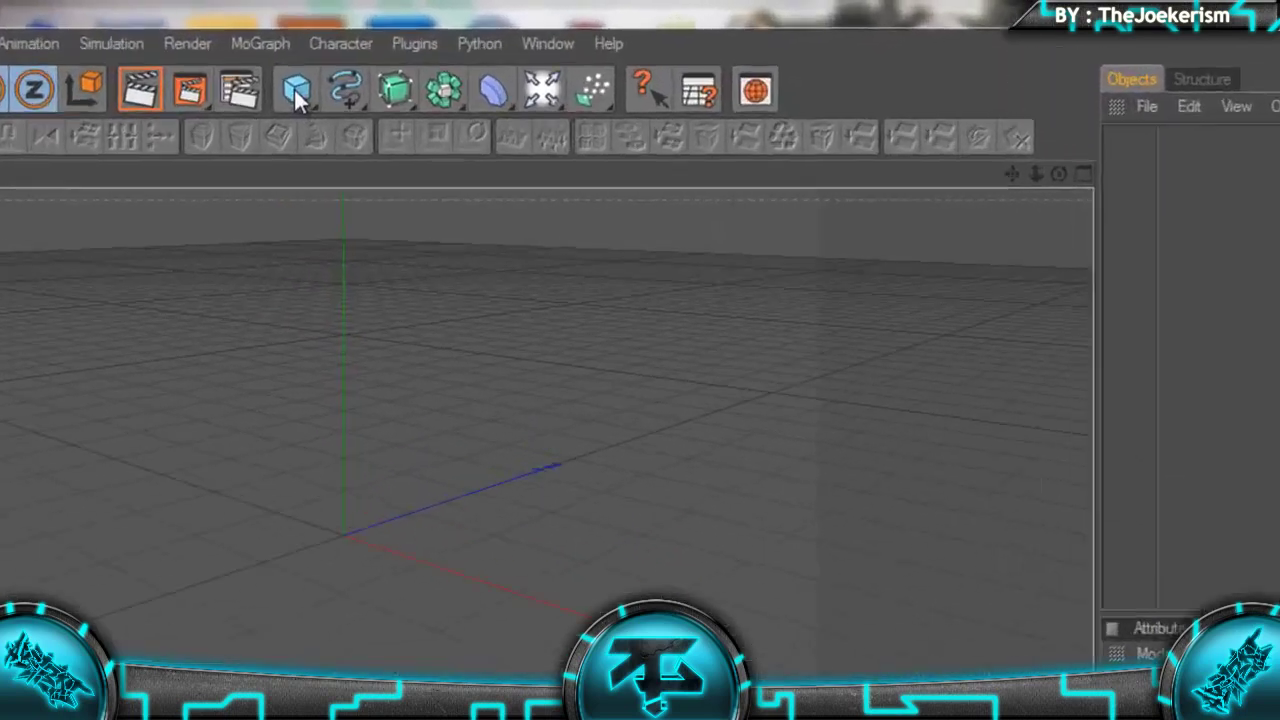
# Add a pyramid primitive and turn it upside down by setting its bank rotation (R.B) to 180°
pyautogui.click(205, 99)
pyautogui.click(812, 206)
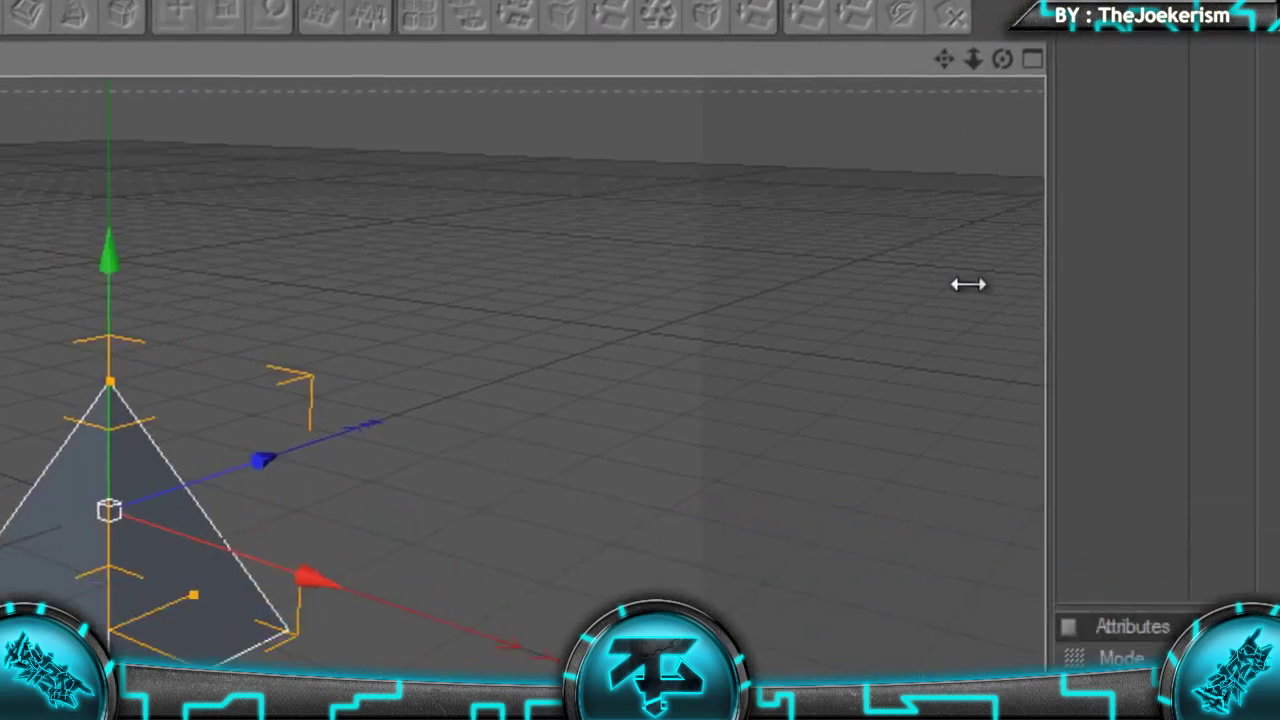
pyautogui.click(639, 222)
pyautogui.doubleClick(1022, 322)
pyautogui.write('180')
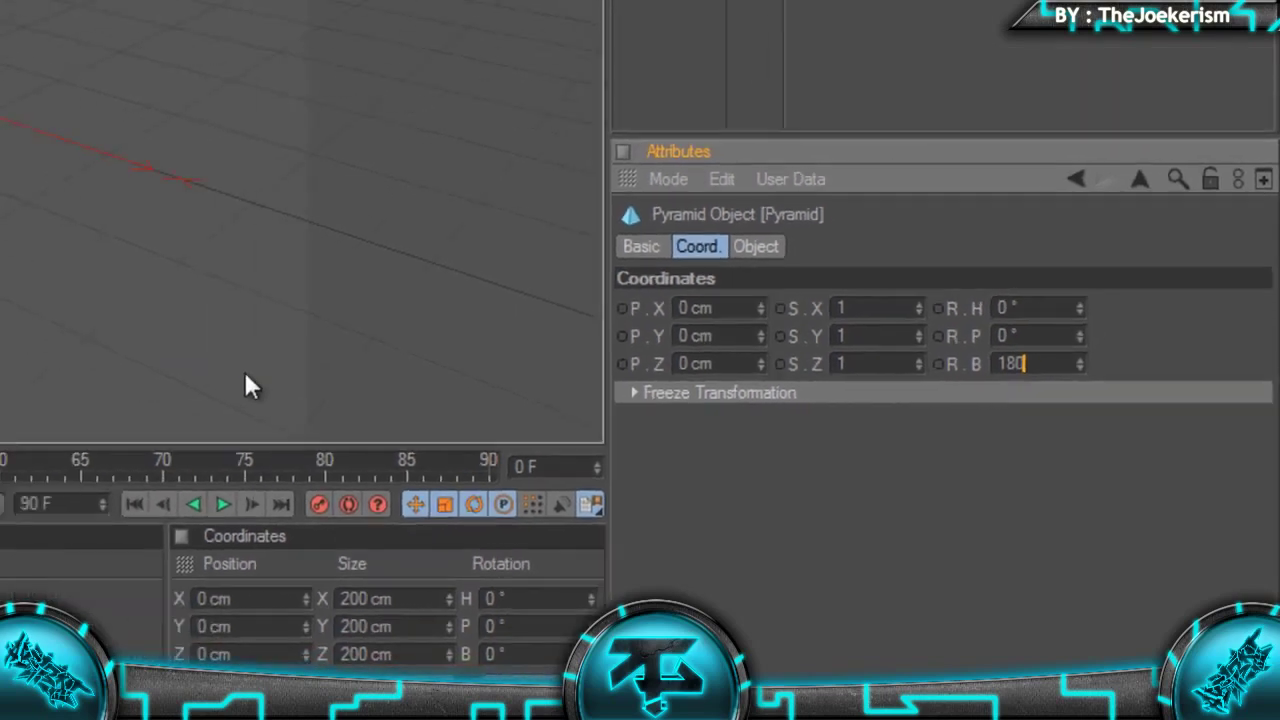
pyautogui.press('Return')
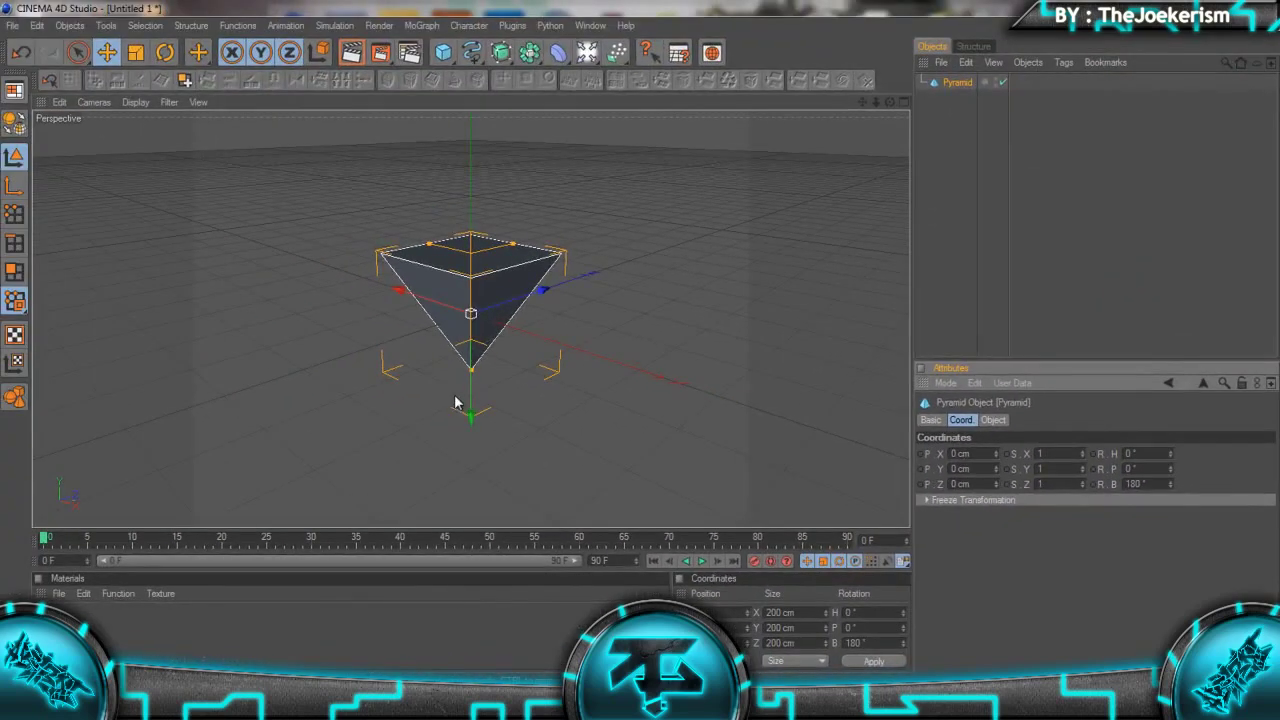
# Raise the inverted pyramid along the Y axis to about 491 cm, and deselect it
pyautogui.moveTo(438, 402); pyautogui.dragTo(438, 94)
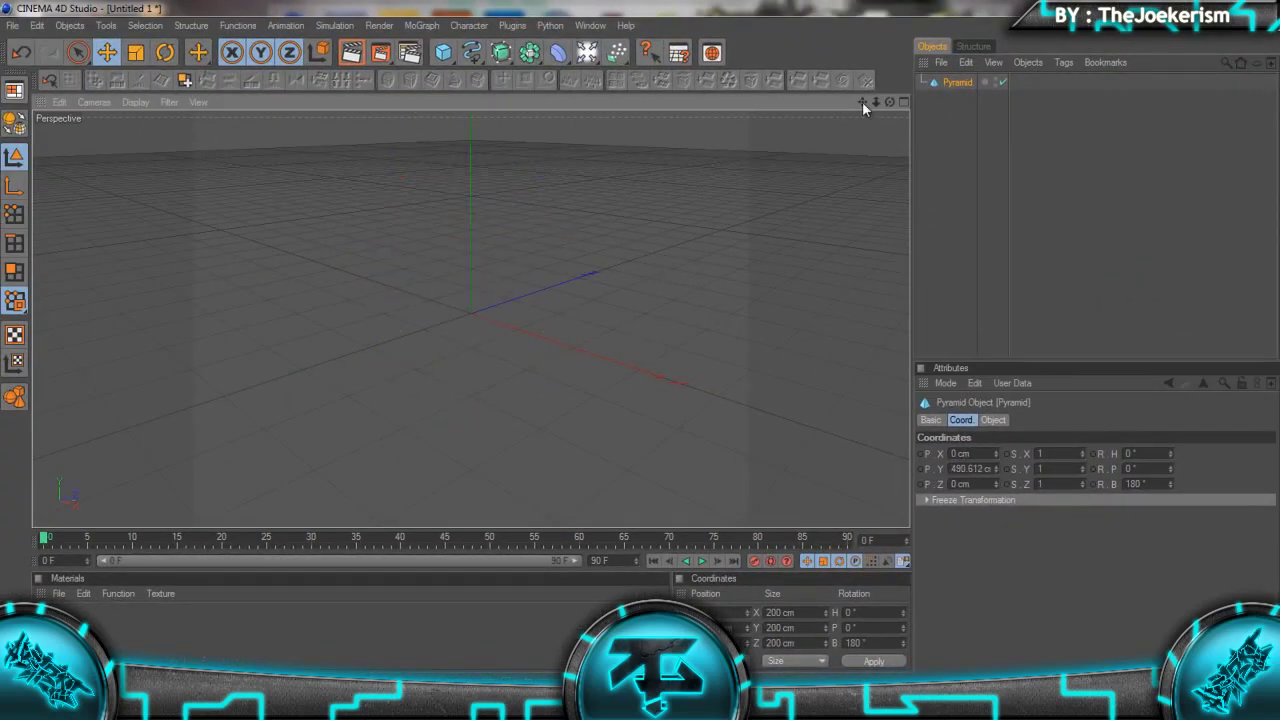
pyautogui.moveTo(862, 101); pyautogui.dragTo(645, 146)
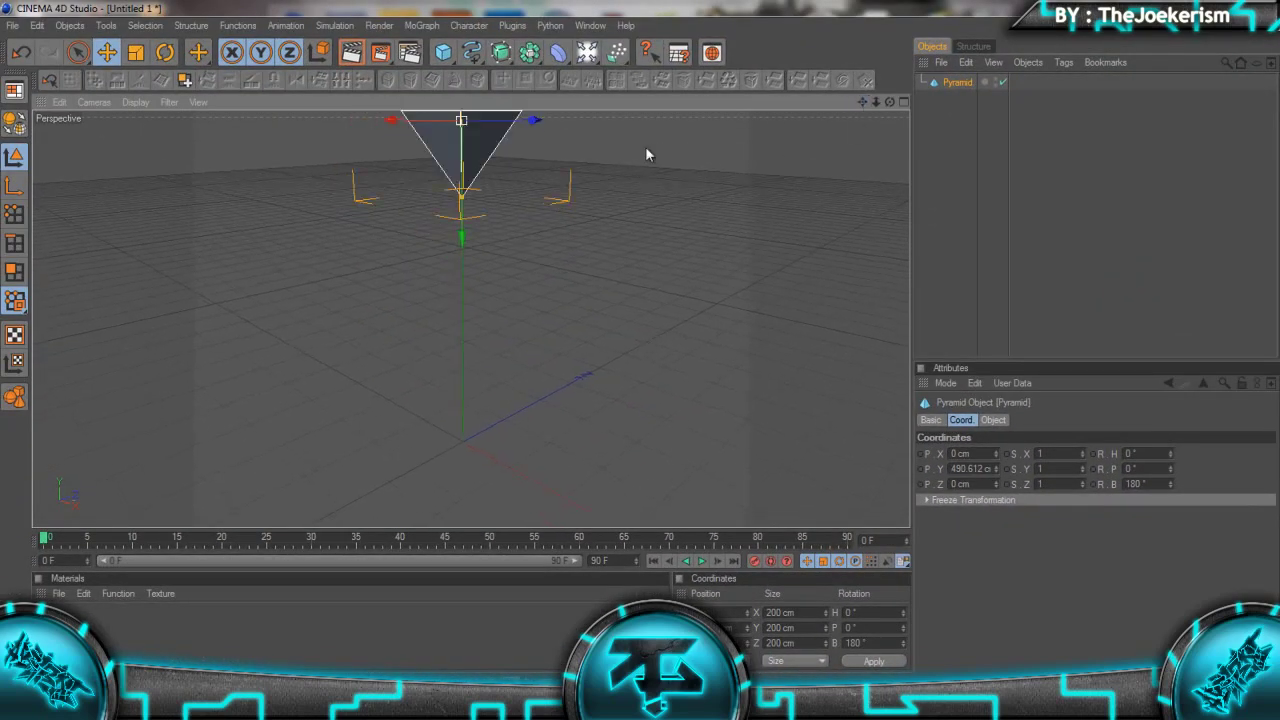
pyautogui.click(1127, 189)
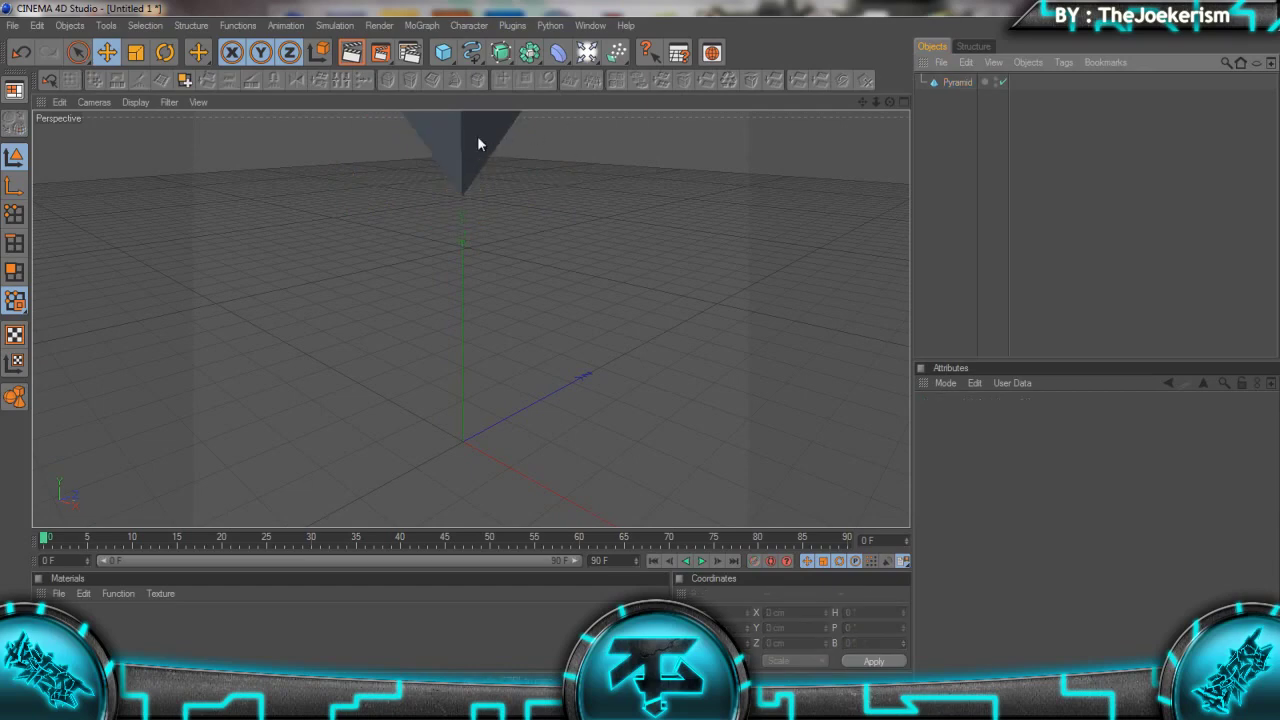
# Duplicate the inverted pyramid and lower the copy along the Y axis to about -47 cm
pyautogui.click(971, 82)
pyautogui.hotkey('ctrl', 'c')
pyautogui.hotkey('ctrl', 'v')
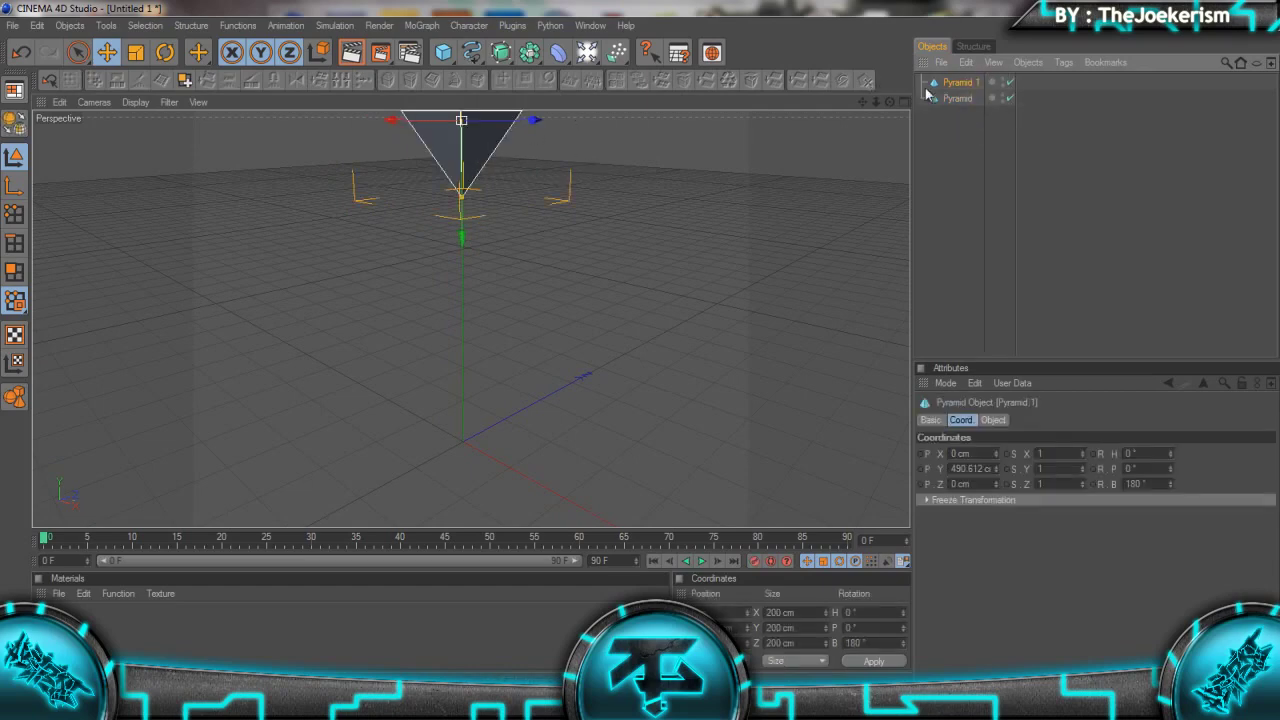
pyautogui.moveTo(463, 218); pyautogui.dragTo(640, 396)
# Set the lower pyramid's bank rotation (R.B) to 0° so its tip points upward, and deselect it
pyautogui.moveTo(1145, 485); pyautogui.dragTo(975, 470)
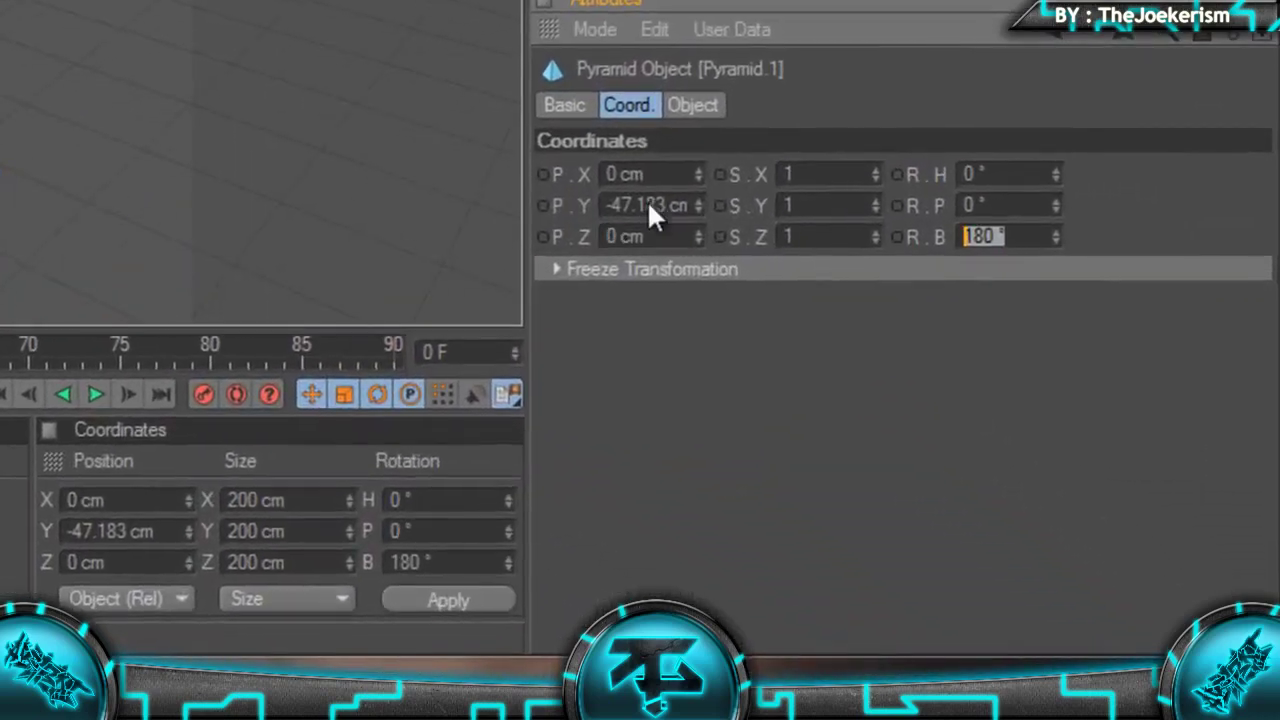
pyautogui.write('0')
pyautogui.press('Return')
pyautogui.click(1271, 143)
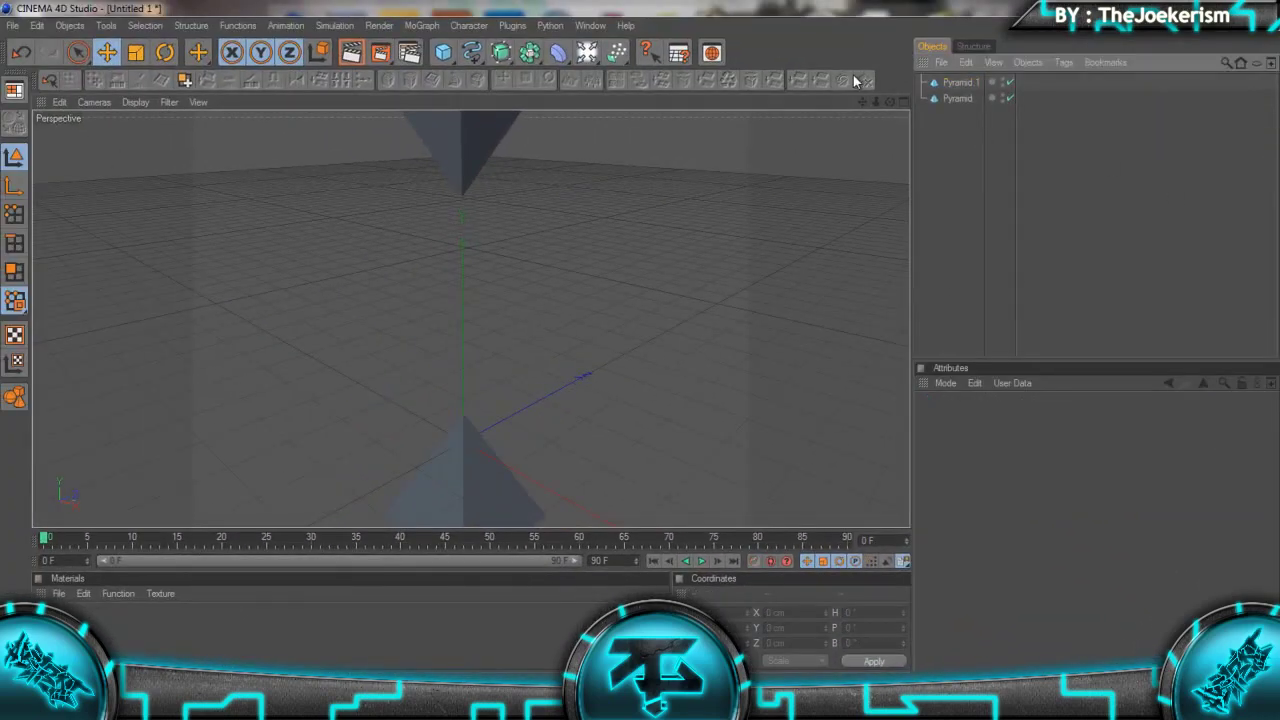
# Draw a linear spline in the Front view from the upper pyramid's tip to the lower pyramid's tip
pyautogui.click(903, 104)
pyautogui.click(900, 321)
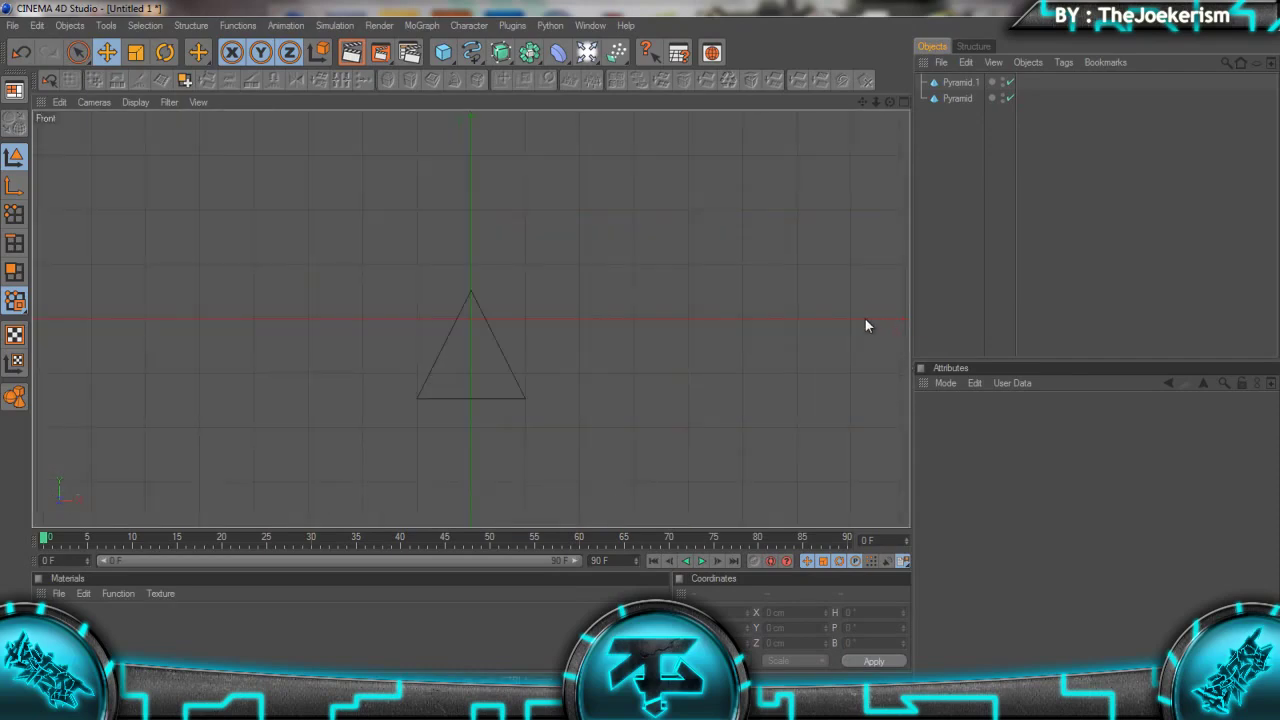
pyautogui.scroll(-4, 660, 220)
pyautogui.keyDown('alt'); pyautogui.moveTo(639, 307); pyautogui.dragTo(641, 349, button='middle'); pyautogui.keyUp('alt')
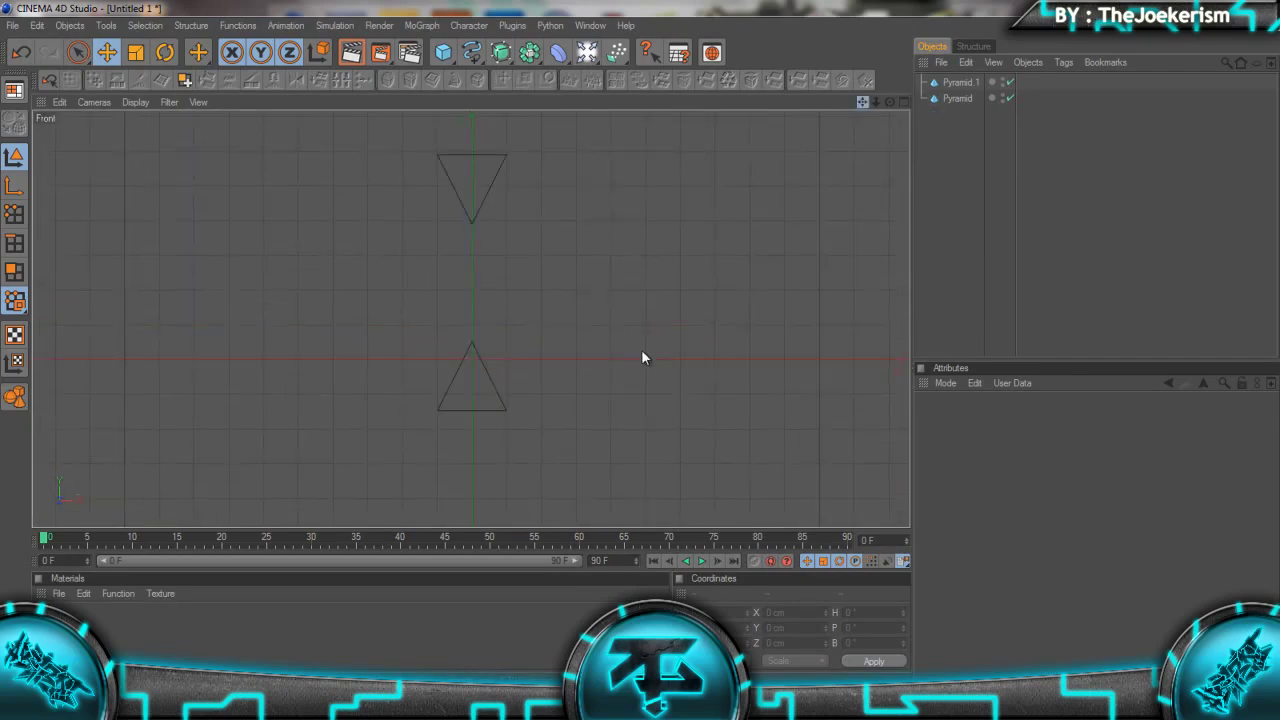
pyautogui.keyDown('alt'); pyautogui.moveTo(641, 349); pyautogui.dragTo(906, 132, button='right'); pyautogui.keyUp('alt')
pyautogui.scroll(-4, 627, 327)
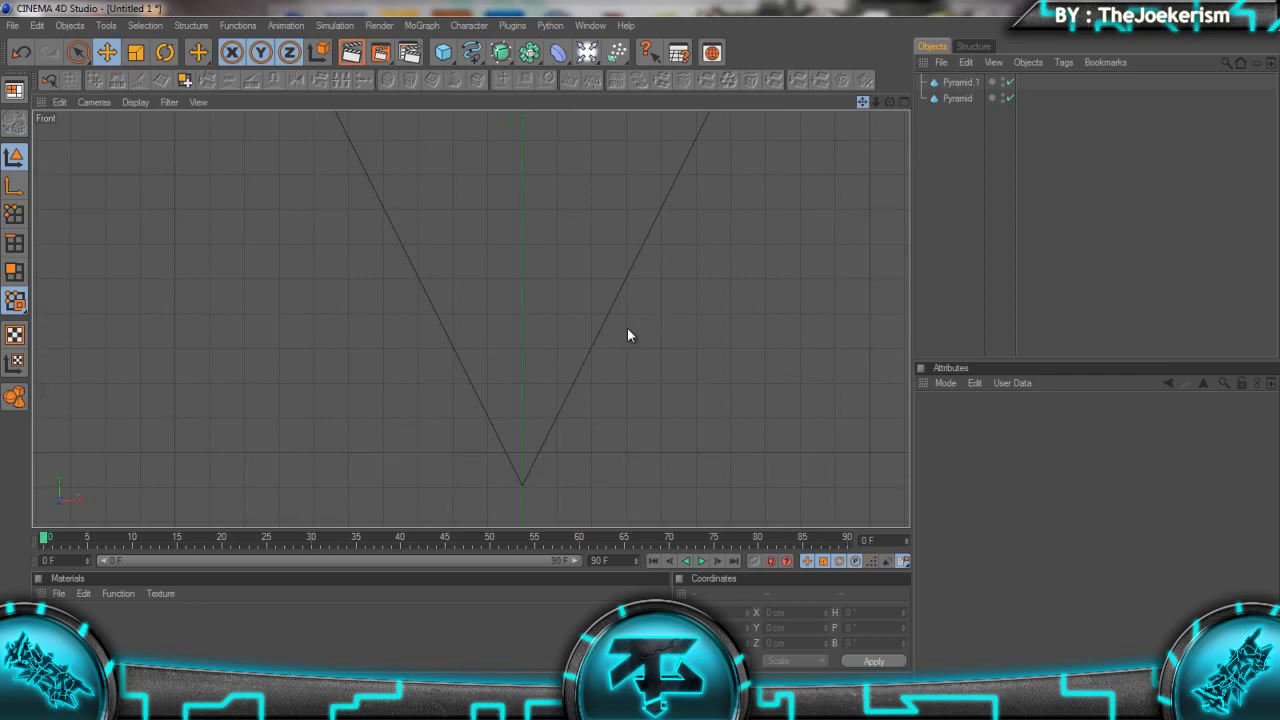
pyautogui.click(472, 52)
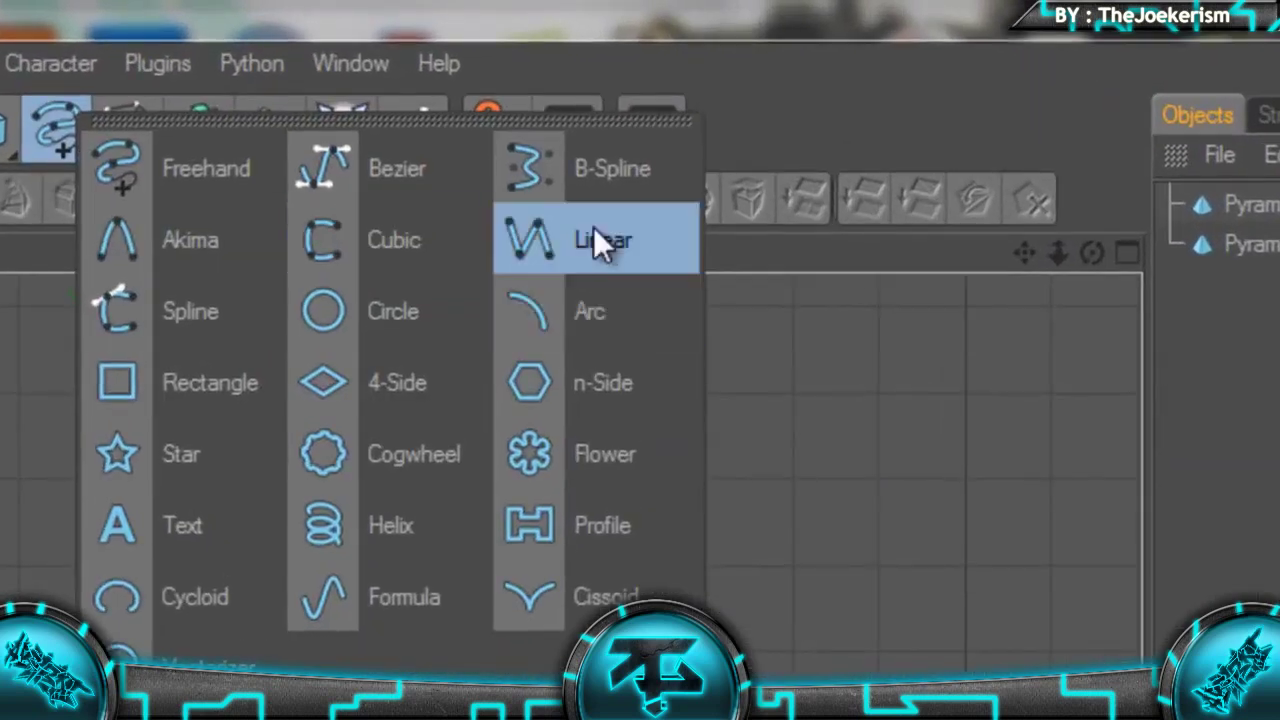
pyautogui.click(595, 235)
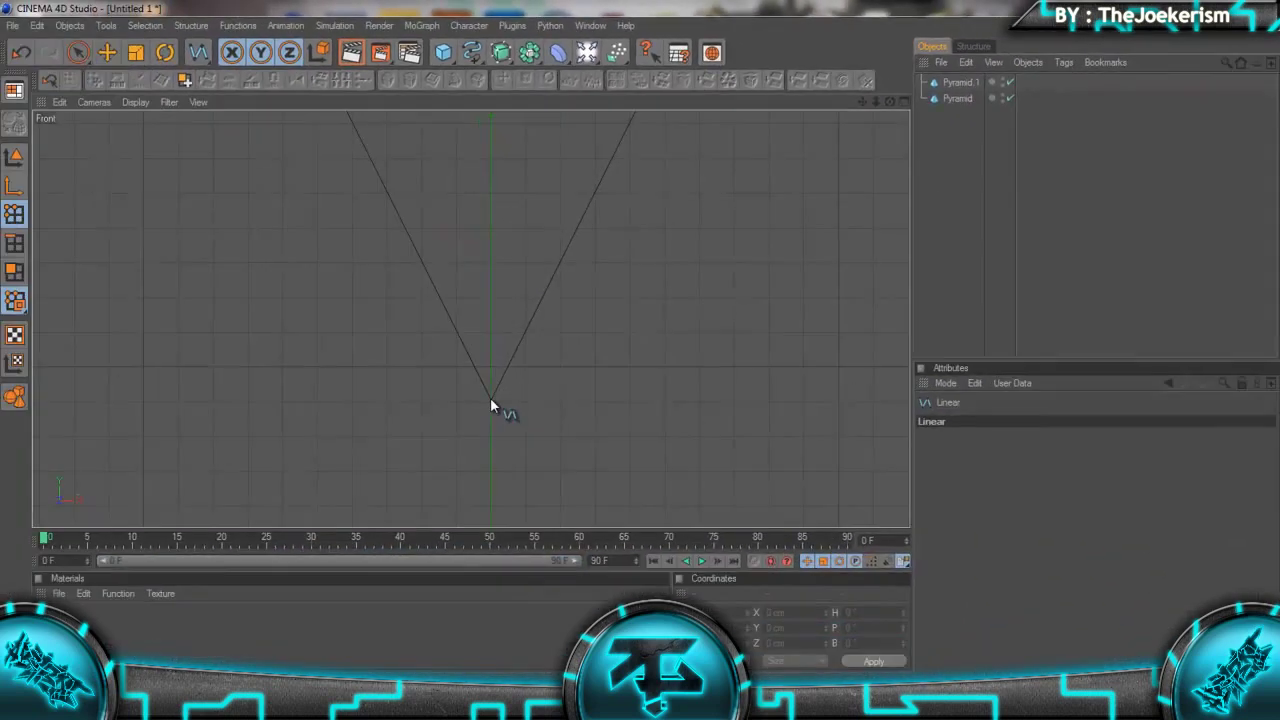
pyautogui.click(490, 397)
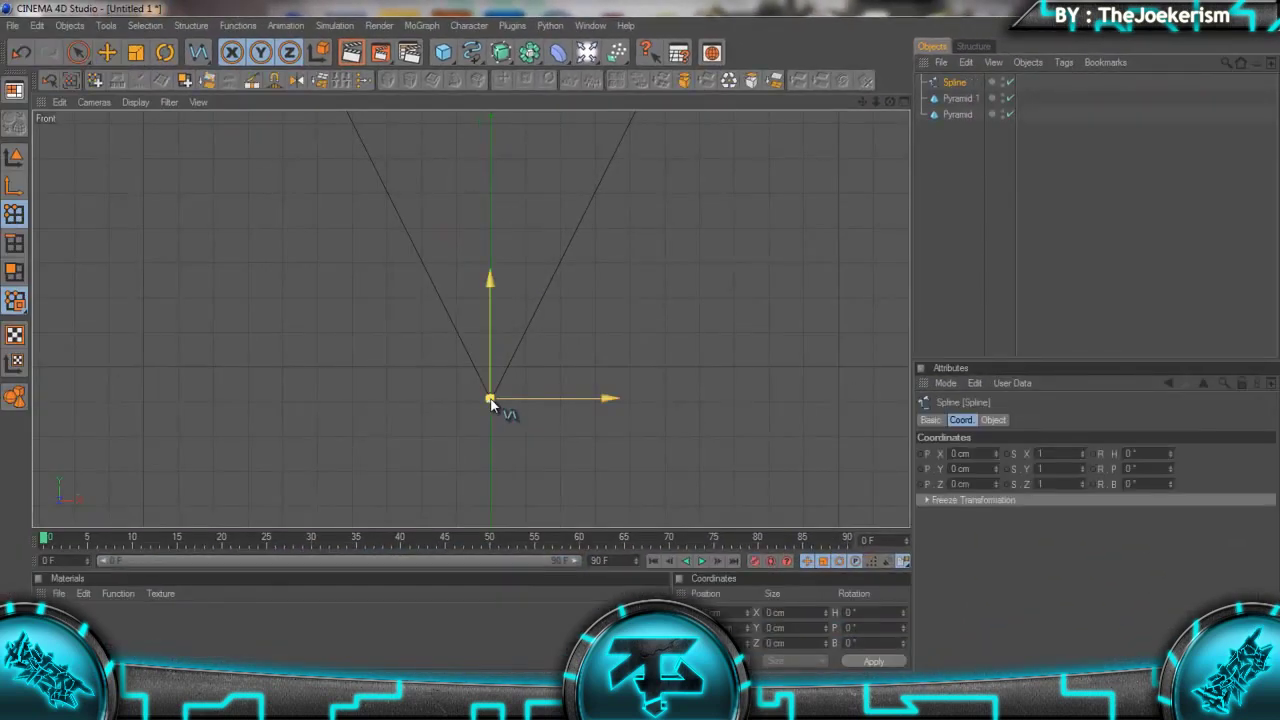
pyautogui.moveTo(859, 104); pyautogui.dragTo(680, 388)
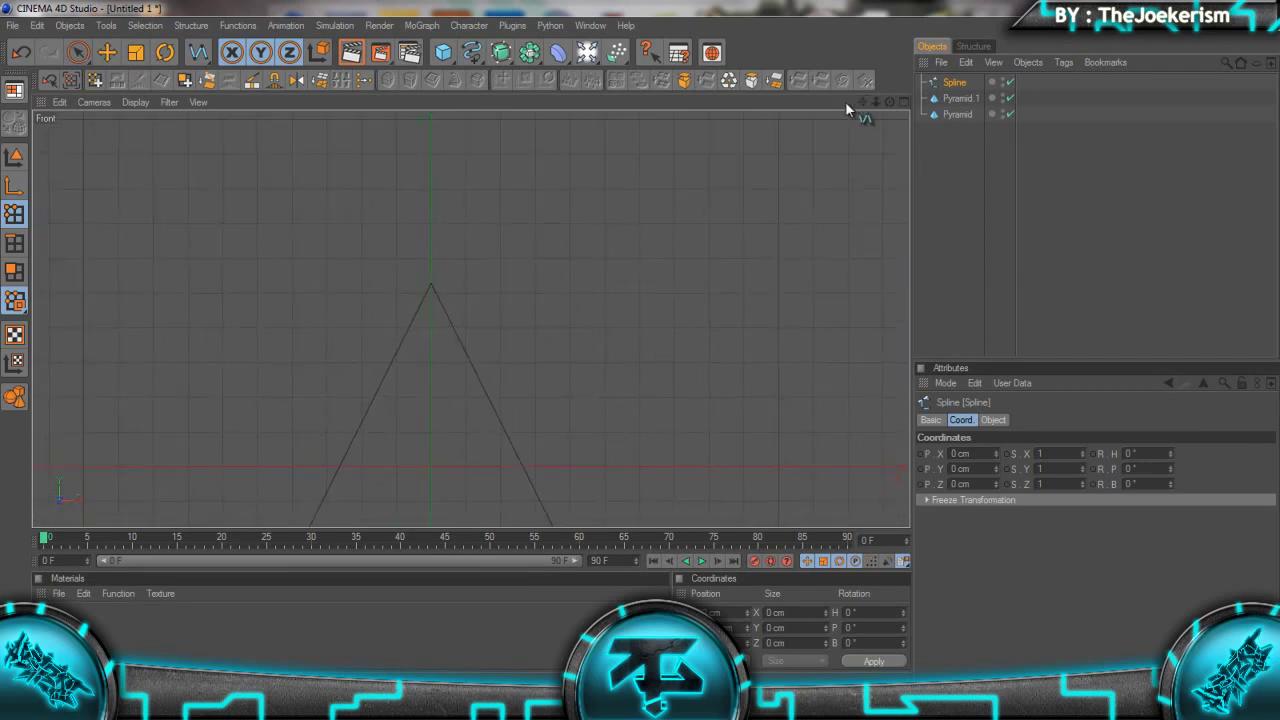
pyautogui.click(430, 285)
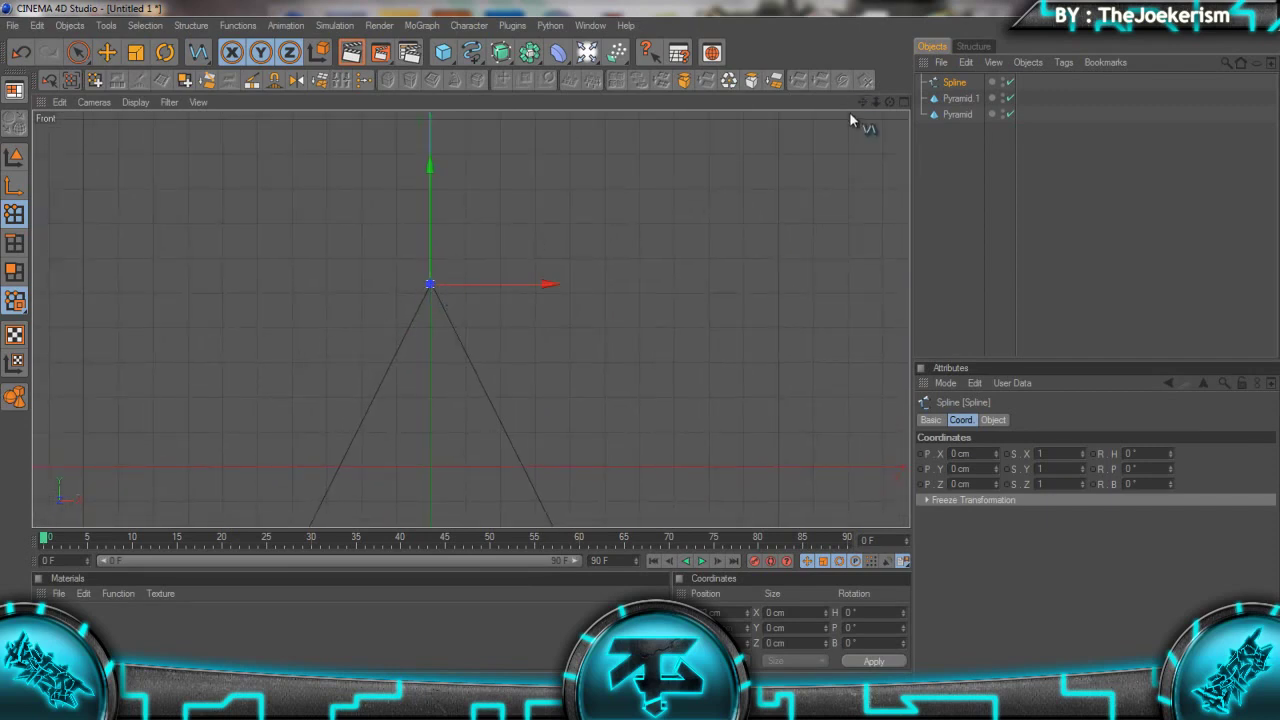
# Return to the Perspective view and subdivide the spline between the pyramids with 25 subdivisions
pyautogui.click(902, 103)
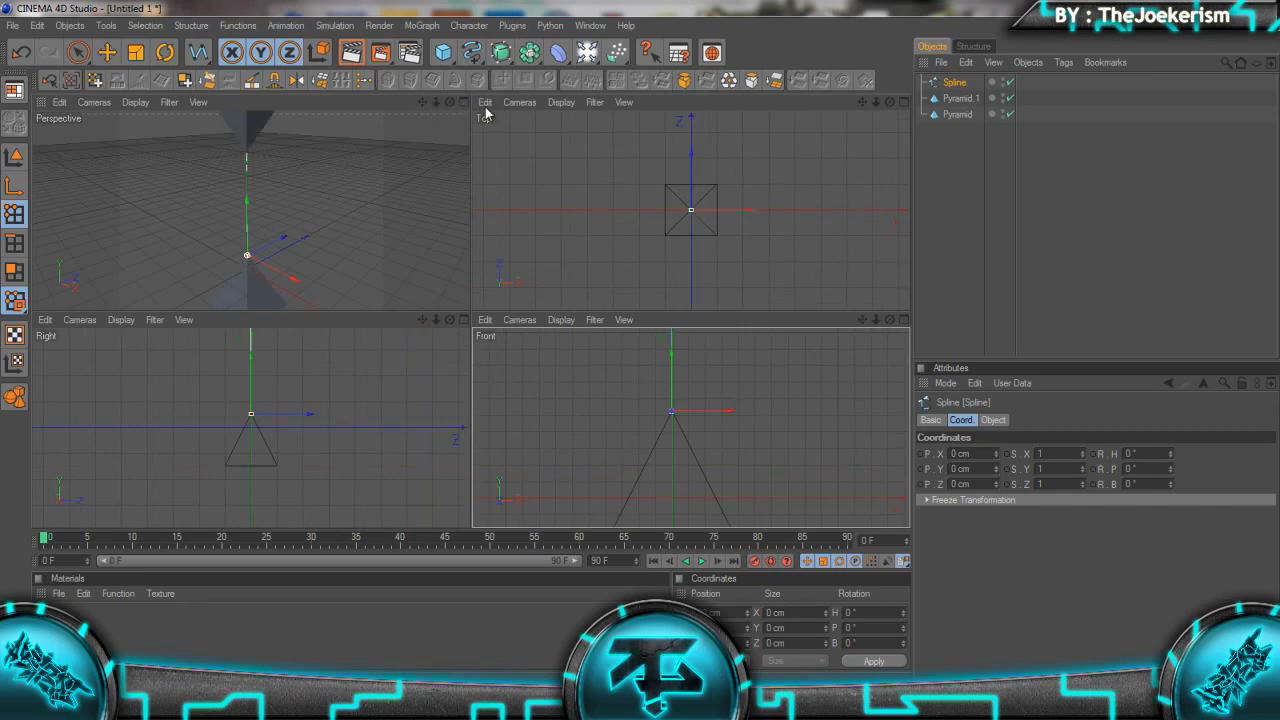
pyautogui.click(463, 102)
pyautogui.click(1091, 219)
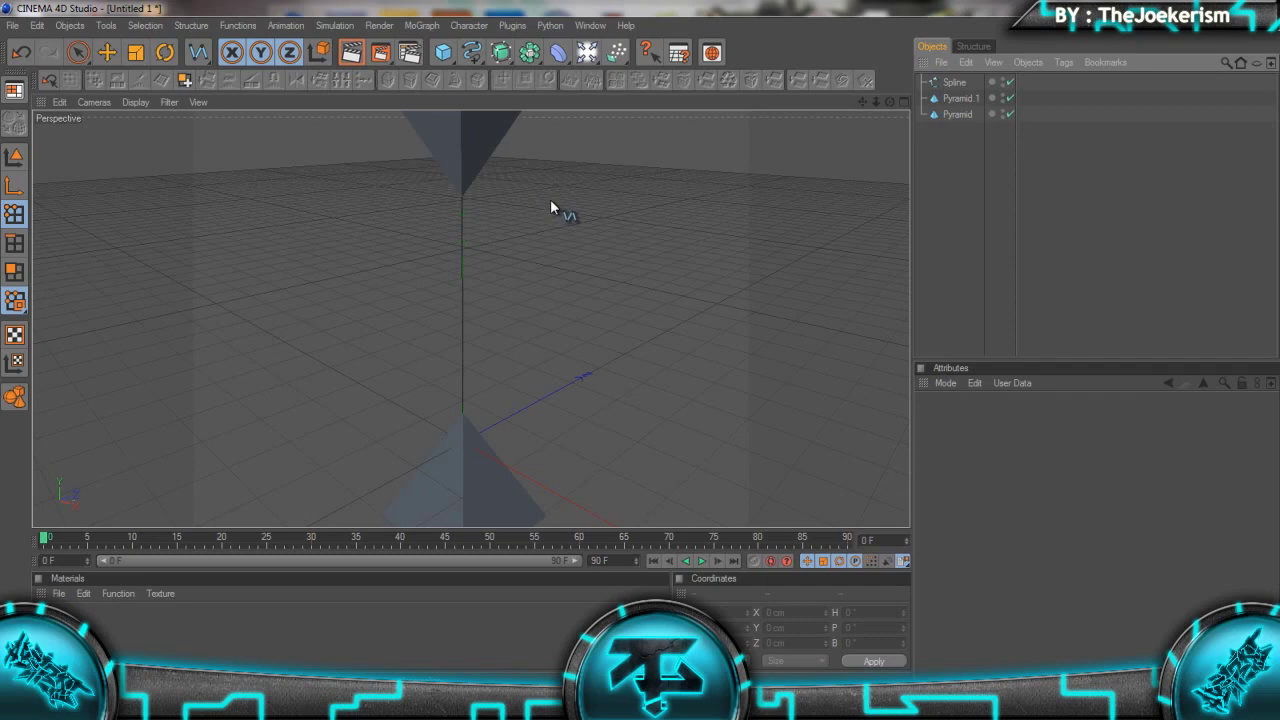
pyautogui.click(14, 157)
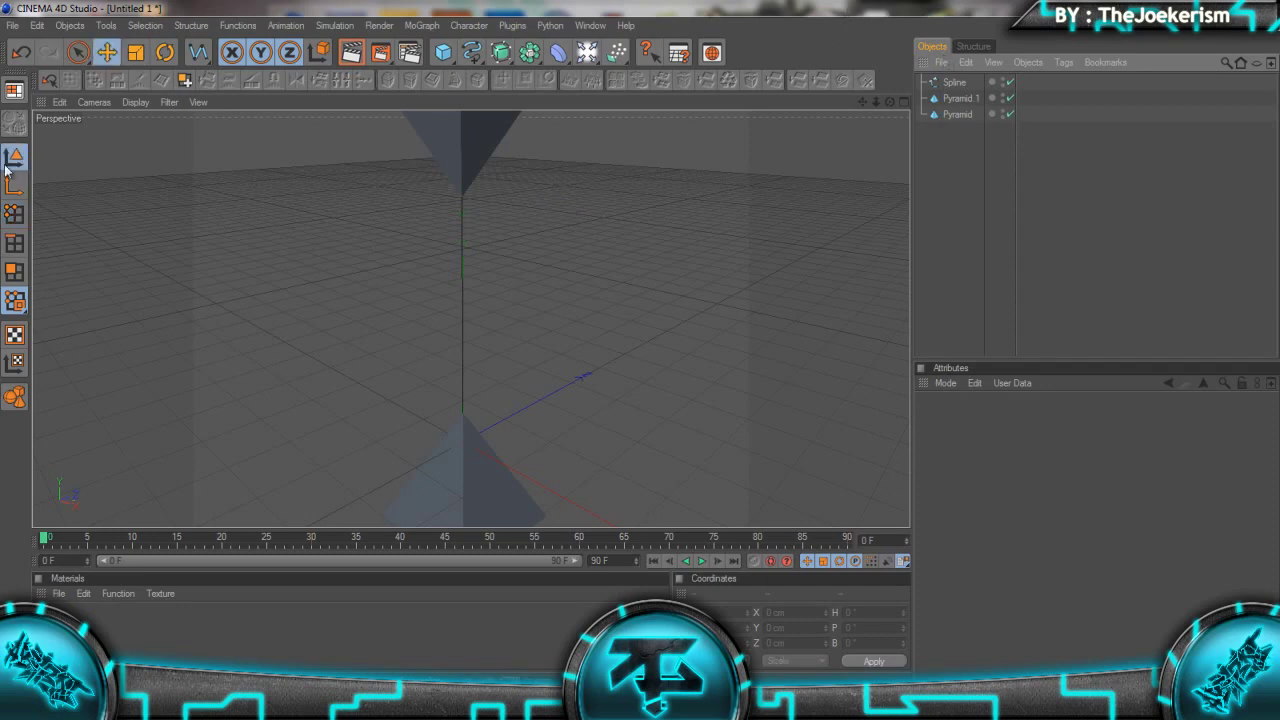
pyautogui.click(936, 84)
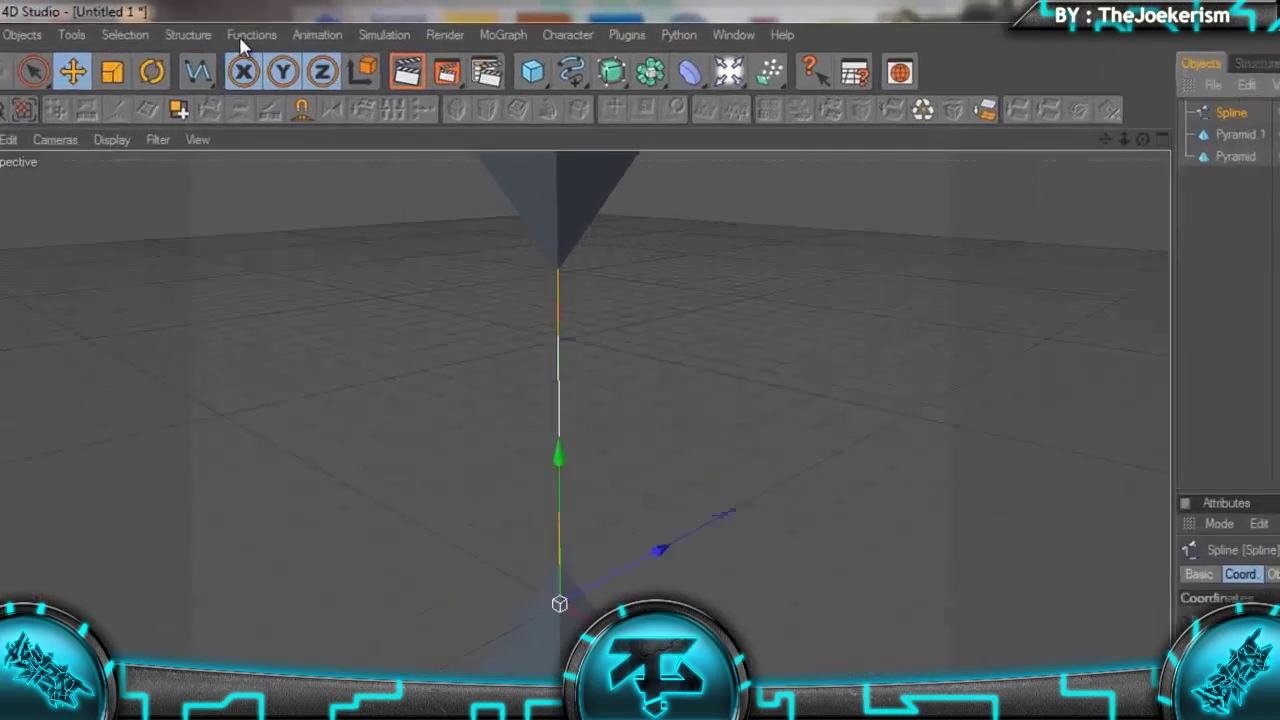
pyautogui.click(238, 25)
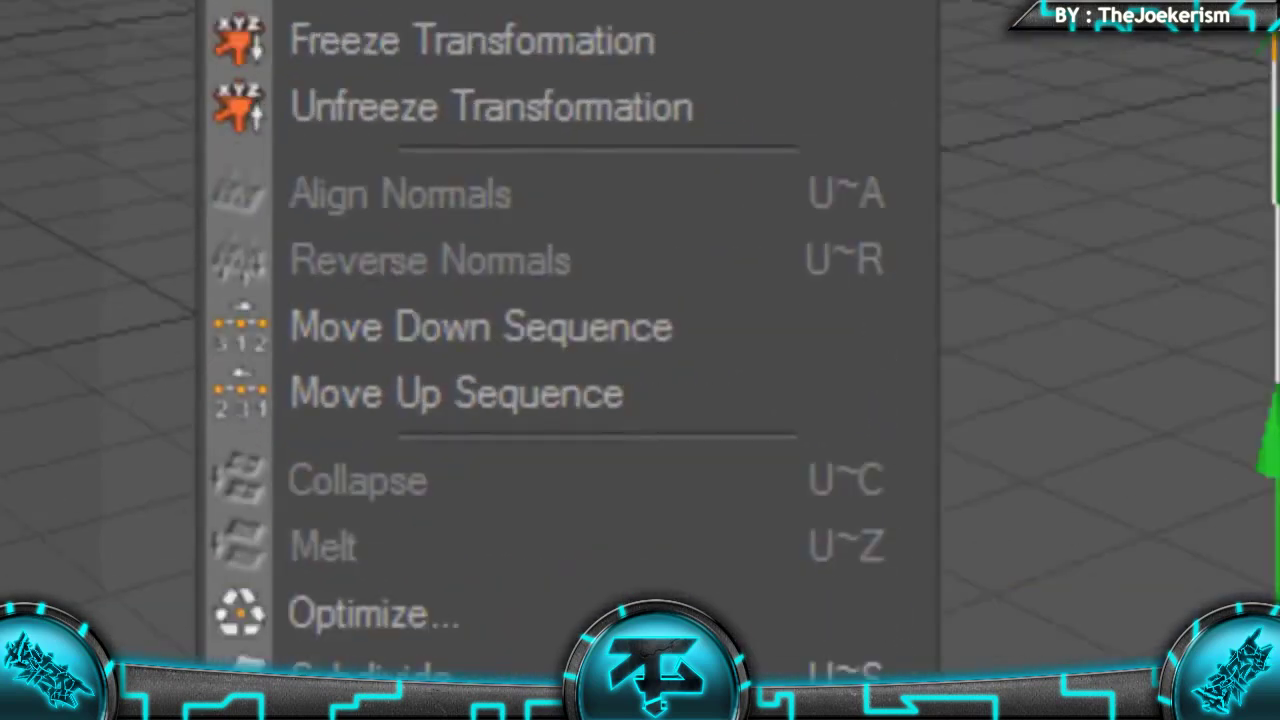
pyautogui.click(370, 672)
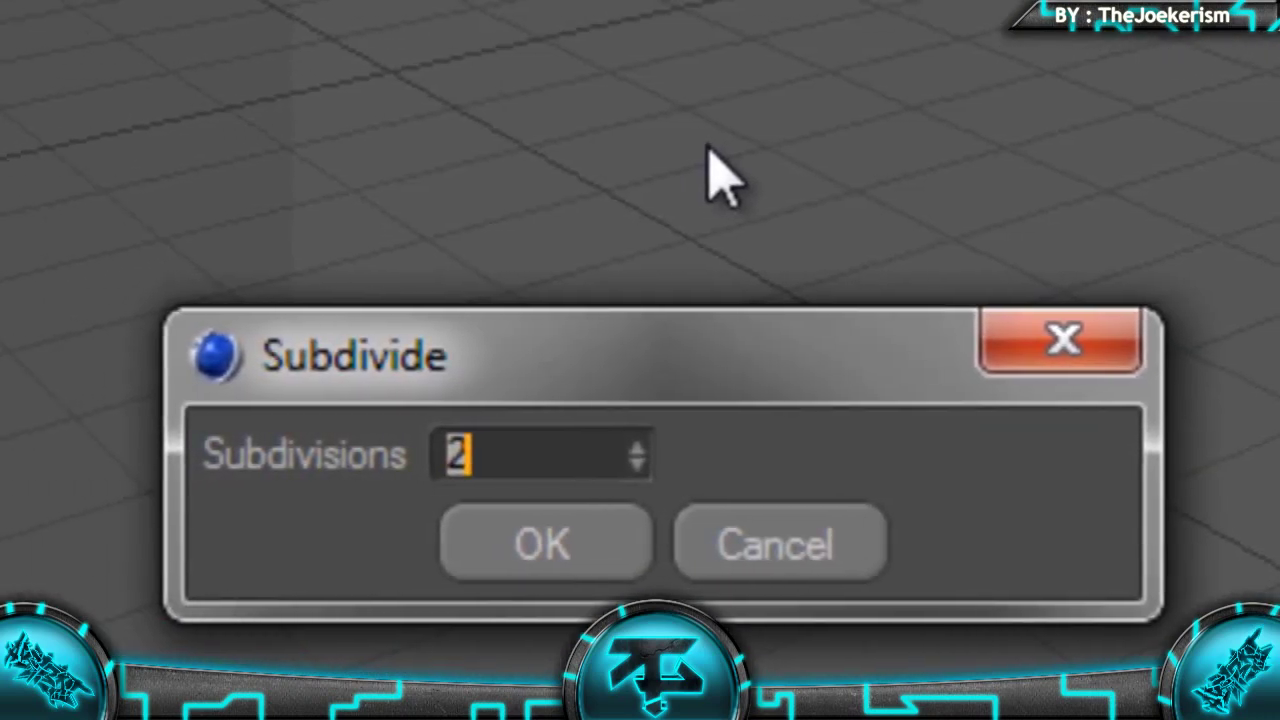
pyautogui.write('25')
pyautogui.click(606, 566)
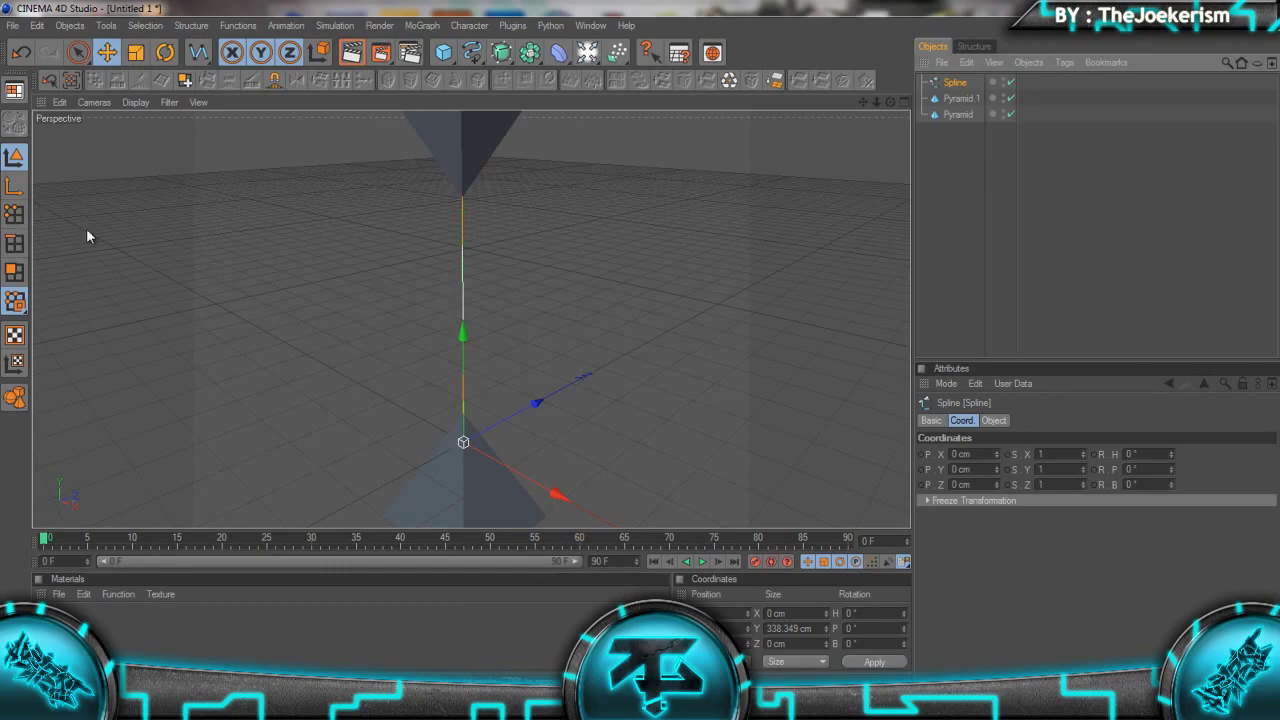
# Select the spline's topmost point at the upper pyramid's tip and add a Hair Constraint tag to the spline
pyautogui.click(14, 213)
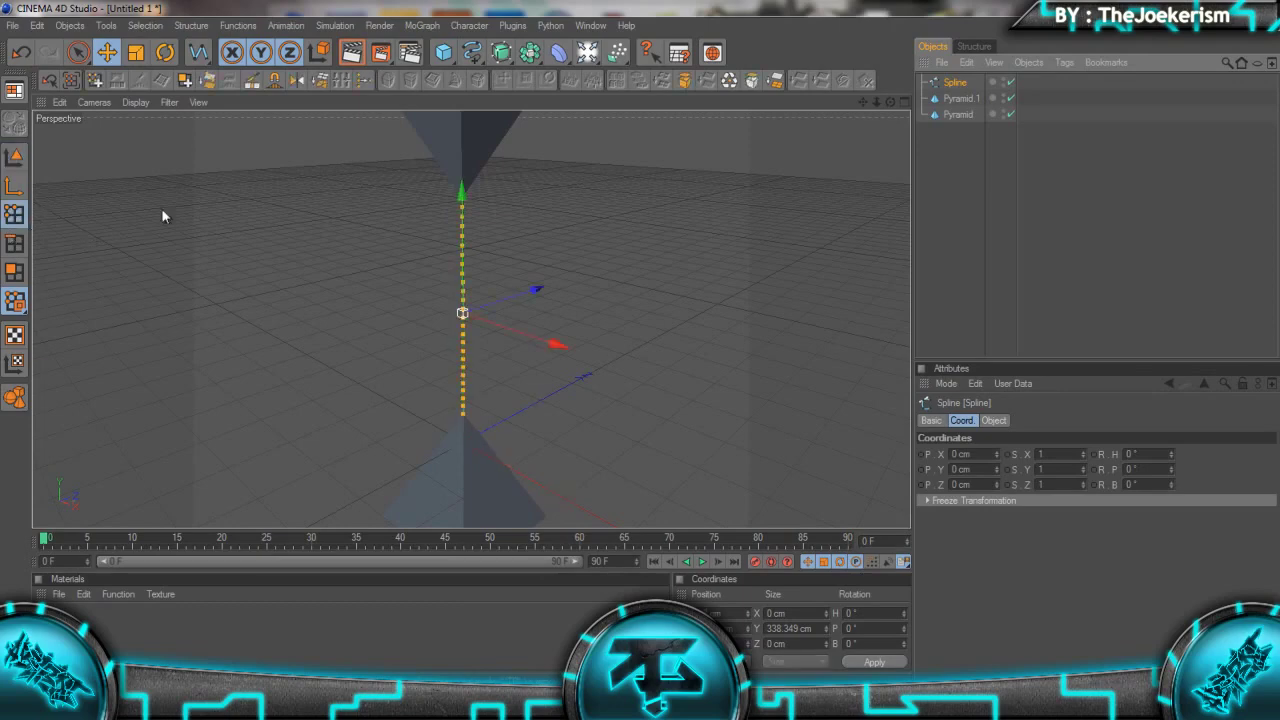
pyautogui.click(464, 414)
pyautogui.click(465, 201)
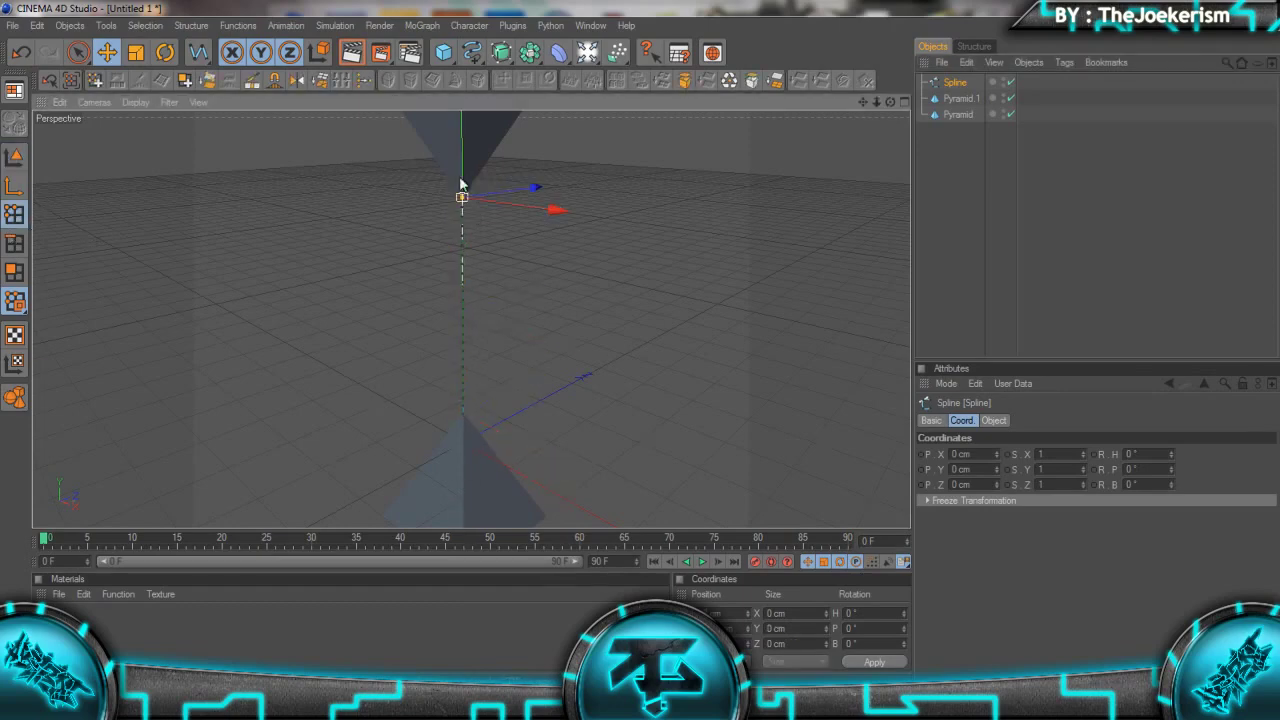
pyautogui.moveTo(861, 101); pyautogui.dragTo(414, 363)
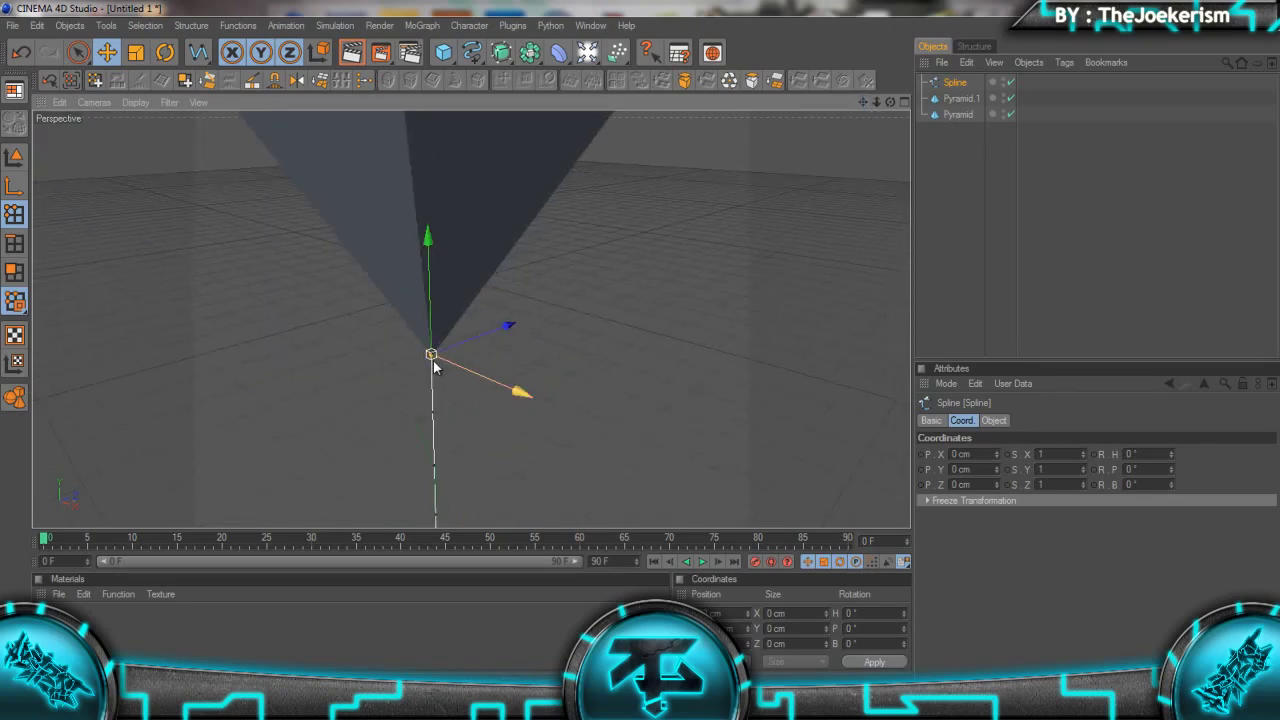
pyautogui.rightClick(956, 88)
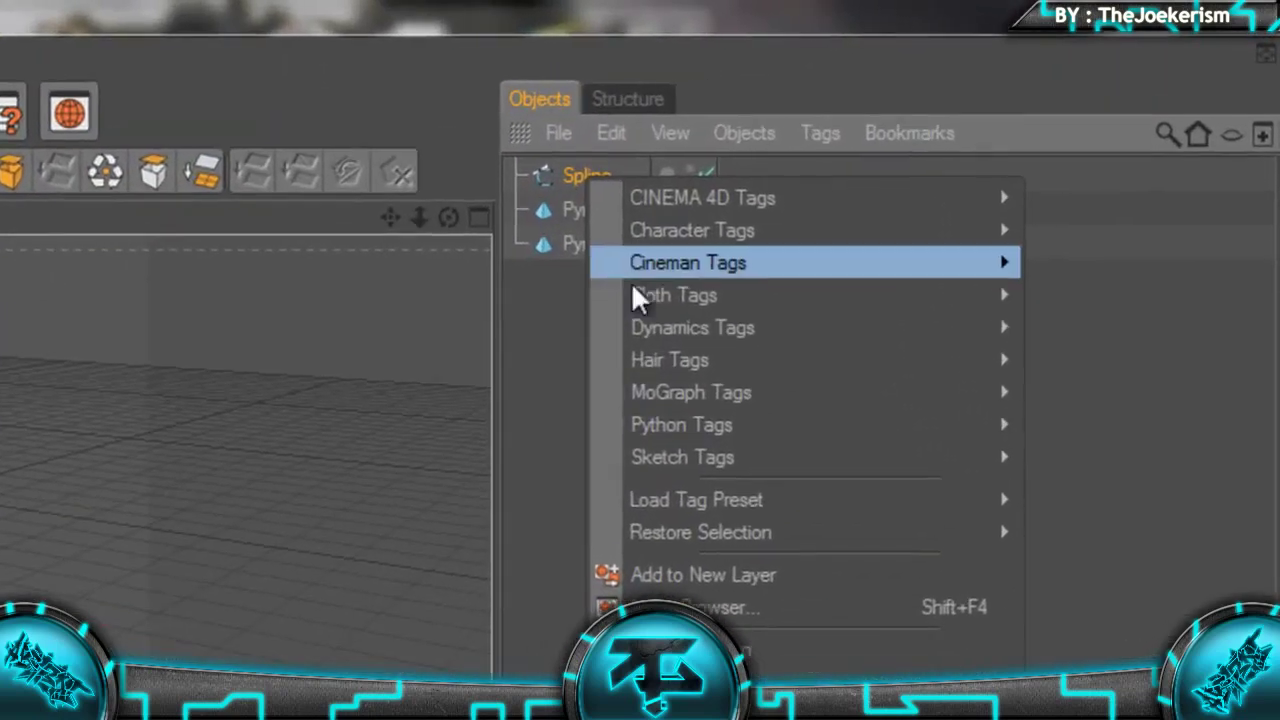
pyautogui.moveTo(1022, 172)
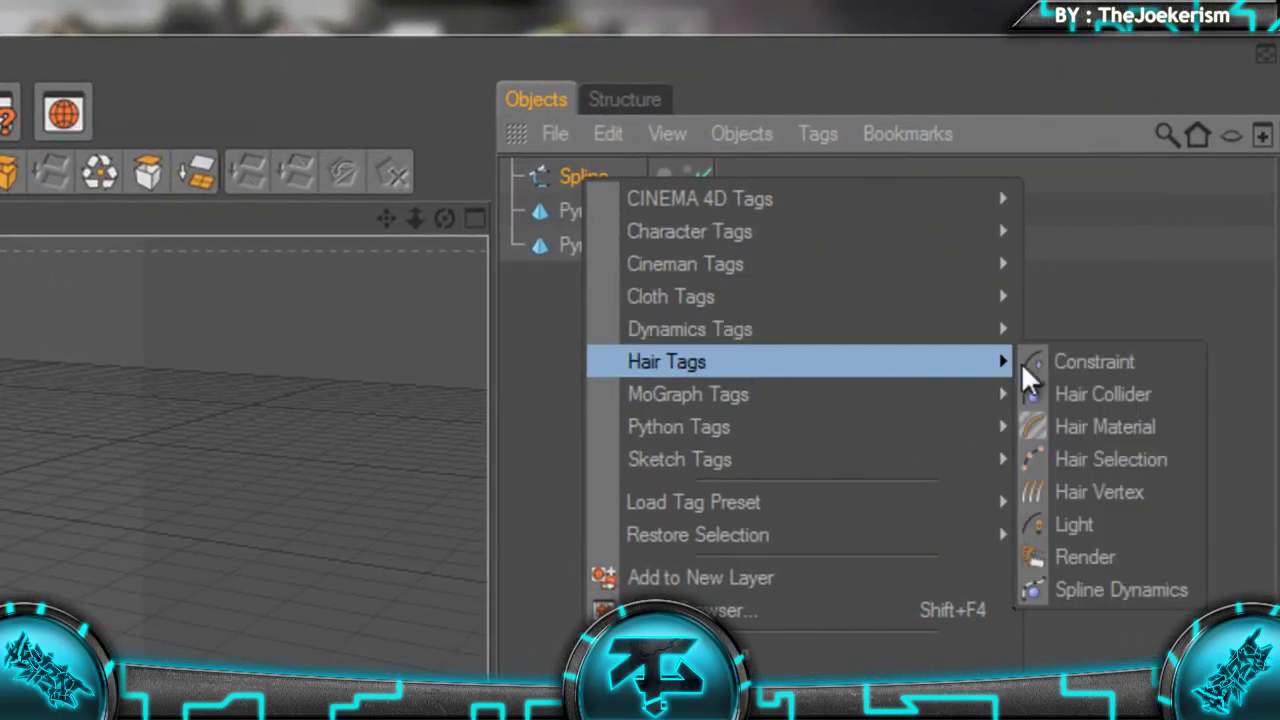
pyautogui.click(1060, 362)
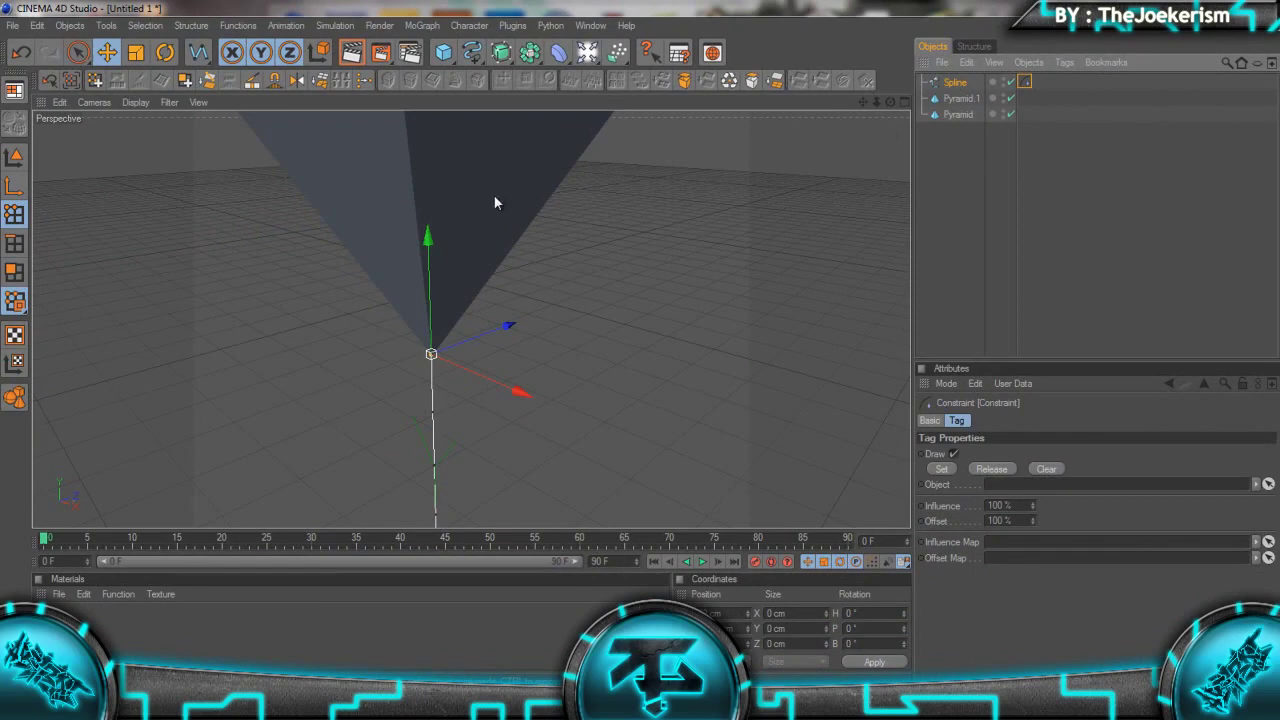
# Rename the upper, inverted pyramid as Top
pyautogui.click(442, 182)
pyautogui.click(950, 116)
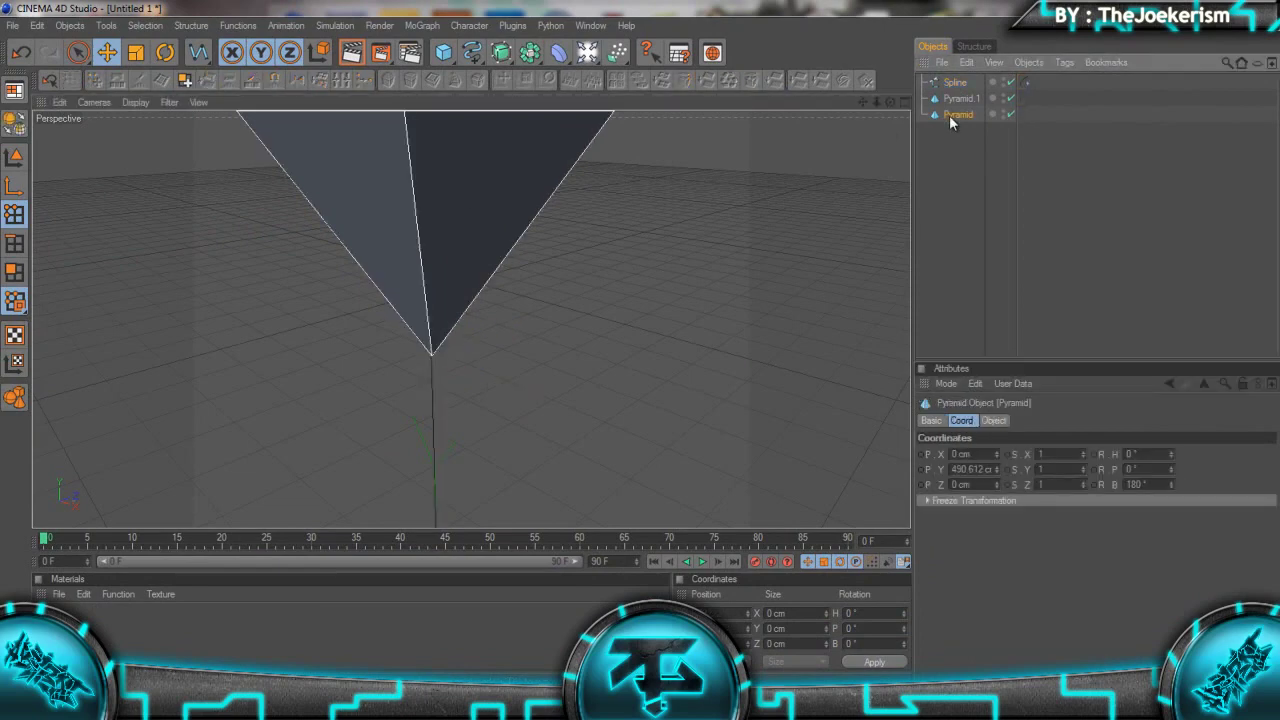
pyautogui.doubleClick(961, 115)
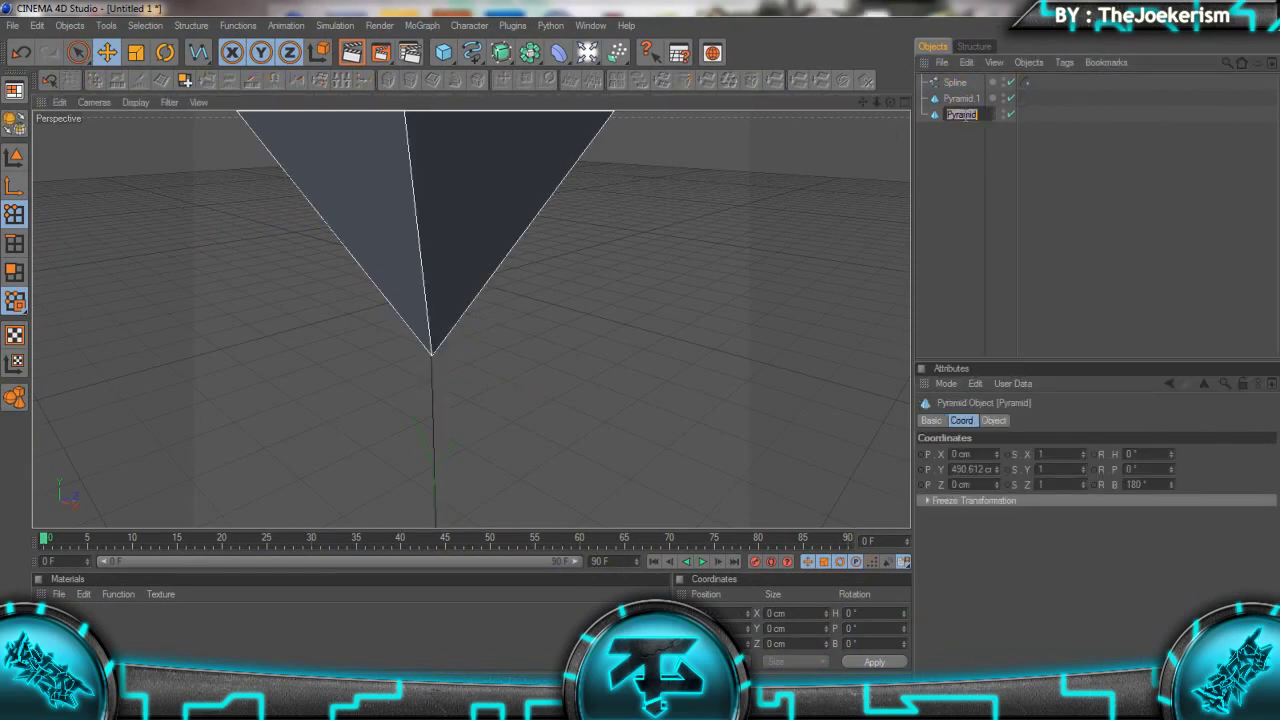
pyautogui.write('Top')
pyautogui.press('Return')
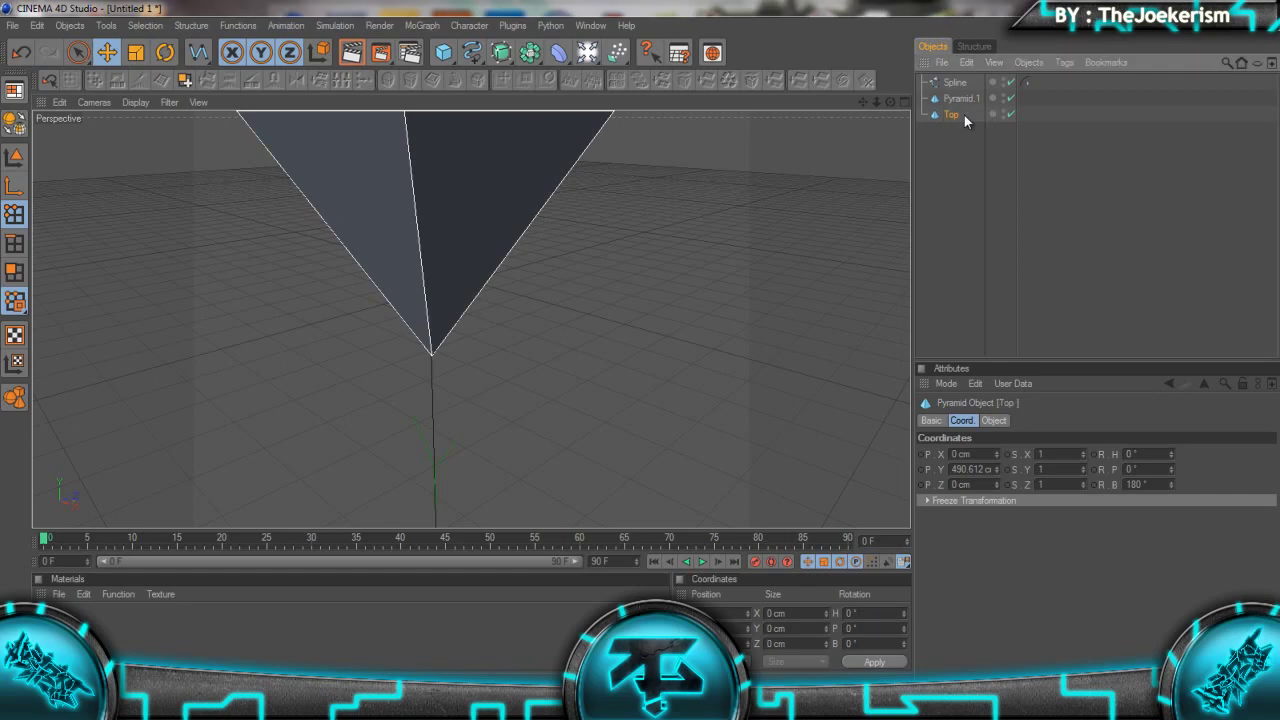
# Rename the lower pyramid, Pyramid.1, as Bottom
pyautogui.click(959, 106)
pyautogui.doubleClick(960, 98)
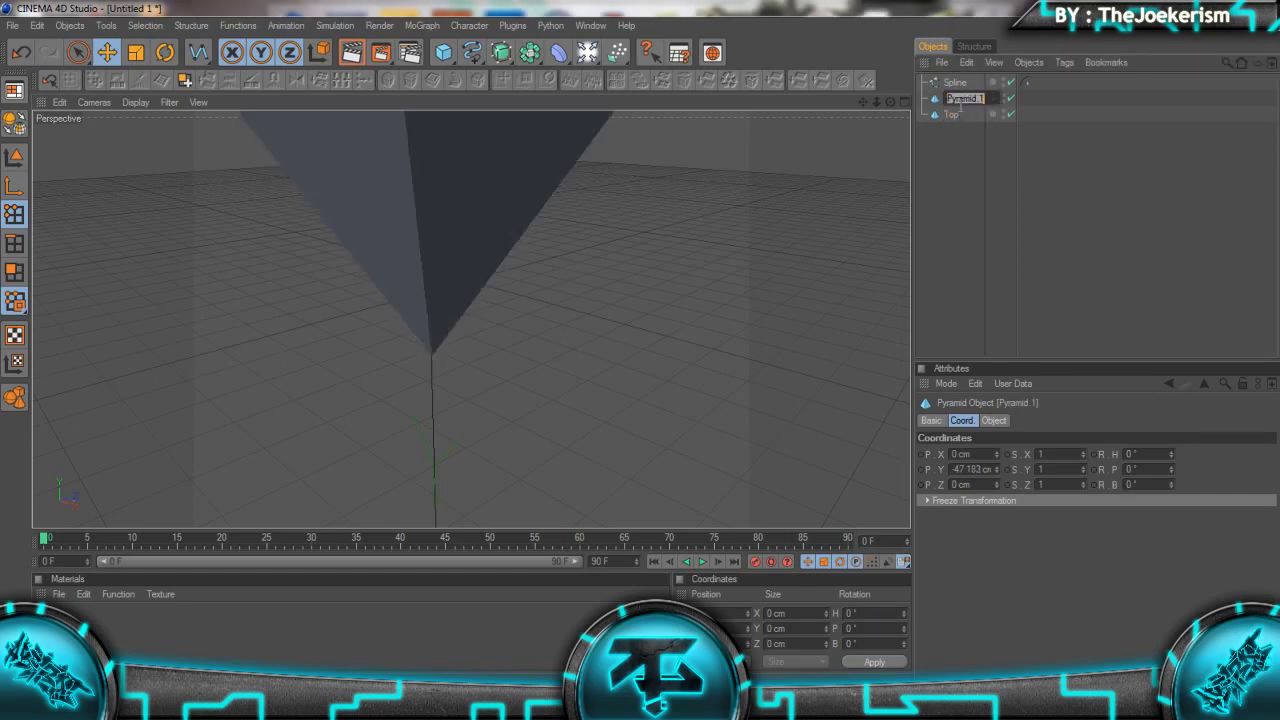
pyautogui.write('Bottom')
pyautogui.press('Return')
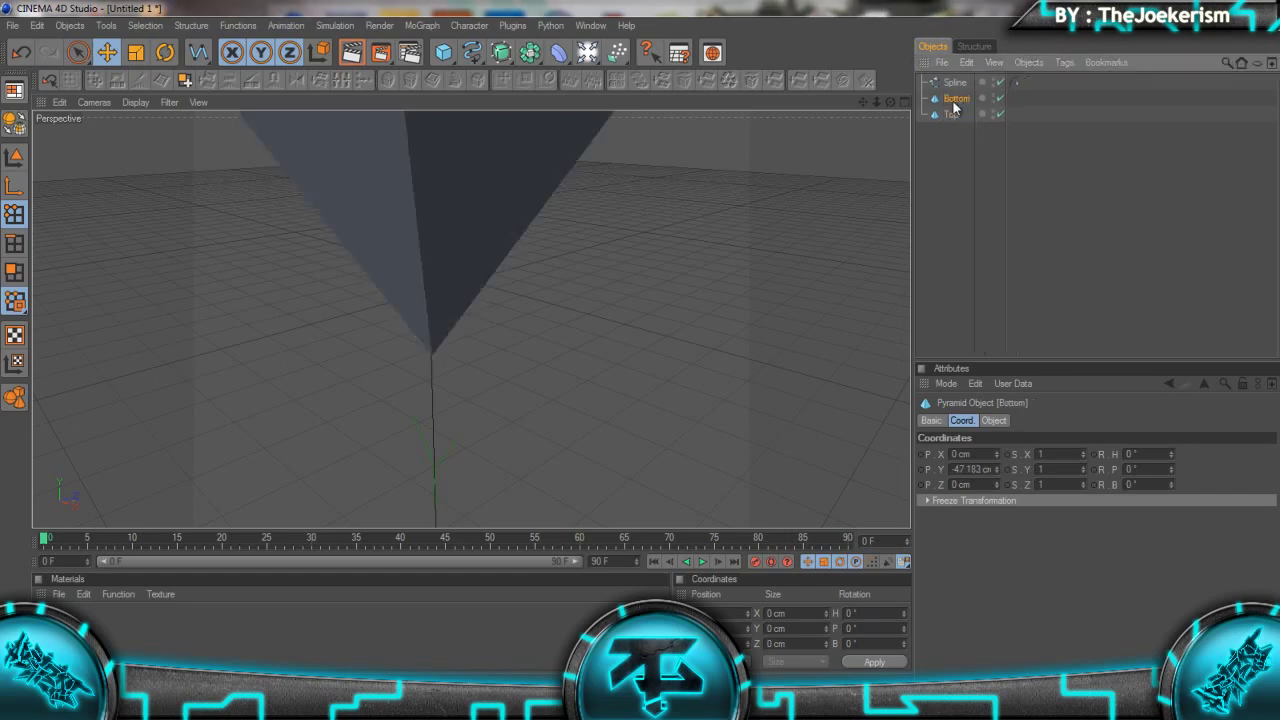
# Move the Top pyramid above the Bottom pyramid in the object list
pyautogui.moveTo(958, 94); pyautogui.dragTo(957, 90)
pyautogui.click(954, 86)
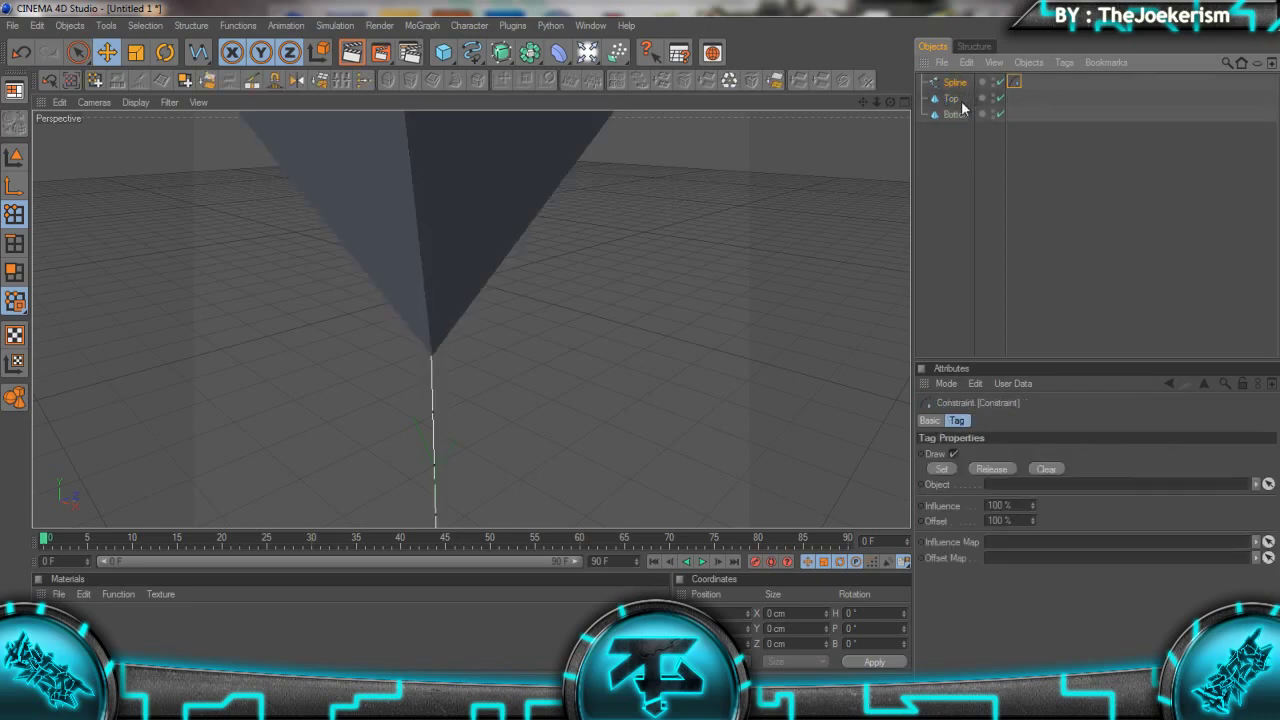
pyautogui.click(953, 99)
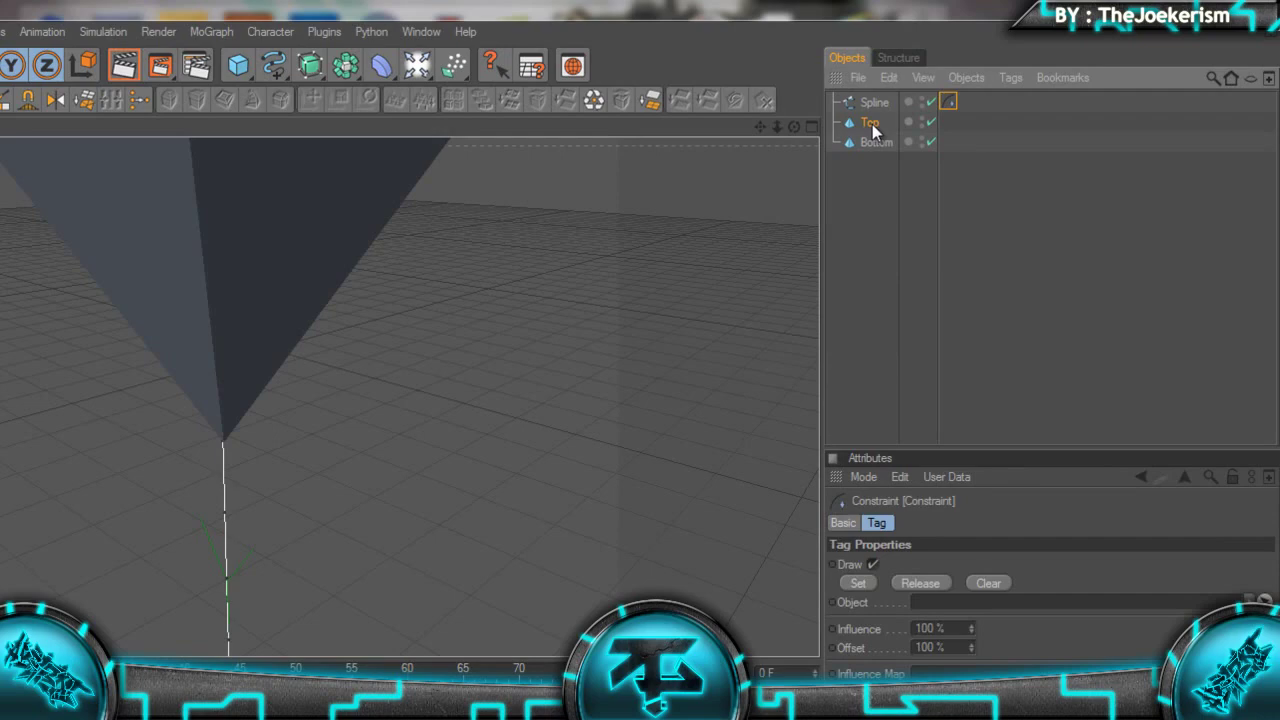
pyautogui.click(870, 123)
# Select the spline's topmost point, assign the Top pyramid as its Hair Constraint tag's object, and set the constraint
pyautogui.click(874, 102)
pyautogui.click(221, 442)
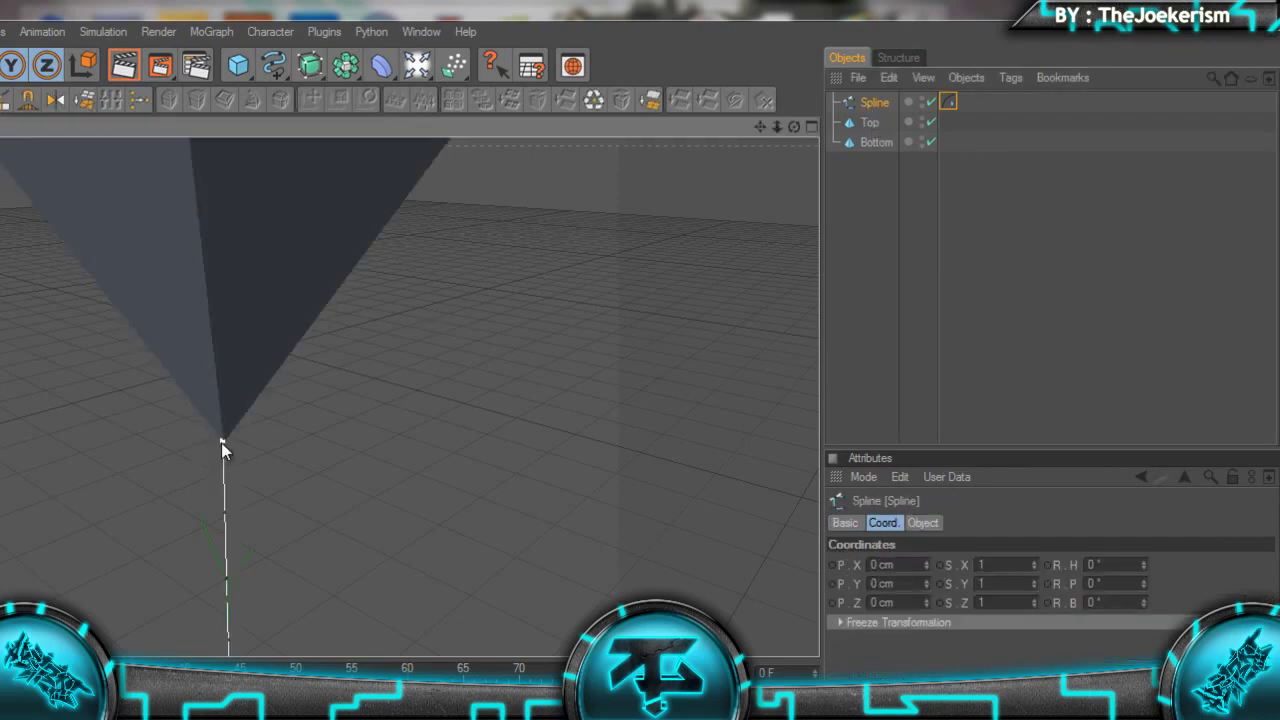
pyautogui.click(947, 102)
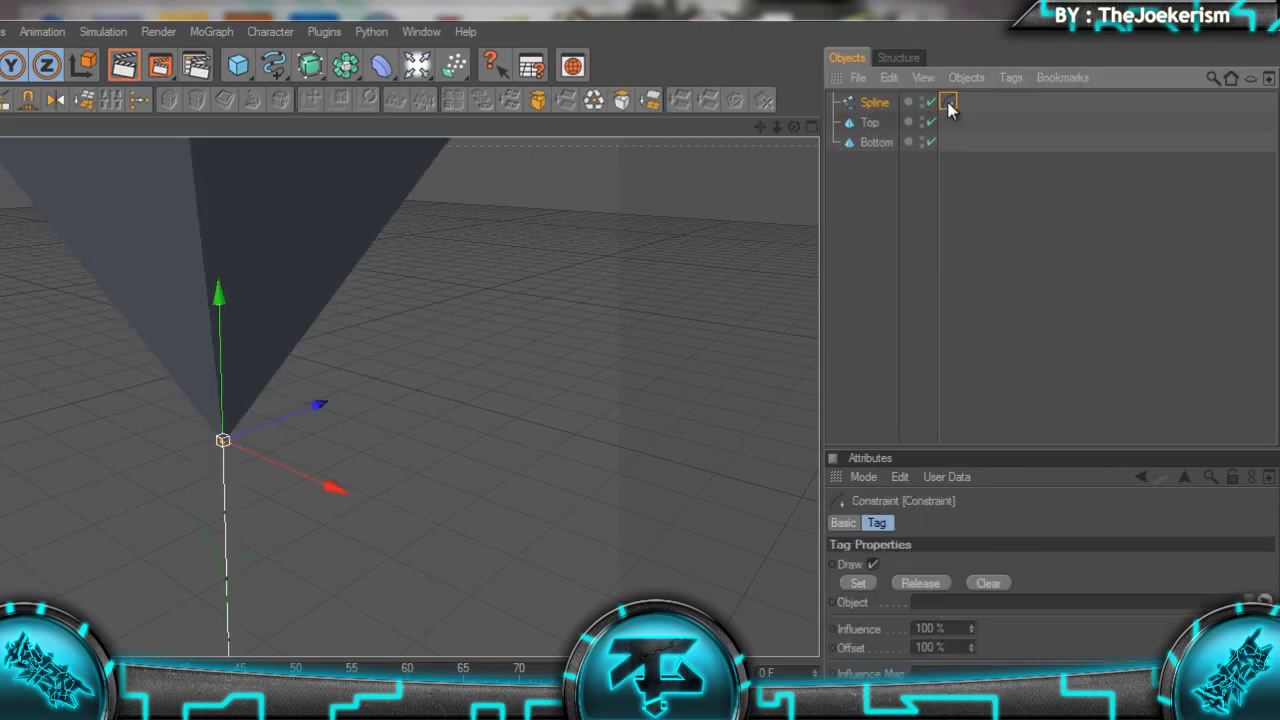
pyautogui.moveTo(870, 122); pyautogui.dragTo(924, 607)
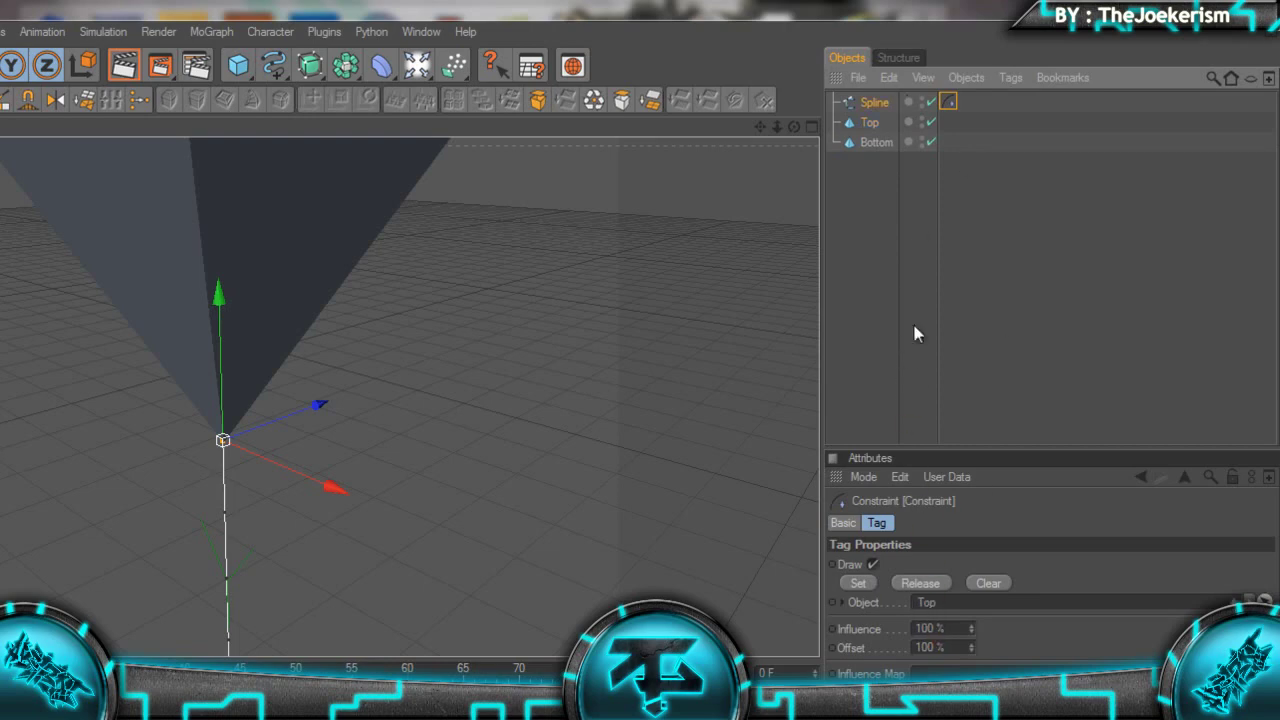
pyautogui.click(856, 585)
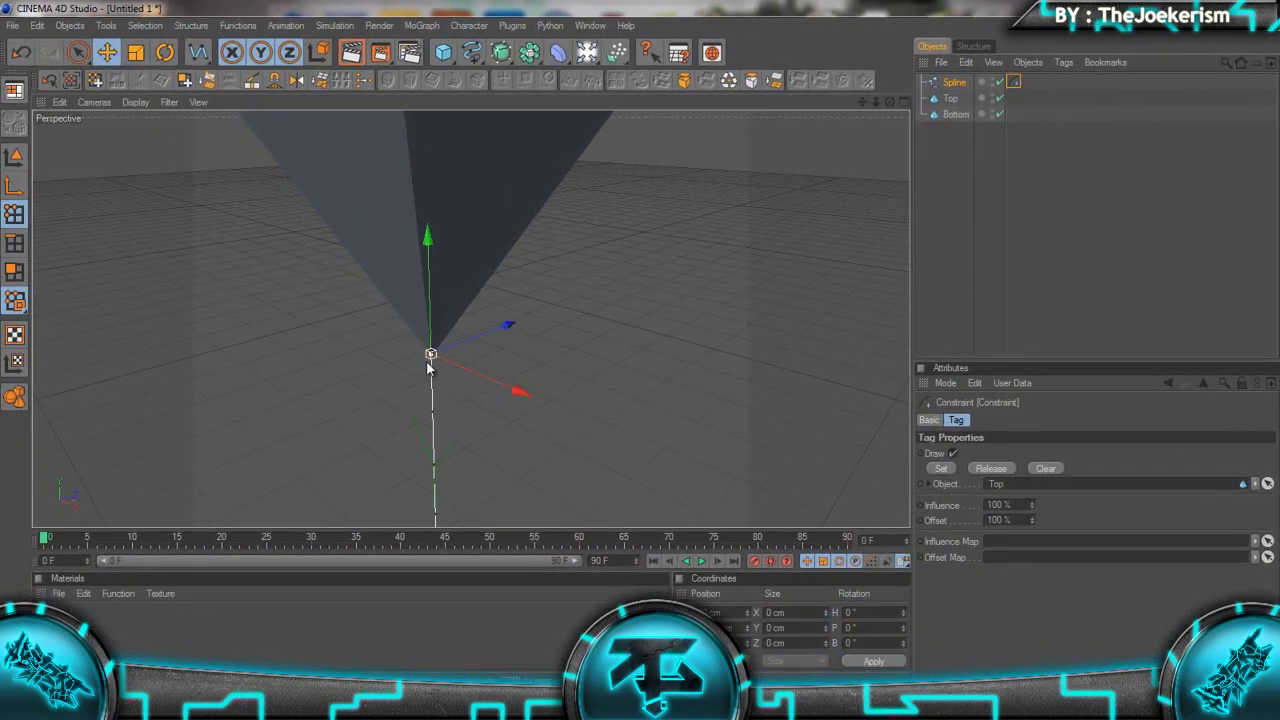
# Select the spline's lowest point at the lower pyramid's tip and add a second Hair Constraint tag to the spline
pyautogui.moveTo(864, 101); pyautogui.dragTo(640, 344)
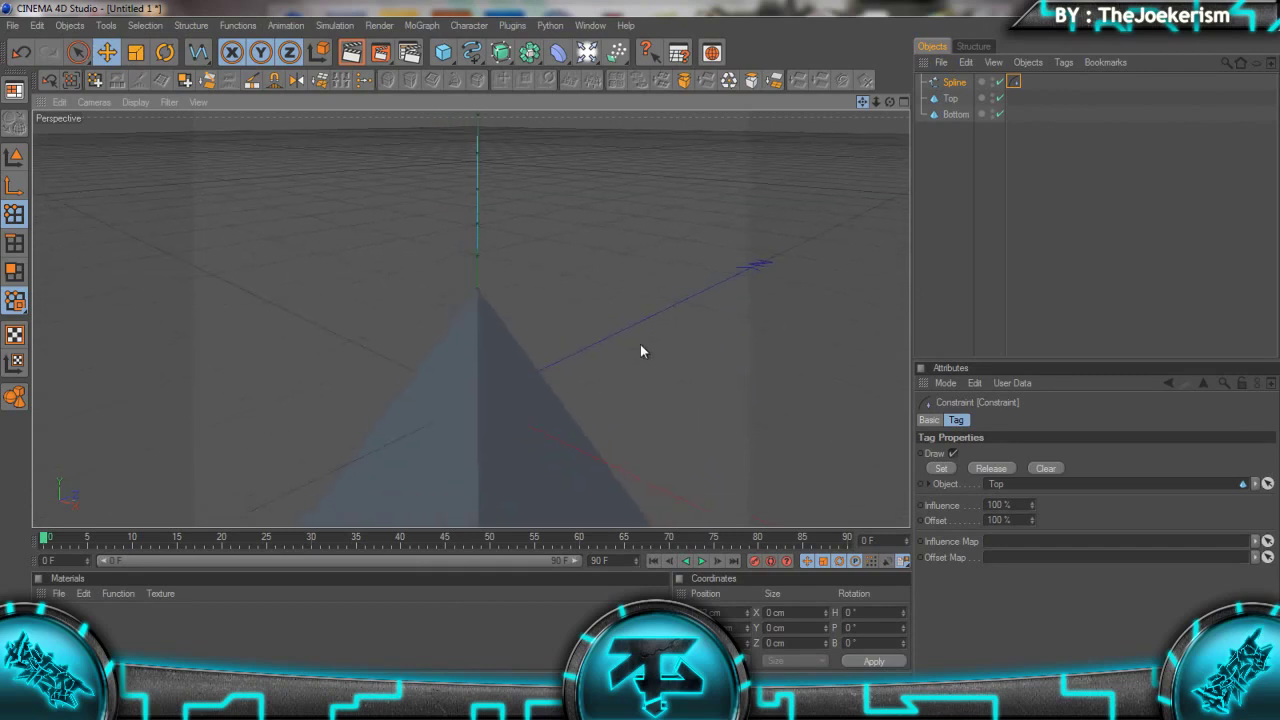
pyautogui.click(478, 289)
pyautogui.rightClick(956, 84)
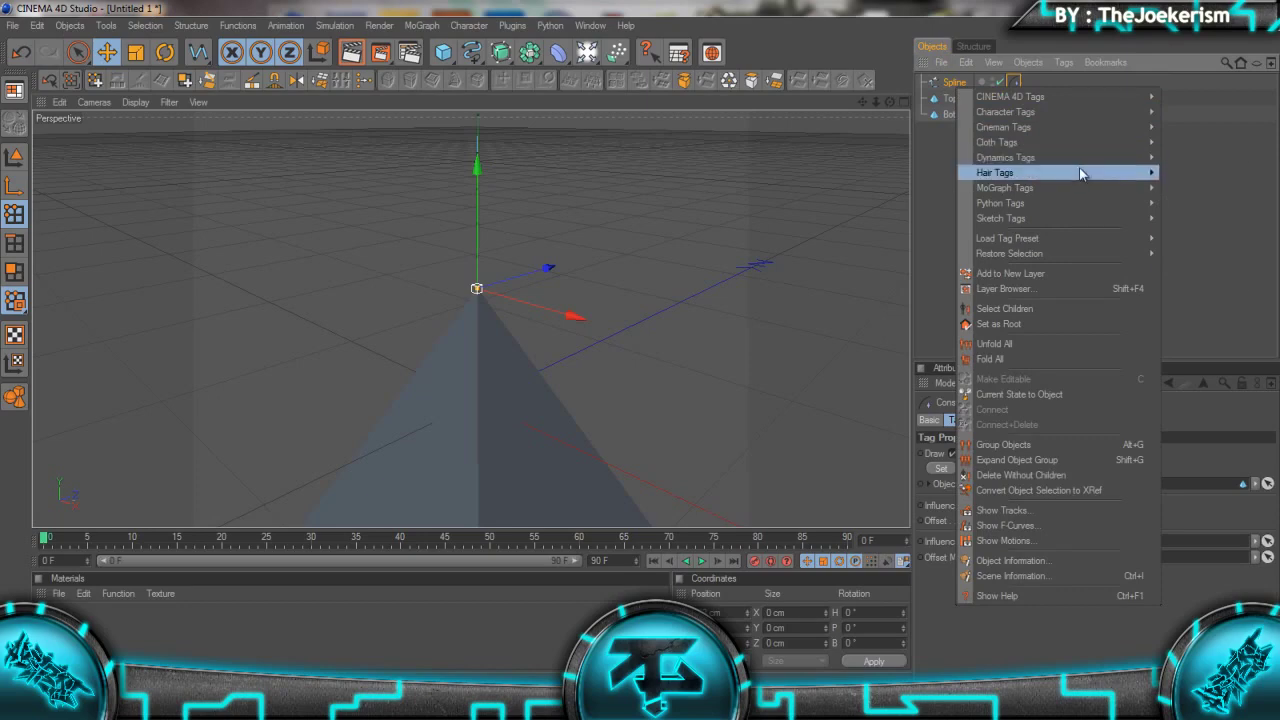
pyautogui.moveTo(1079, 170)
pyautogui.click(1195, 172)
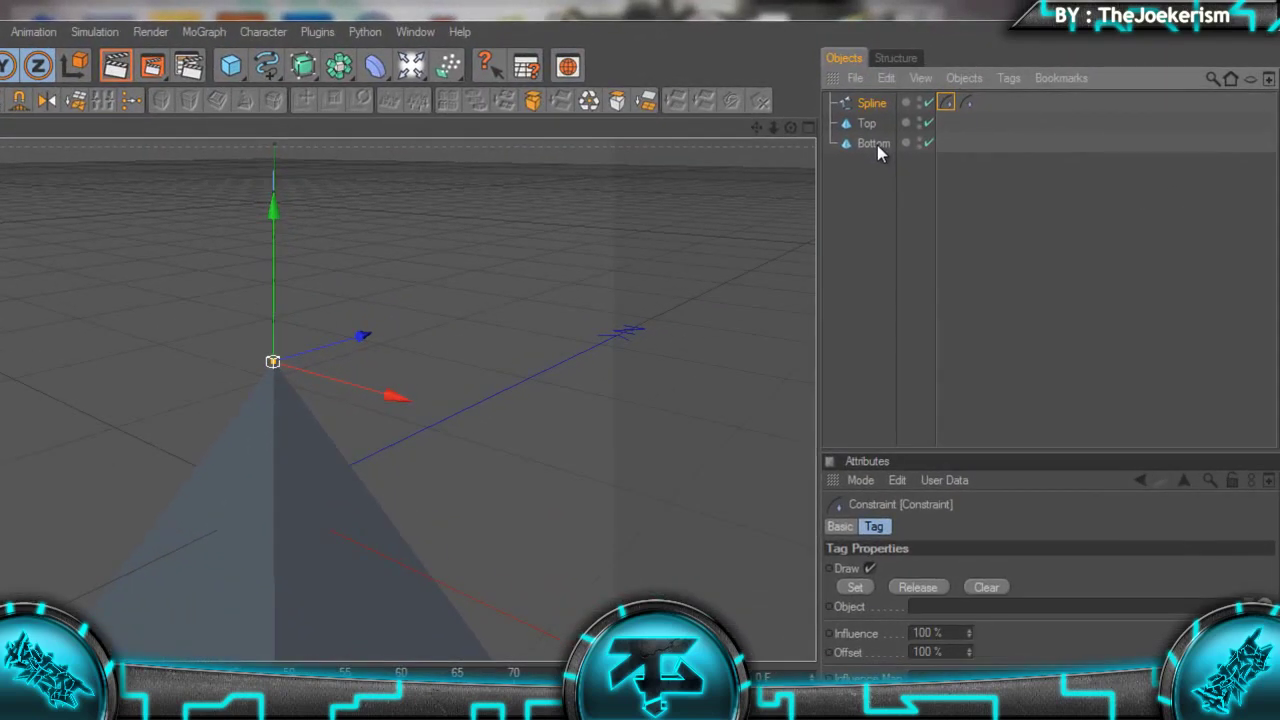
# Assign the Bottom pyramid as the new Constraint tag's object and set the constraint
pyautogui.moveTo(877, 145); pyautogui.dragTo(932, 624)
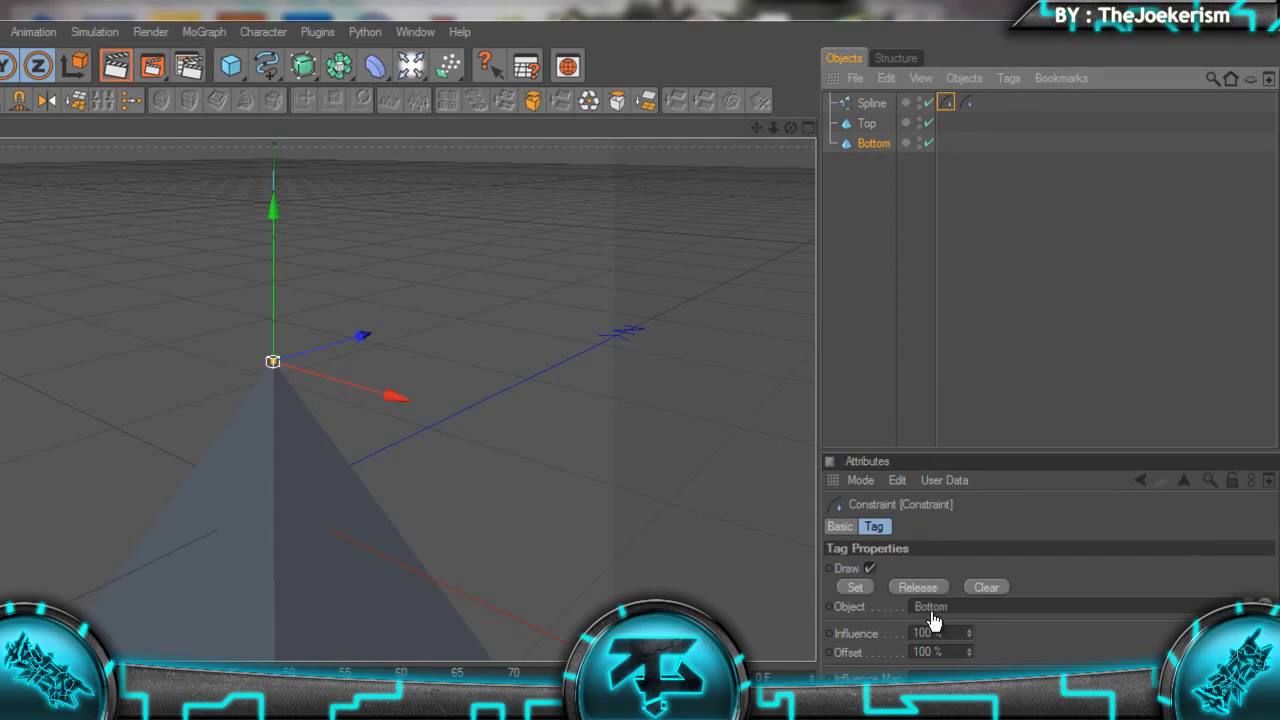
pyautogui.click(858, 587)
pyautogui.click(925, 258)
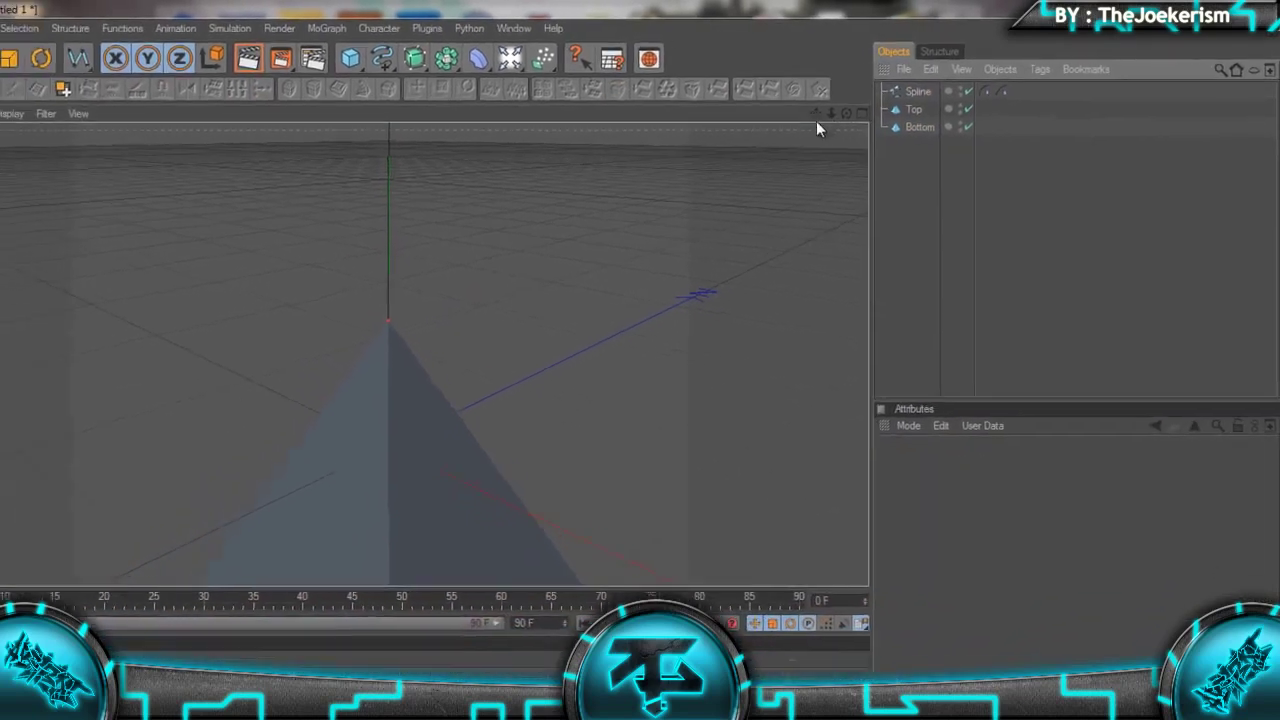
# Frame both pyramids and scrub the timeline to frame 47 to check the constrained spline
pyautogui.scroll(-5, 582, 374)
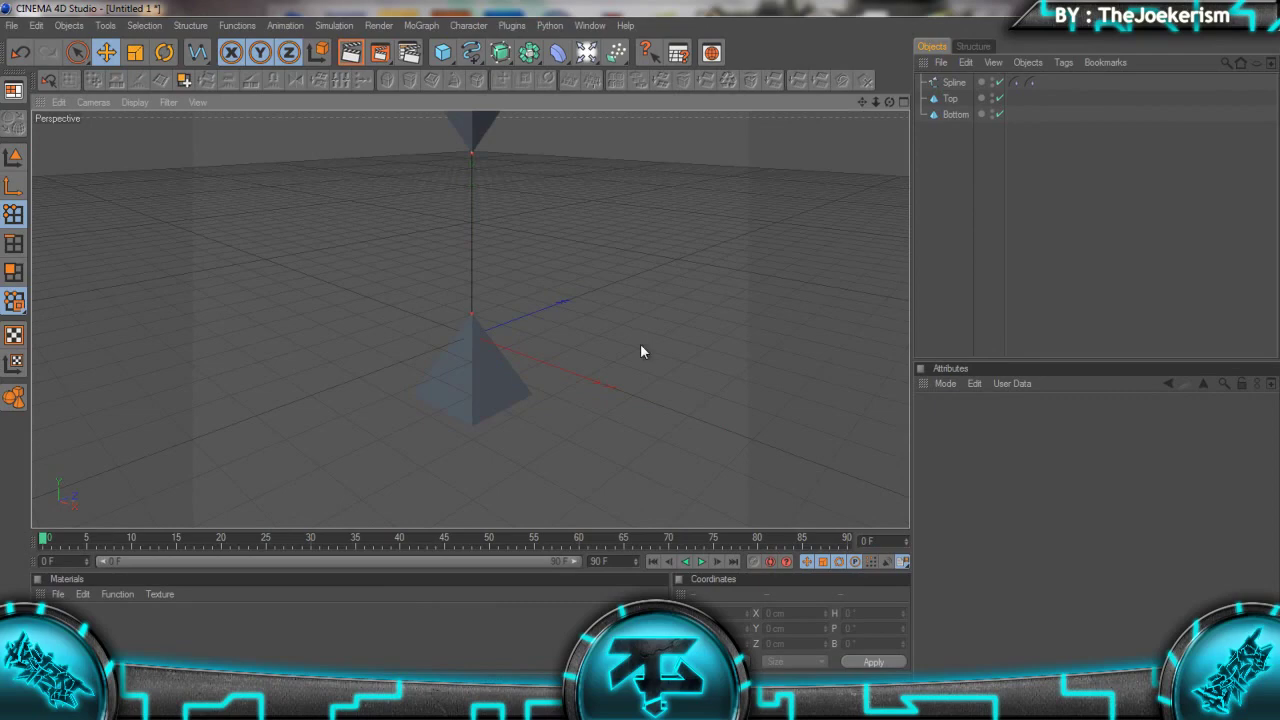
pyautogui.keyDown('alt'); pyautogui.moveTo(641, 345); pyautogui.dragTo(652, 408, button='middle'); pyautogui.keyUp('alt')
pyautogui.scroll(3, 465, 254)
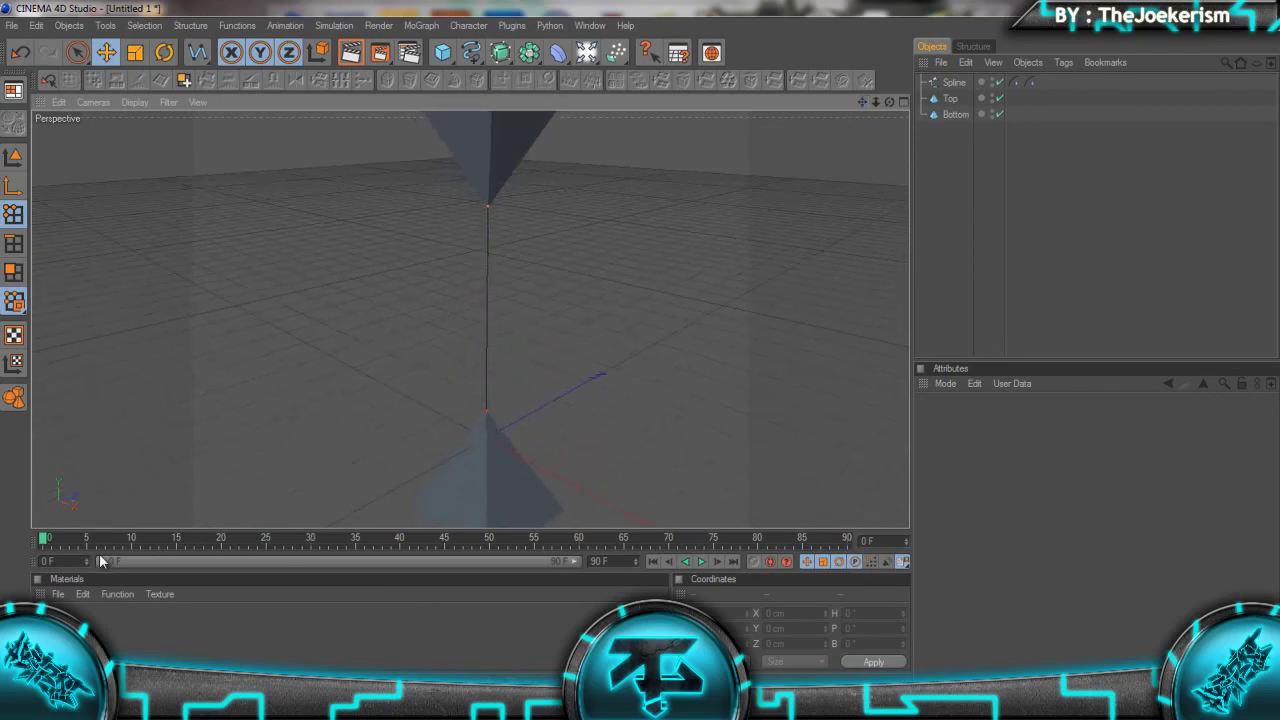
pyautogui.moveTo(99, 546); pyautogui.dragTo(466, 541)
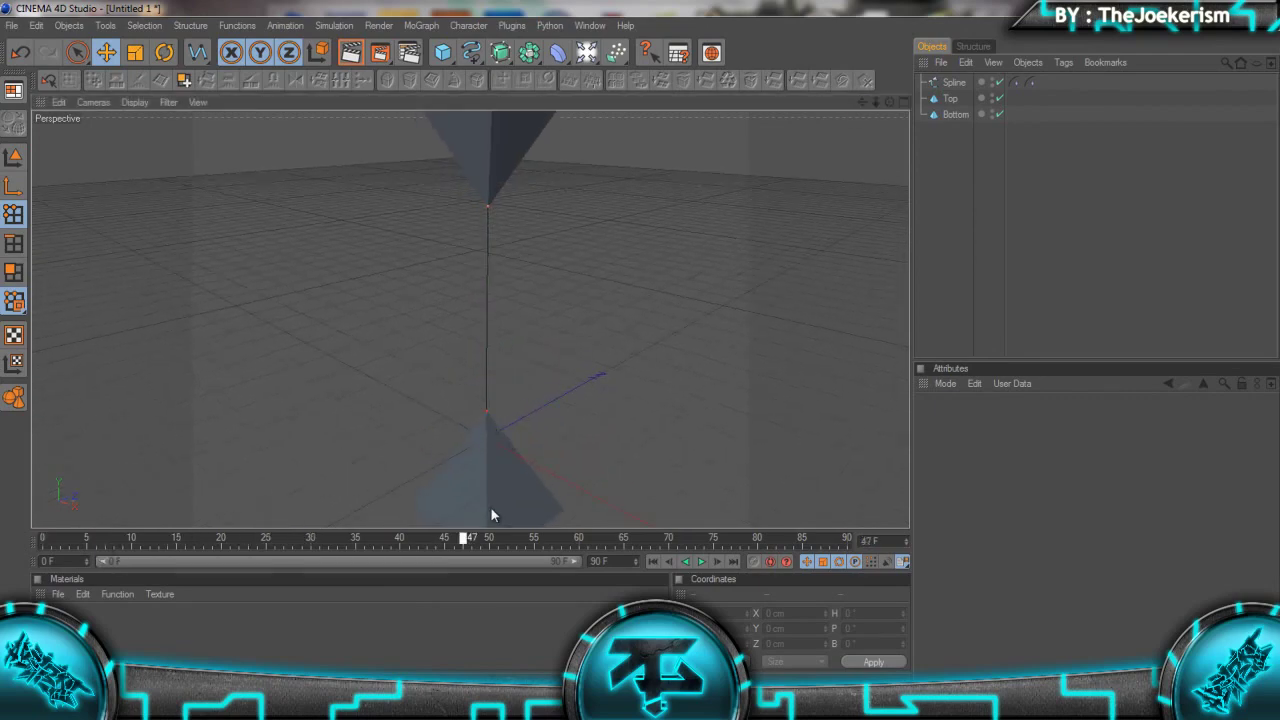
# Rename the spline as Rope
pyautogui.click(950, 83)
pyautogui.write('Rope')
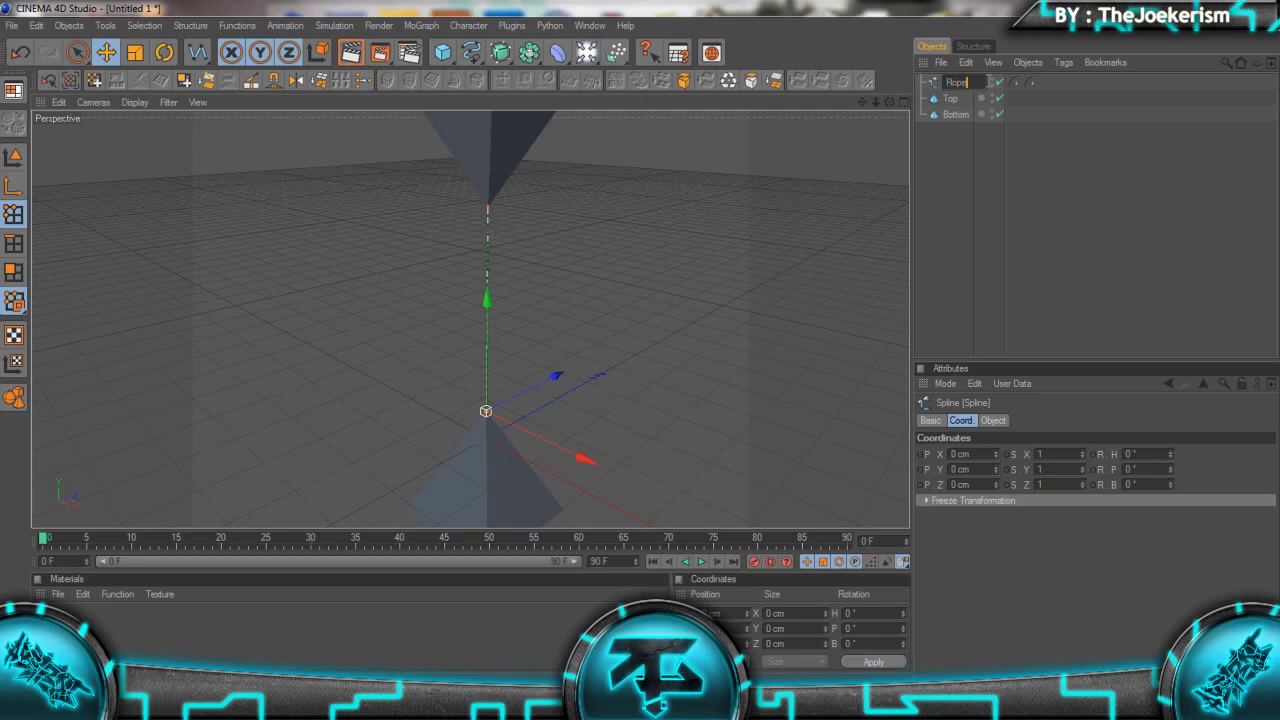
pyautogui.press('Return')
# Add a Spline Dynamics tag to the Rope spline from the Hair tags
pyautogui.rightClick(960, 80)
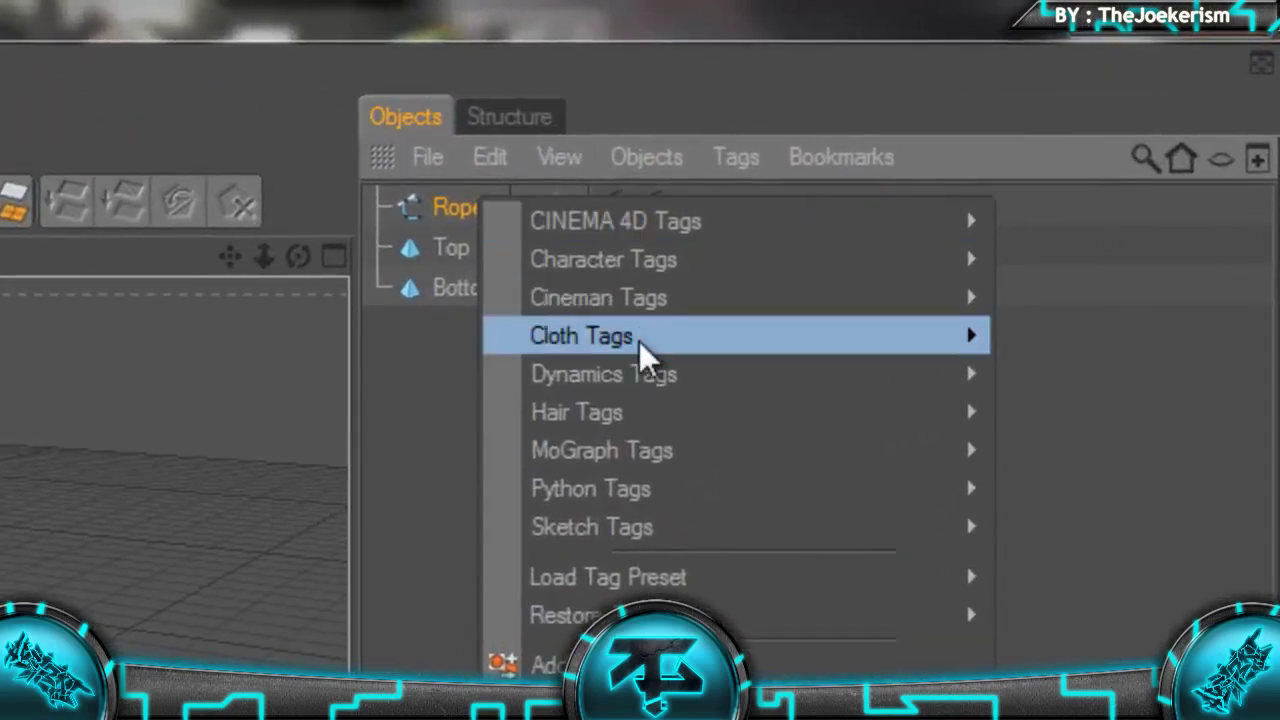
pyautogui.moveTo(686, 366)
pyautogui.click(1080, 680)
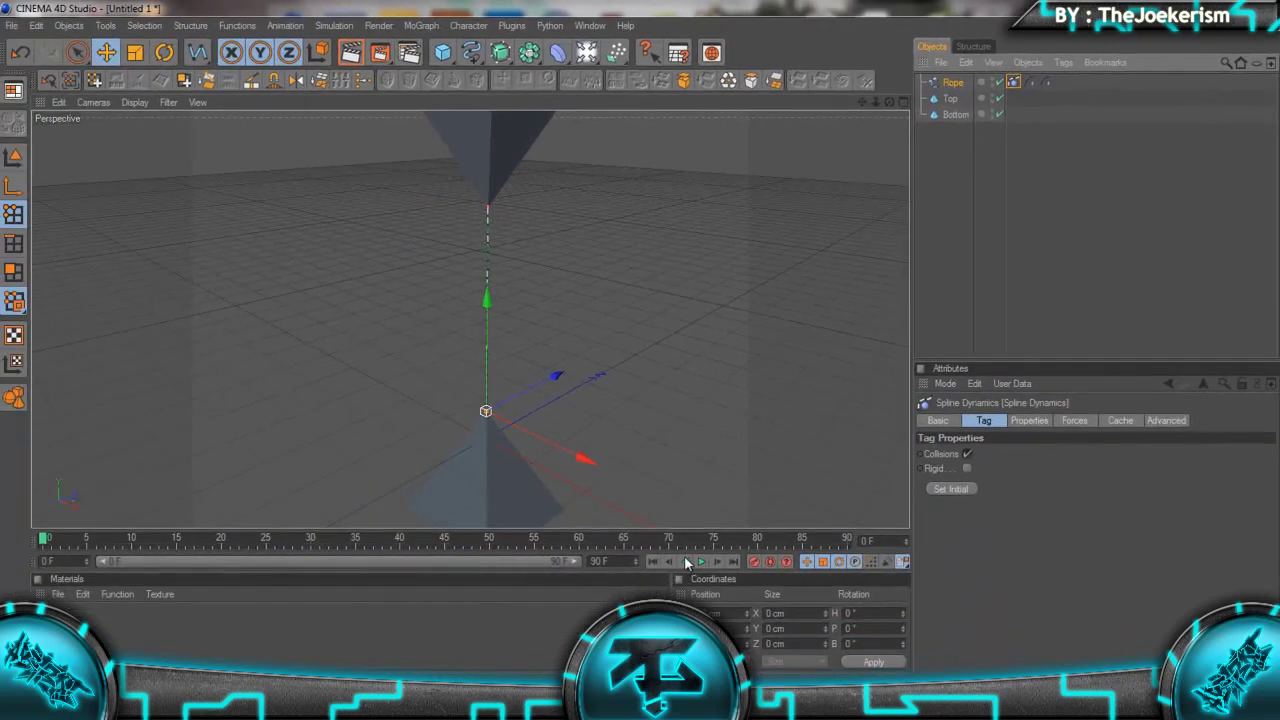
# Play the animation to check how the rope moves with its dynamics, and stop the playback
pyautogui.press('F8')
pyautogui.click(1082, 200)
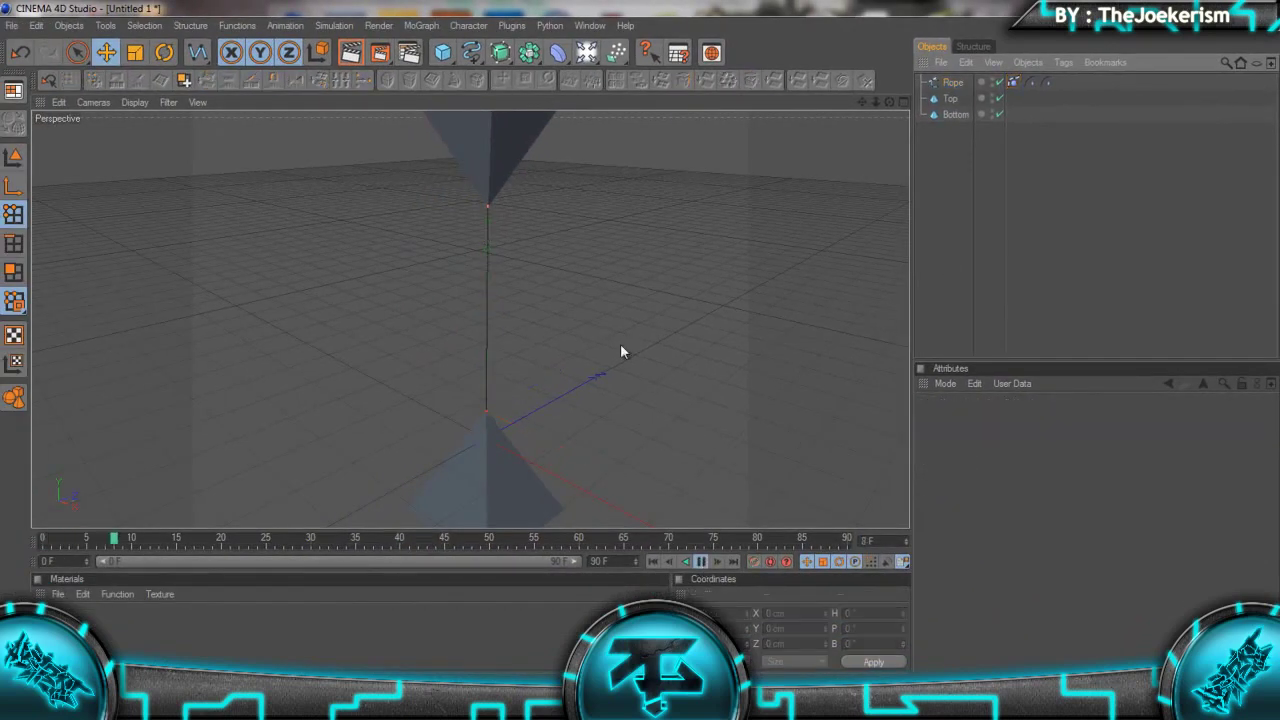
pyautogui.click(704, 562)
# Set the rope's heading rotation to 2° and slightly adjust its pitch and bank rotations
pyautogui.click(954, 82)
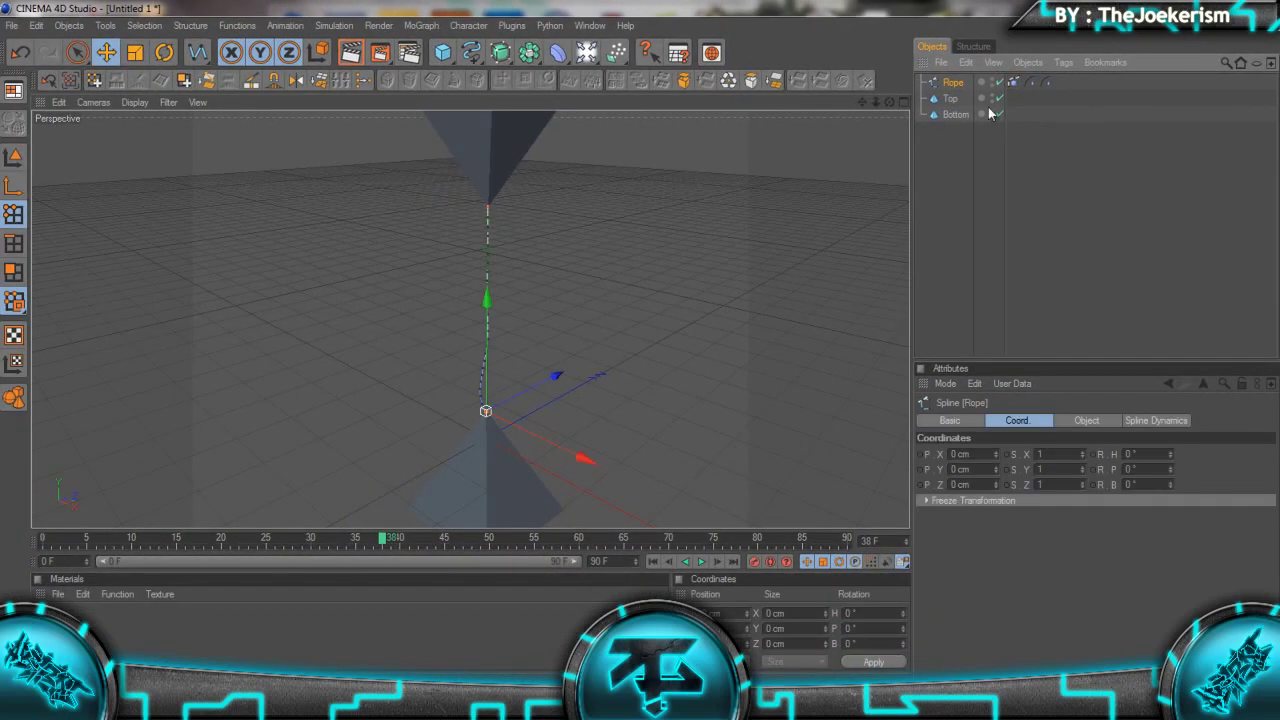
pyautogui.click(1168, 455)
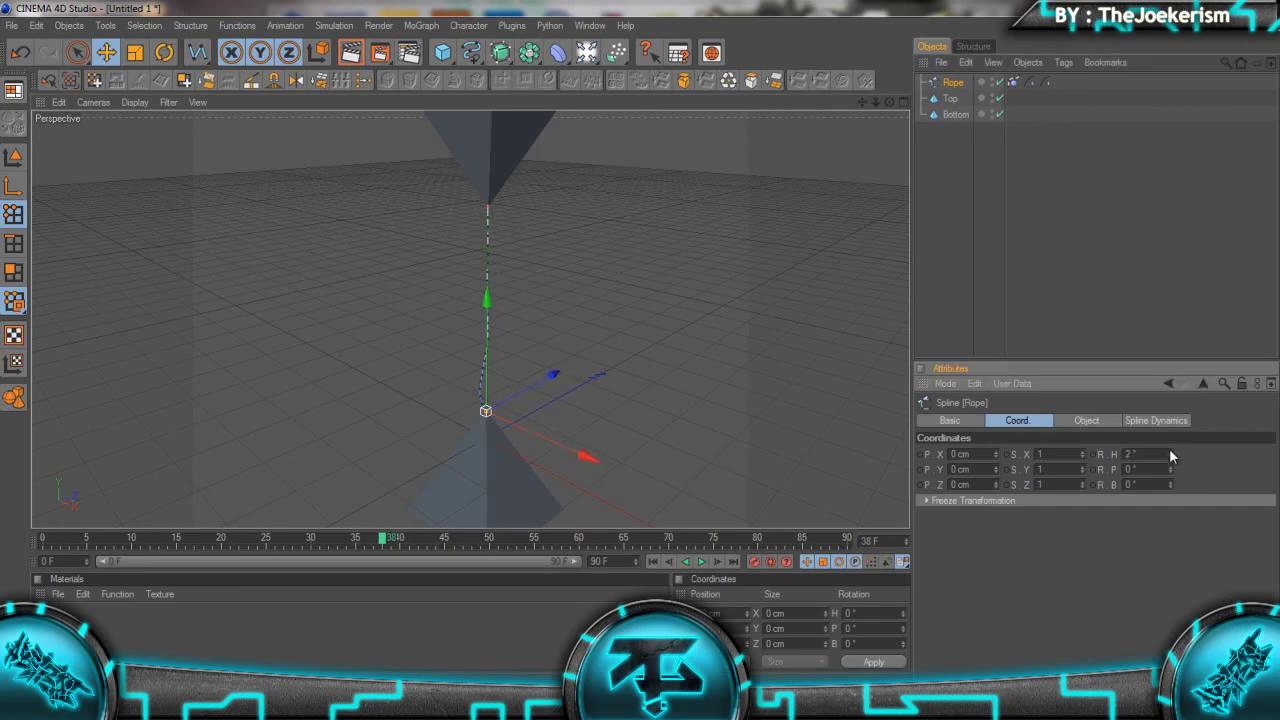
pyautogui.click(1168, 472)
pyautogui.click(1168, 472)
pyautogui.click(1169, 488)
pyautogui.click(1169, 488)
# Rewind to frame 0 and replay the rope simulation, examining it from another angle before pausing
pyautogui.moveTo(203, 543); pyautogui.dragTo(42, 543)
pyautogui.click(705, 562)
pyautogui.click(1084, 252)
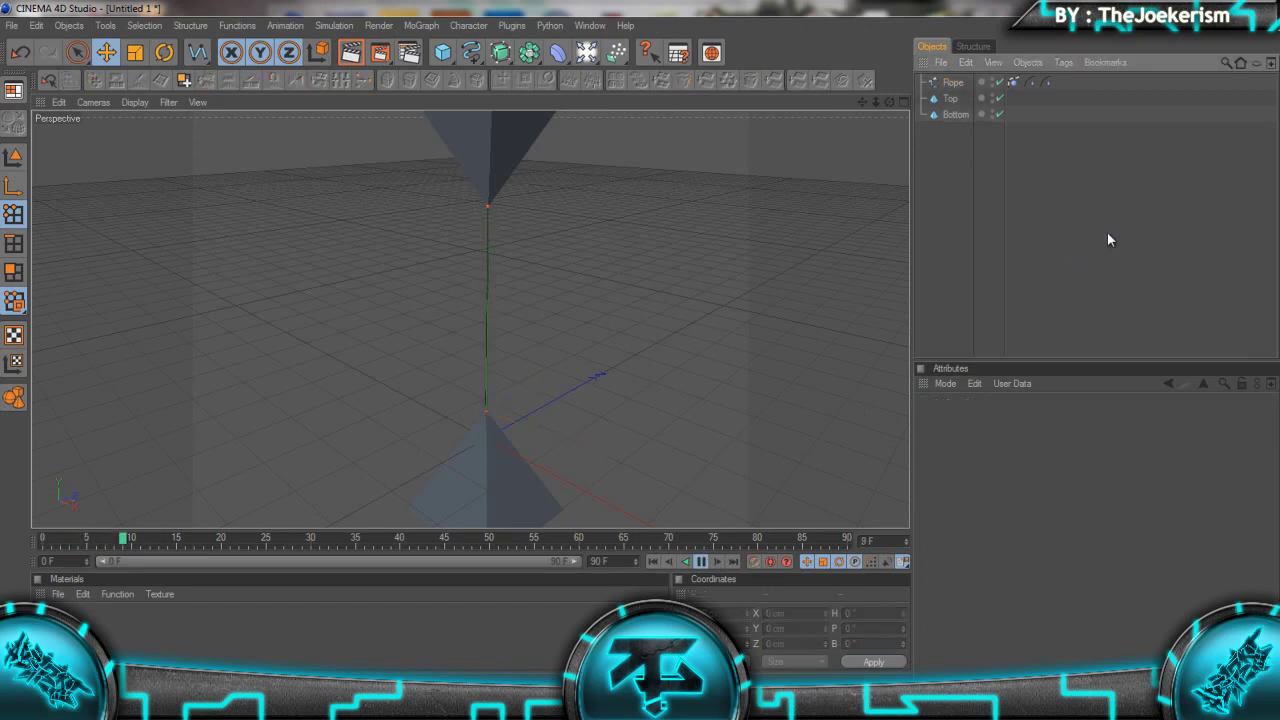
pyautogui.moveTo(884, 102); pyautogui.dragTo(640, 360)
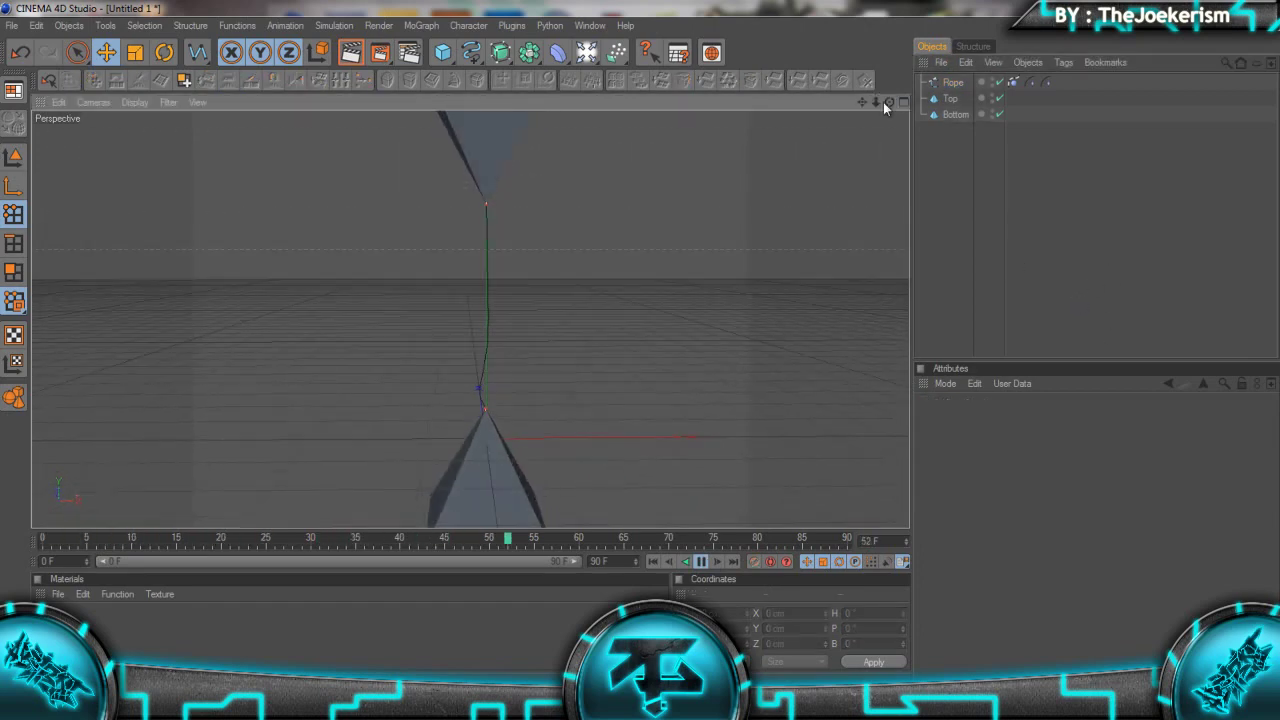
pyautogui.click(703, 566)
# Add a Floor object and lower it beneath the Bottom pyramid
pyautogui.moveTo(875, 101); pyautogui.dragTo(882, 126)
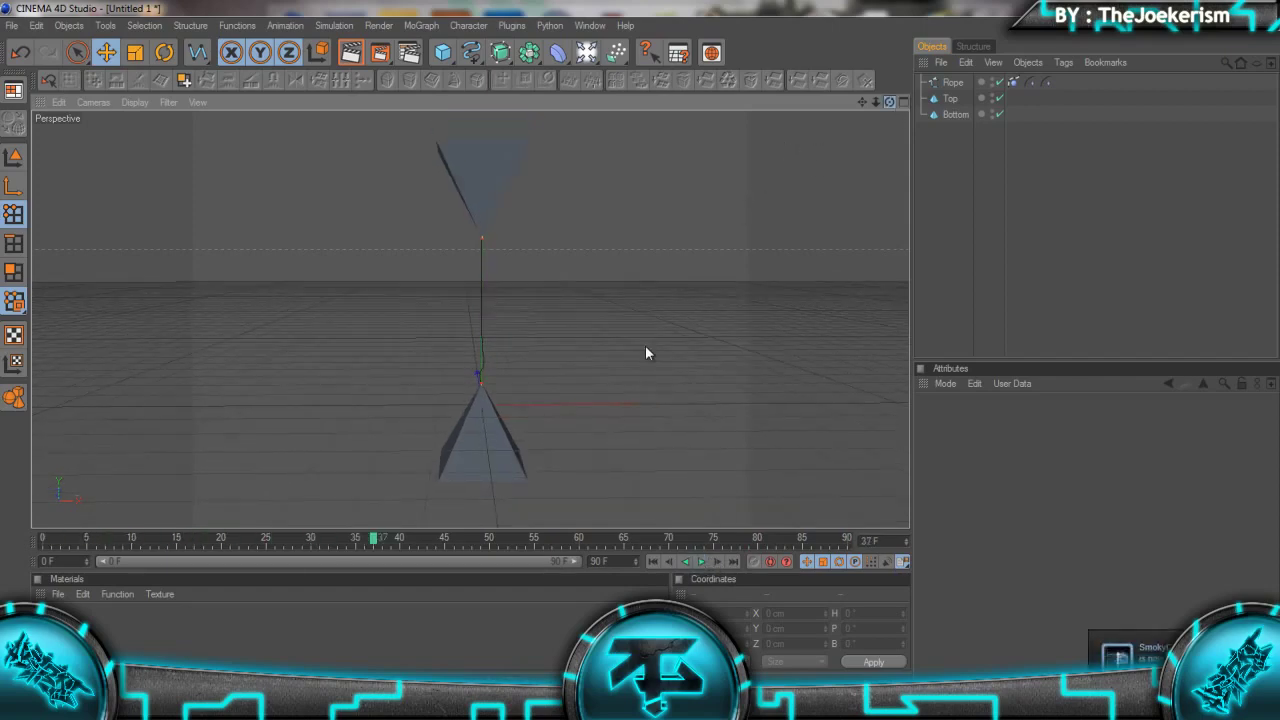
pyautogui.keyDown('alt'); pyautogui.moveTo(645, 353); pyautogui.dragTo(700, 212); pyautogui.keyUp('alt')
pyautogui.click(586, 52)
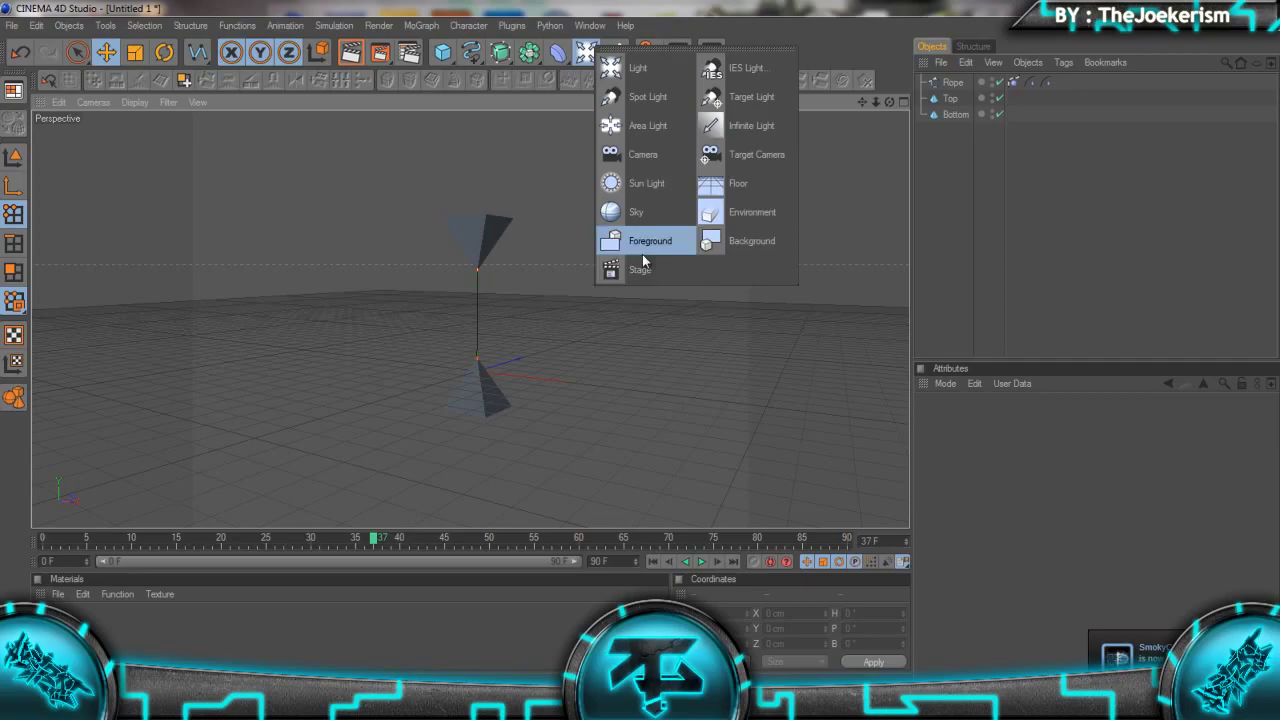
pyautogui.click(712, 184)
pyautogui.keyDown('alt'); pyautogui.moveTo(478, 312); pyautogui.dragTo(639, 344); pyautogui.keyUp('alt')
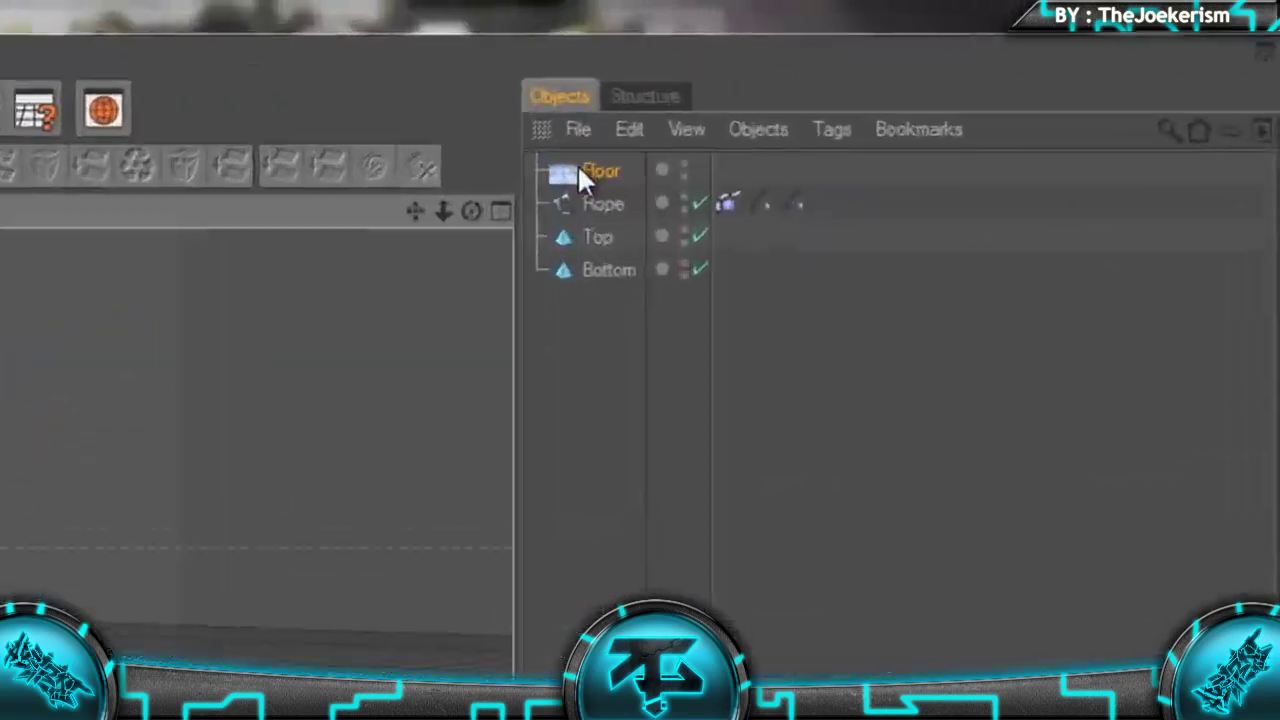
# Add a Dynamics Body tag to the floor and another one to the Bottom pyramid
pyautogui.rightClick(948, 83)
pyautogui.moveTo(565, 376)
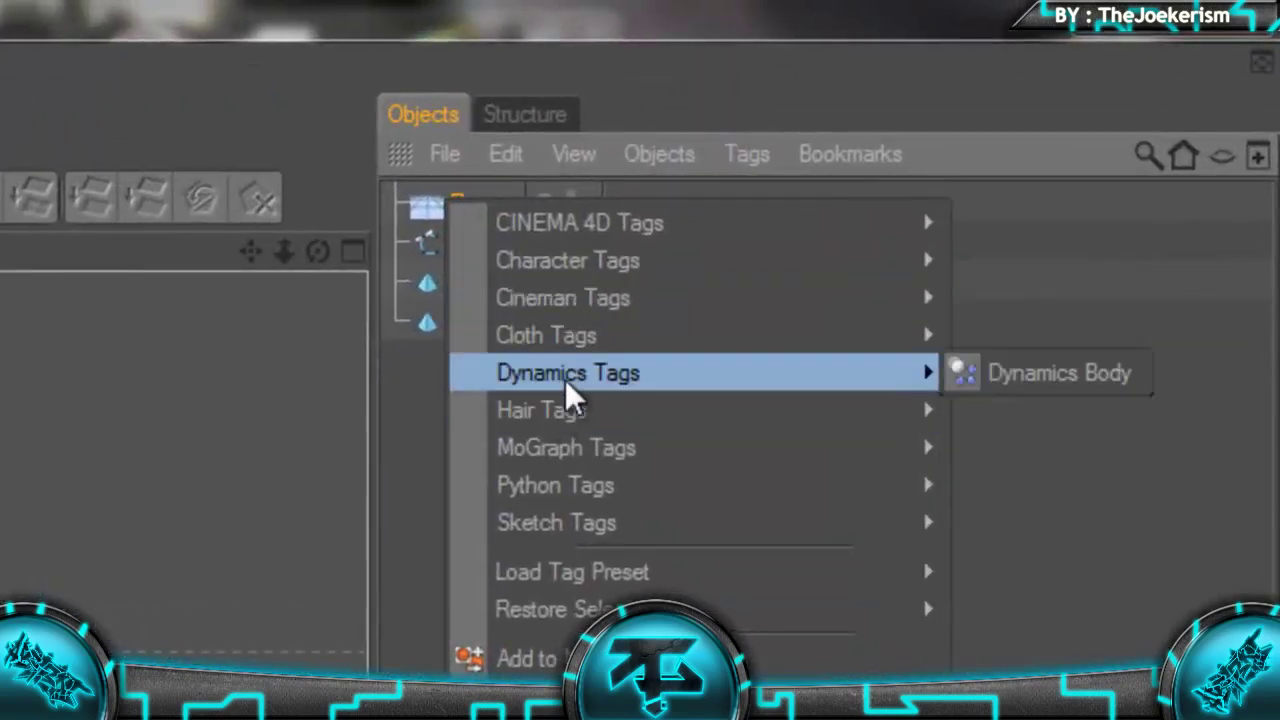
pyautogui.click(1075, 372)
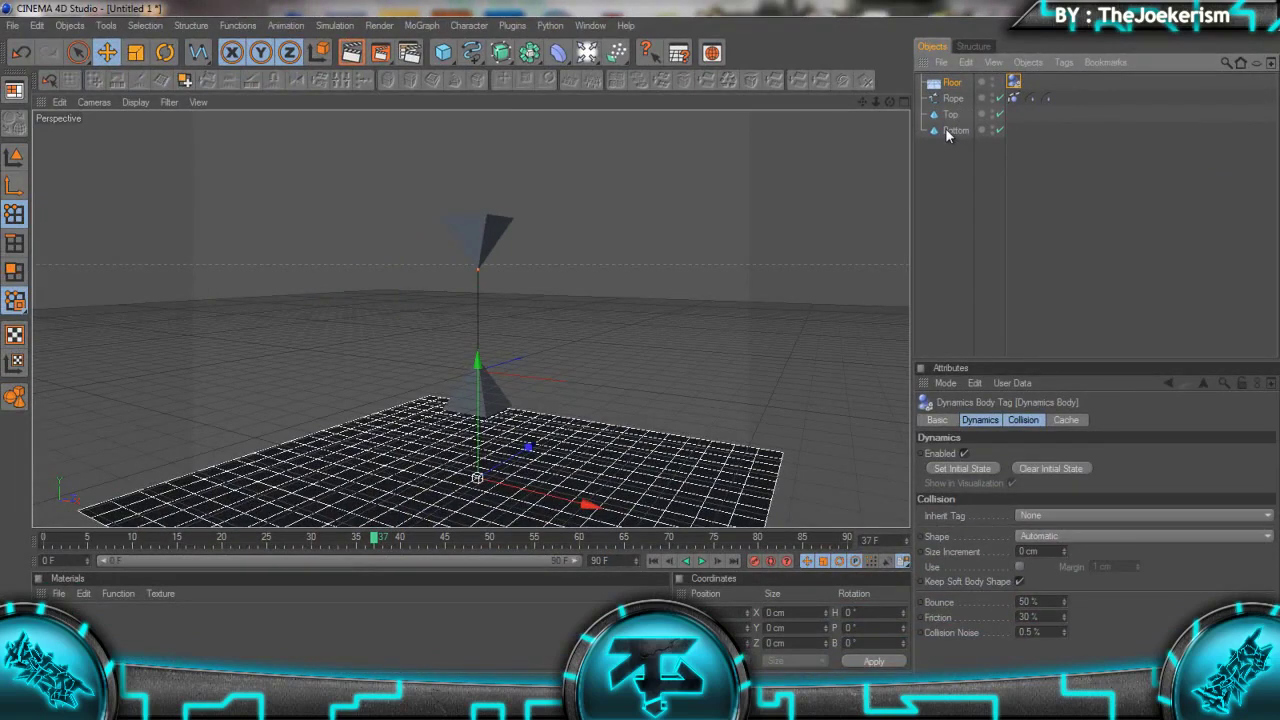
pyautogui.click(947, 128)
pyautogui.rightClick(949, 128)
pyautogui.moveTo(1025, 206)
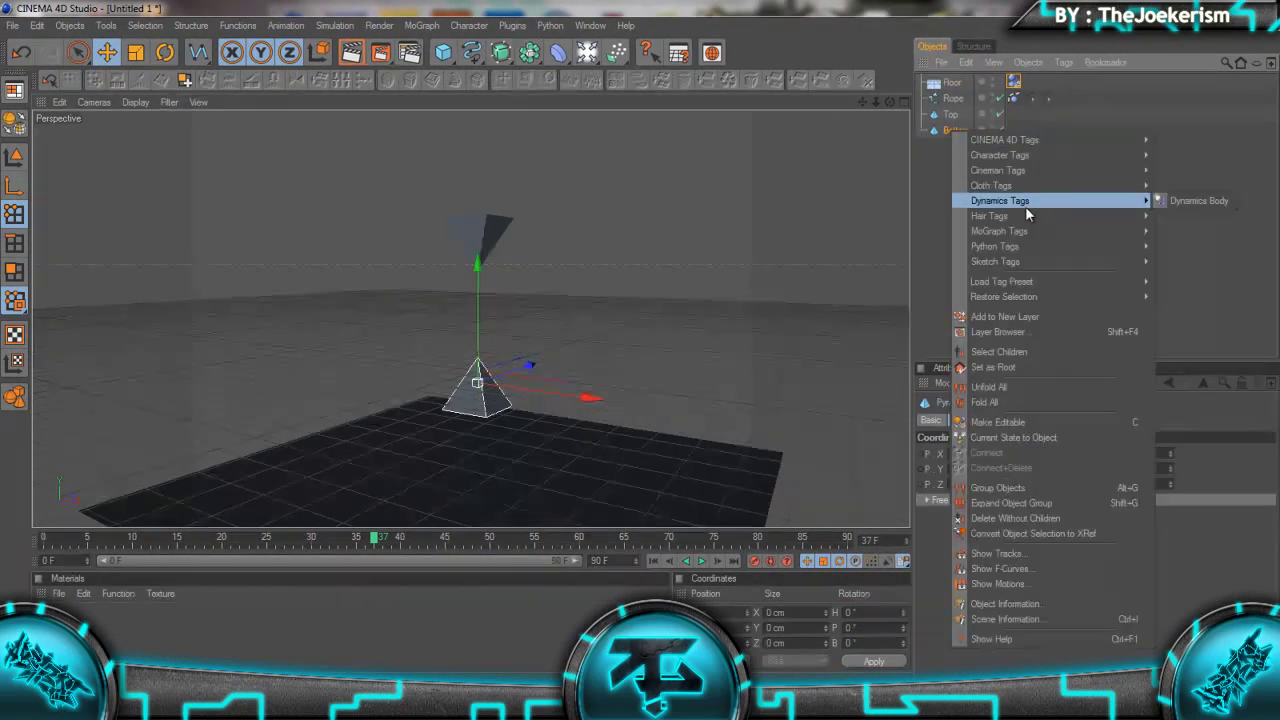
pyautogui.click(1199, 200)
# Play the simulation from frame 0 twice to examine how the Bottom pyramid falls while attached to the rope
pyautogui.moveTo(372, 540); pyautogui.dragTo(43, 540)
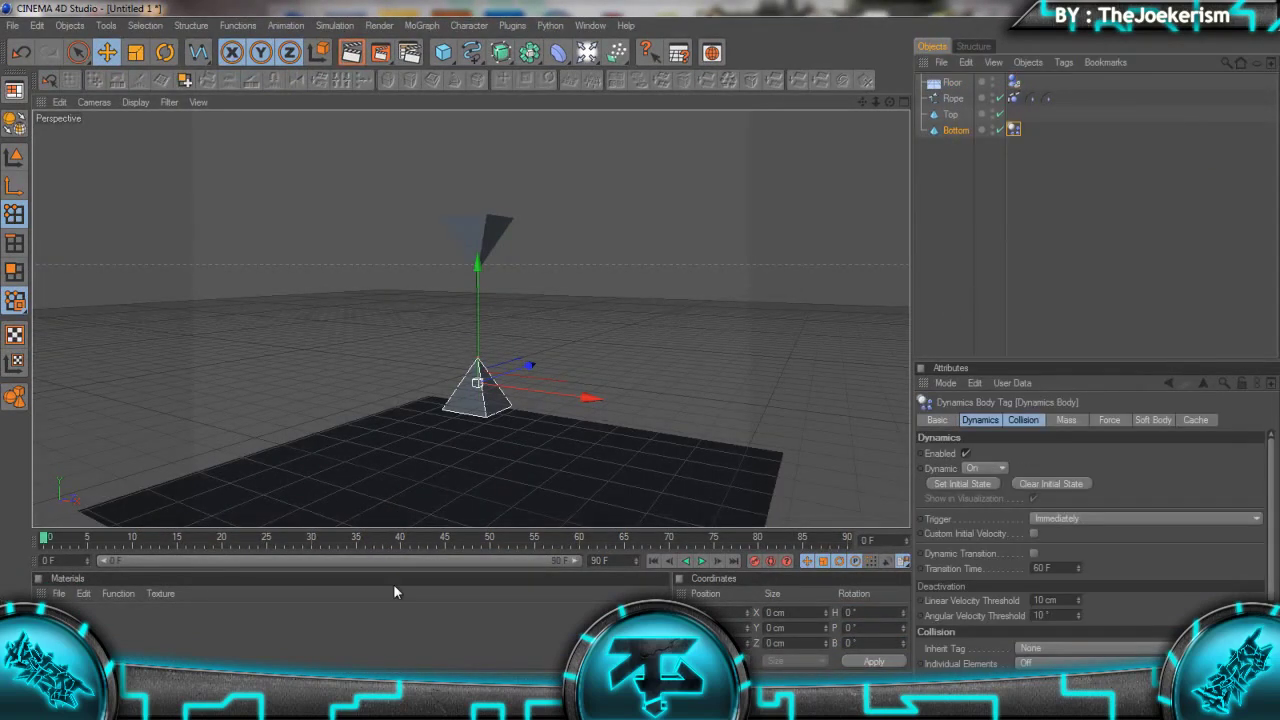
pyautogui.click(697, 561)
pyautogui.click(1095, 327)
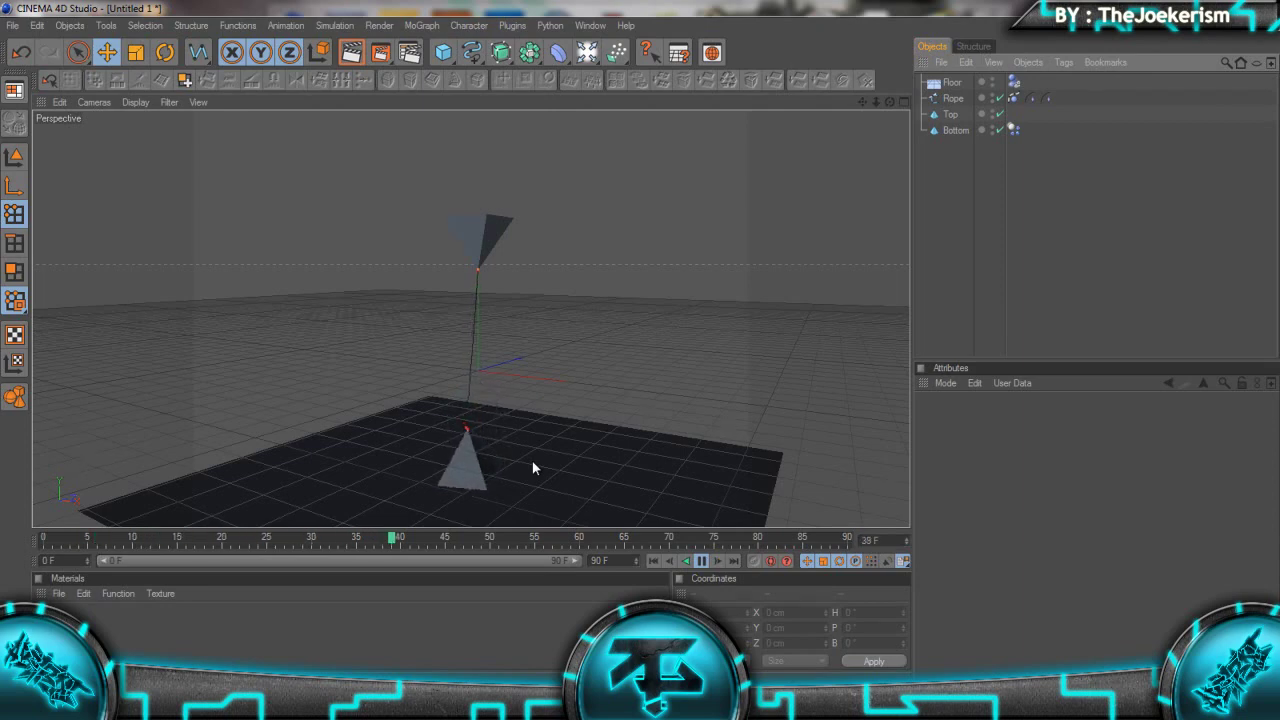
pyautogui.click(701, 561)
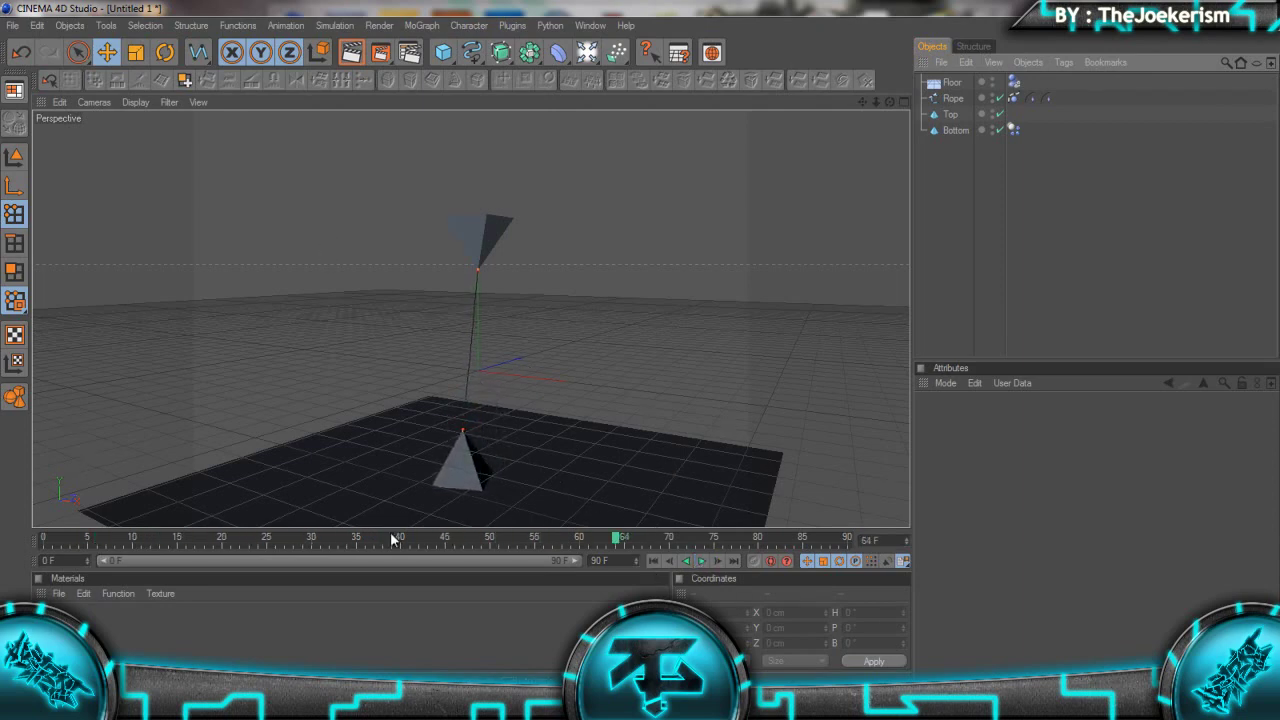
pyautogui.moveTo(395, 540); pyautogui.dragTo(0, 568)
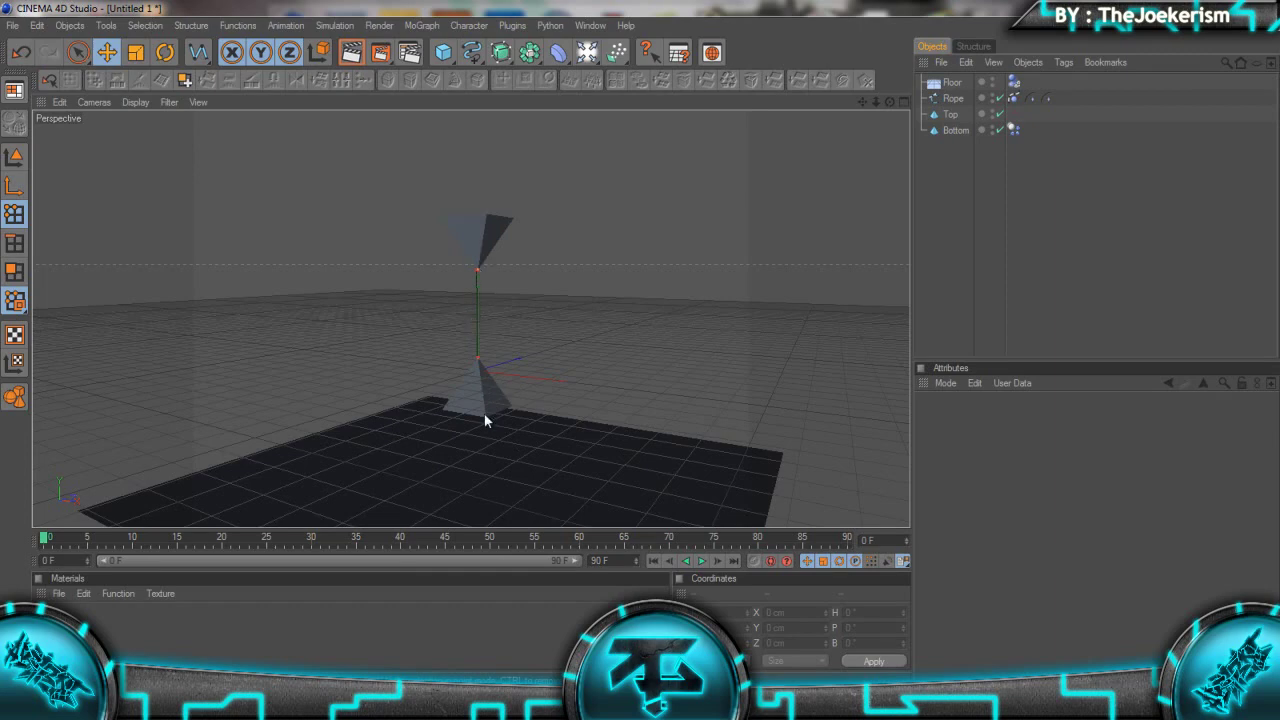
pyautogui.click(701, 561)
# Delete the floor and the Bottom pyramid from the scene
pyautogui.click(948, 82)
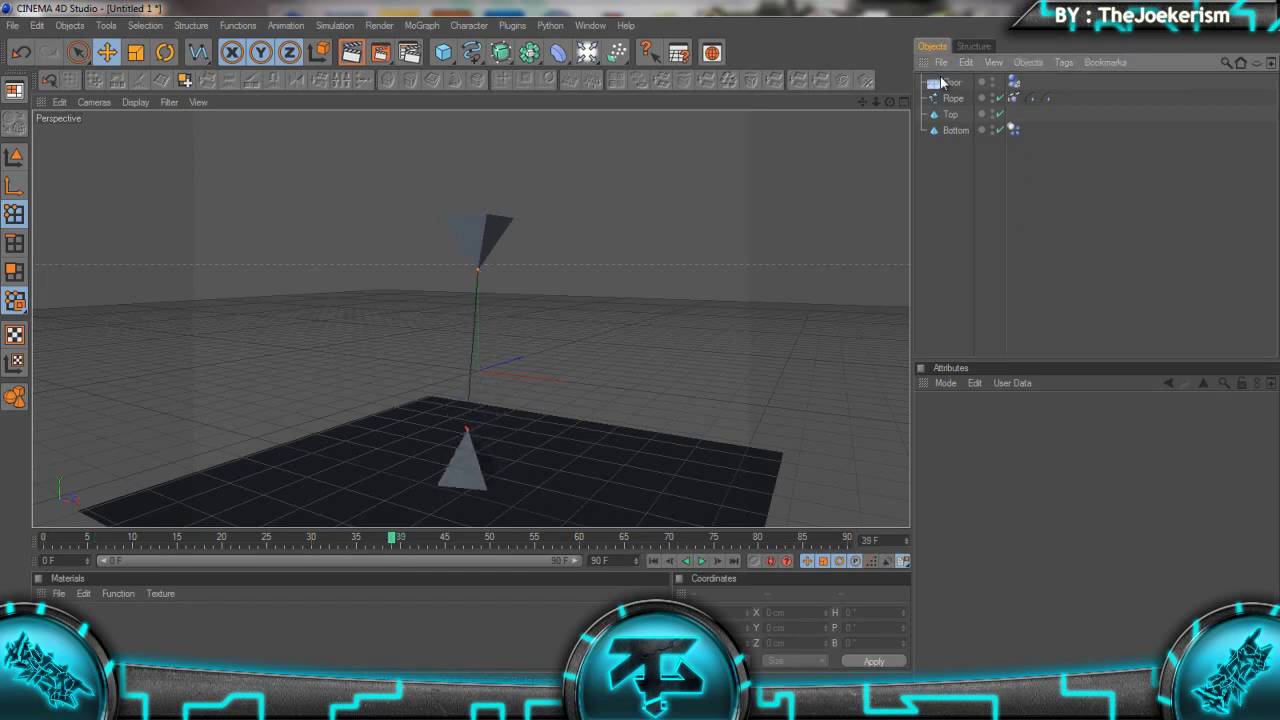
pyautogui.press('Delete')
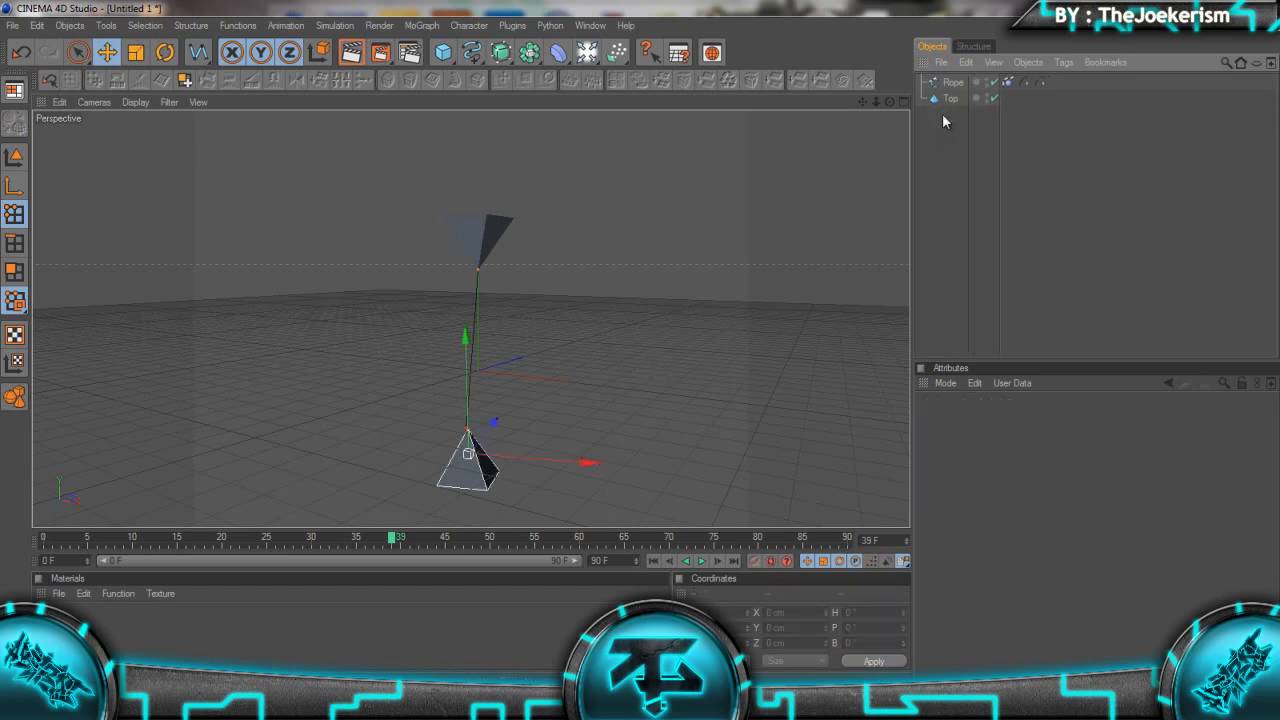
pyautogui.press('Delete')
# Delete the last Constraint tag on the Rope and play the simulation from frame 0 to check how it hangs
pyautogui.click(1039, 83)
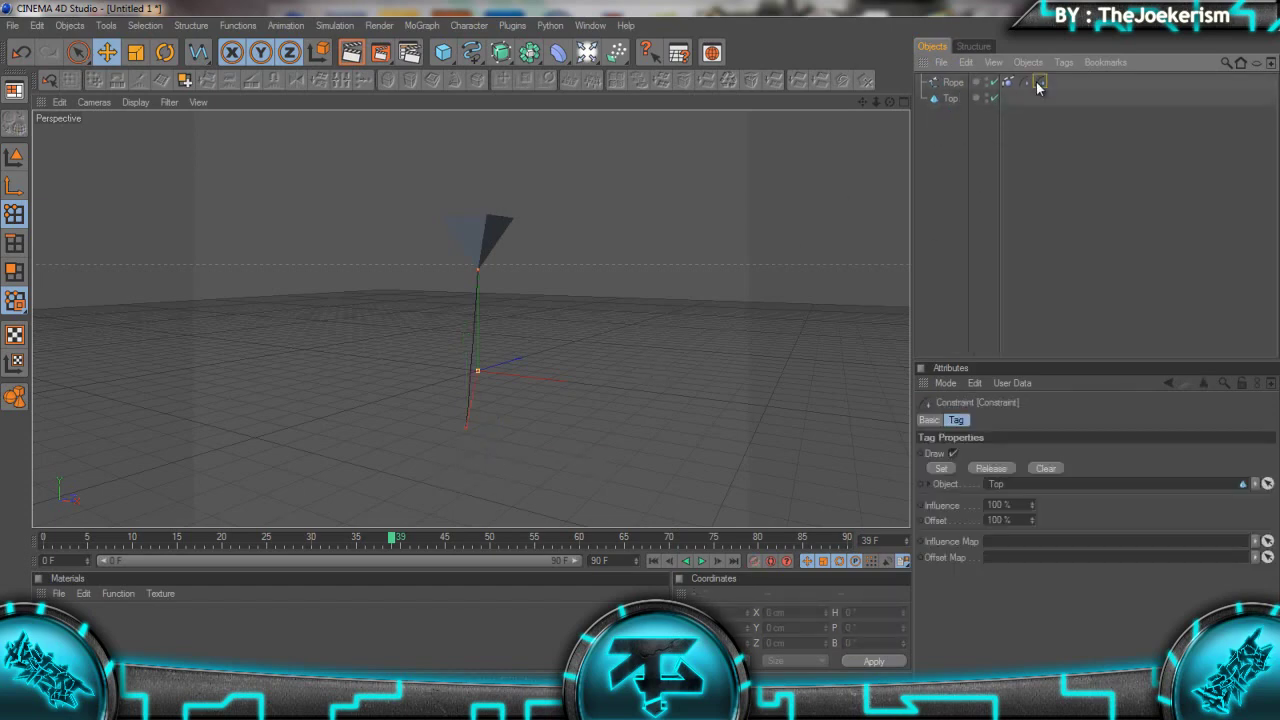
pyautogui.press('Delete')
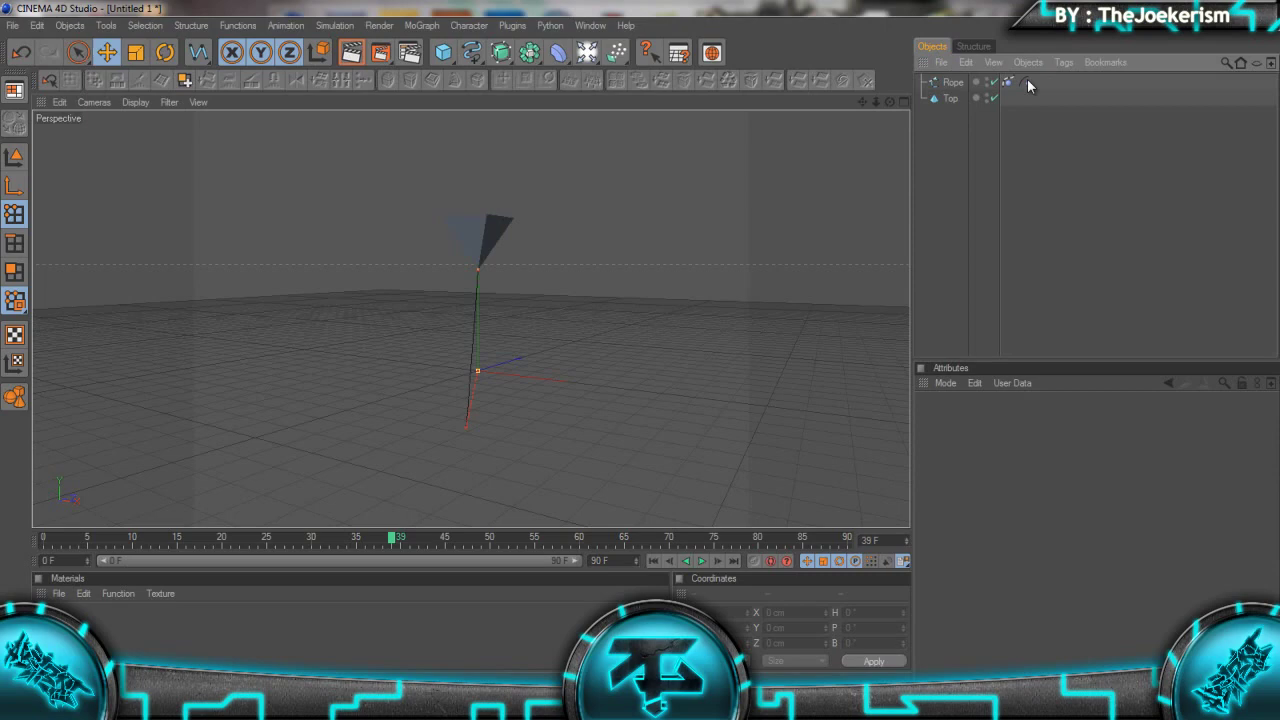
pyautogui.scroll(3, 557, 283)
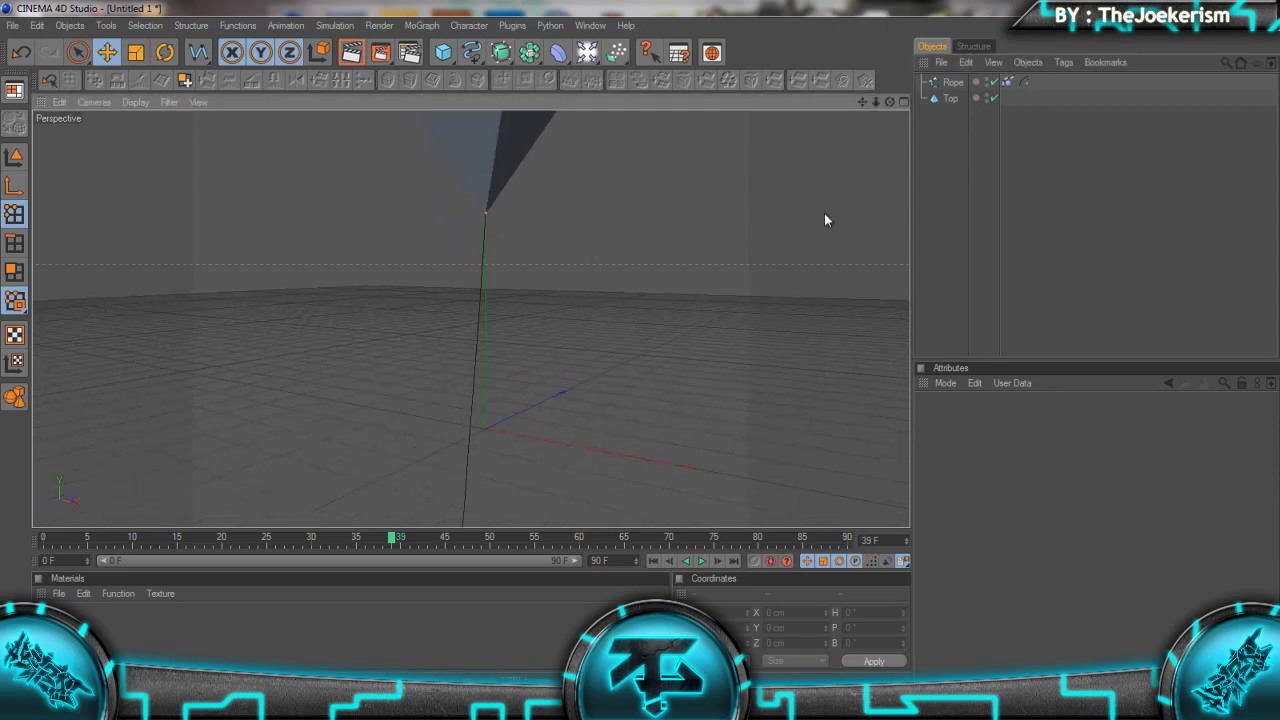
pyautogui.moveTo(352, 557); pyautogui.dragTo(49, 565)
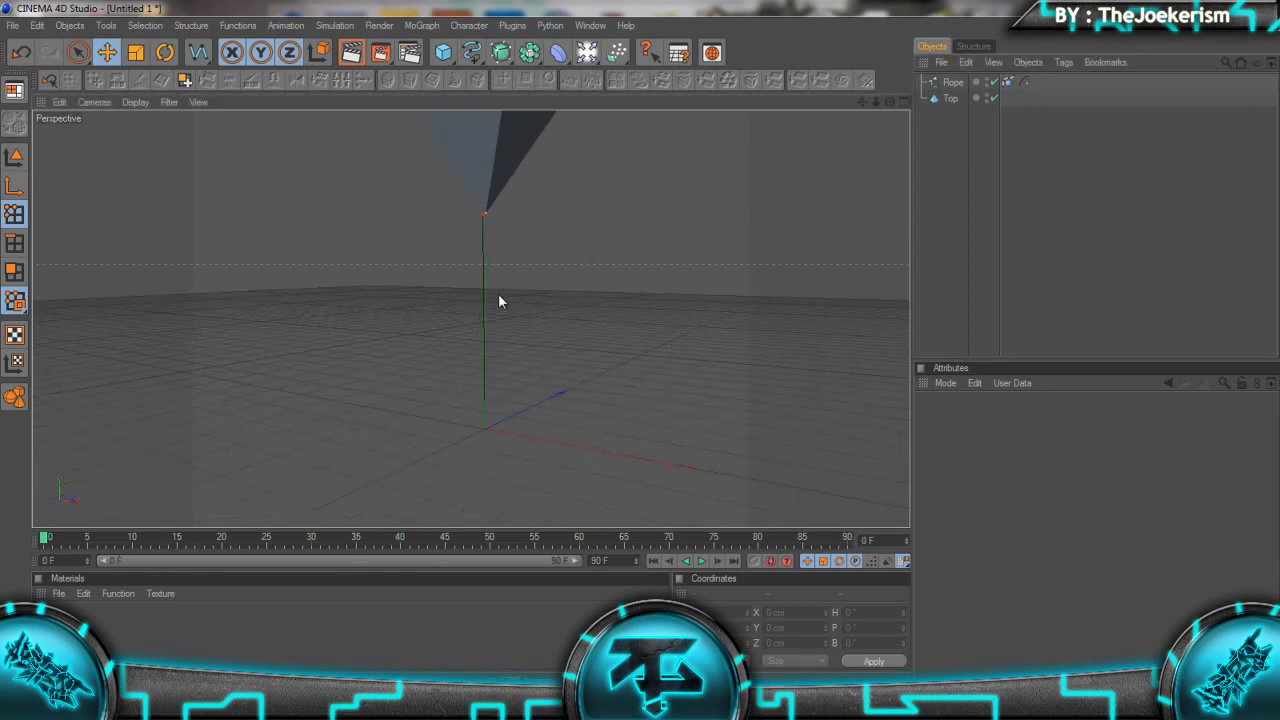
pyautogui.click(705, 561)
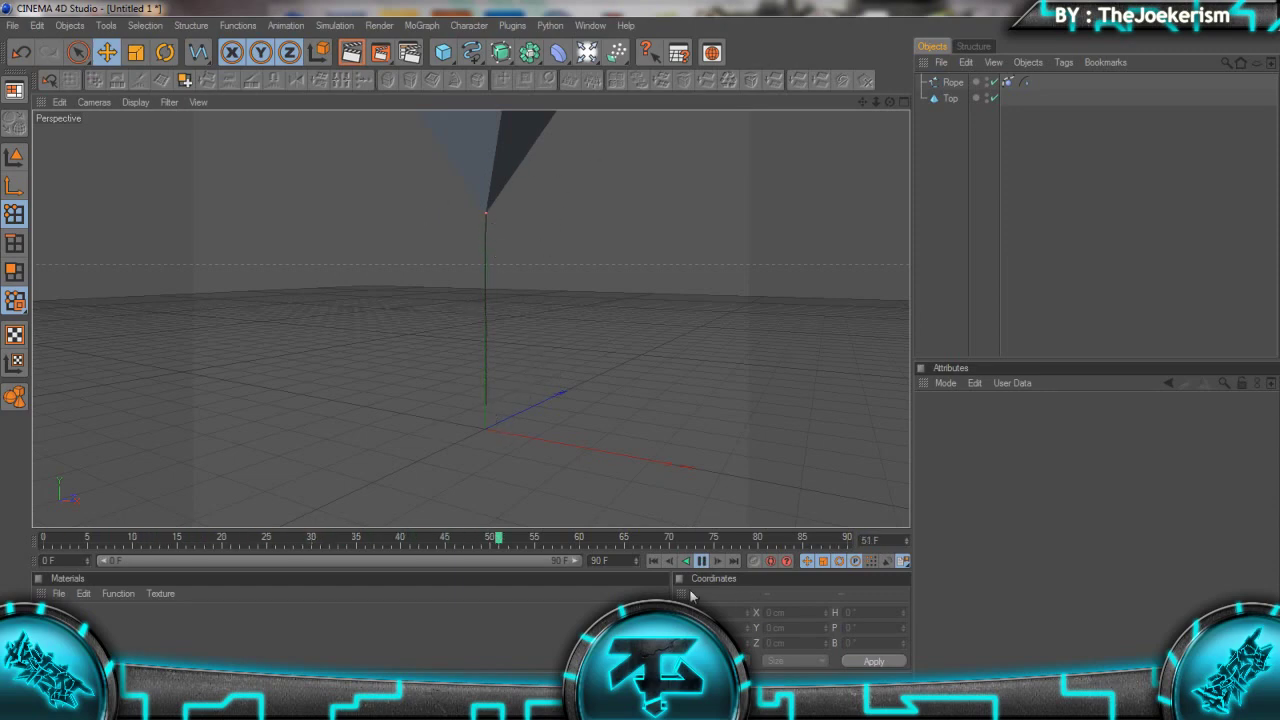
pyautogui.click(703, 560)
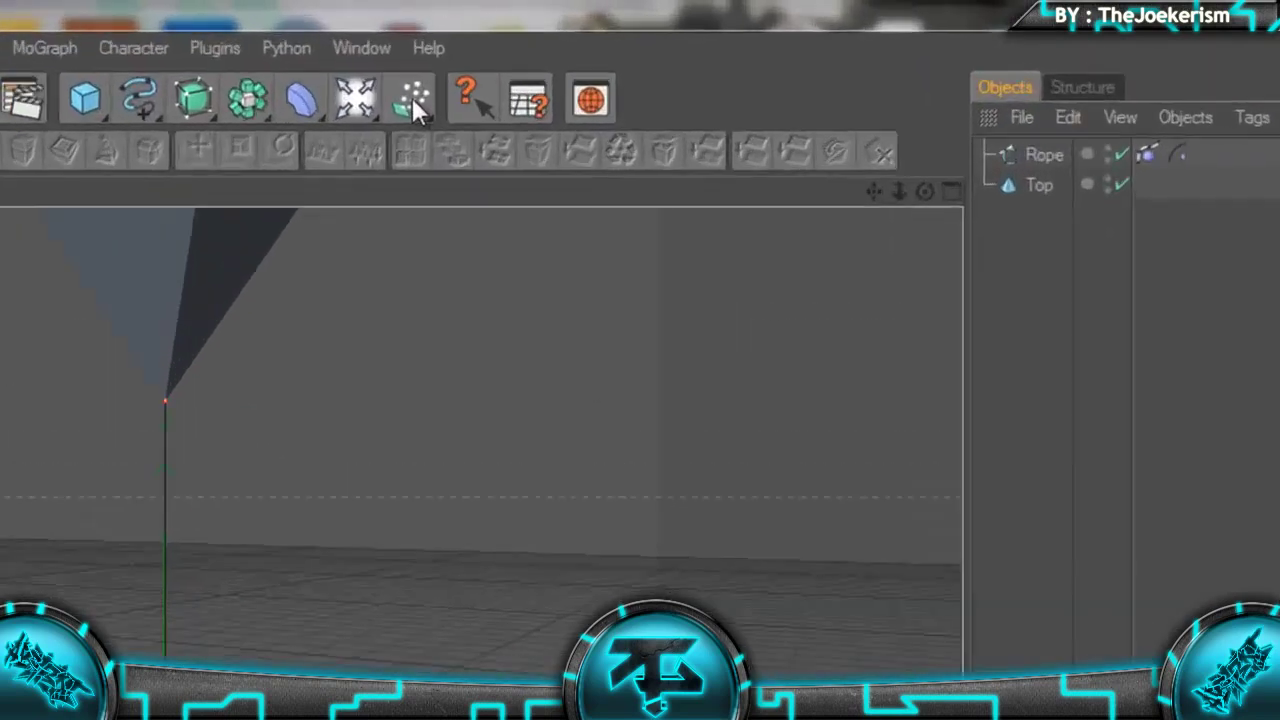
# Add a Wind object to the scene and move it away from the rope along its Z axis
pyautogui.click(617, 52)
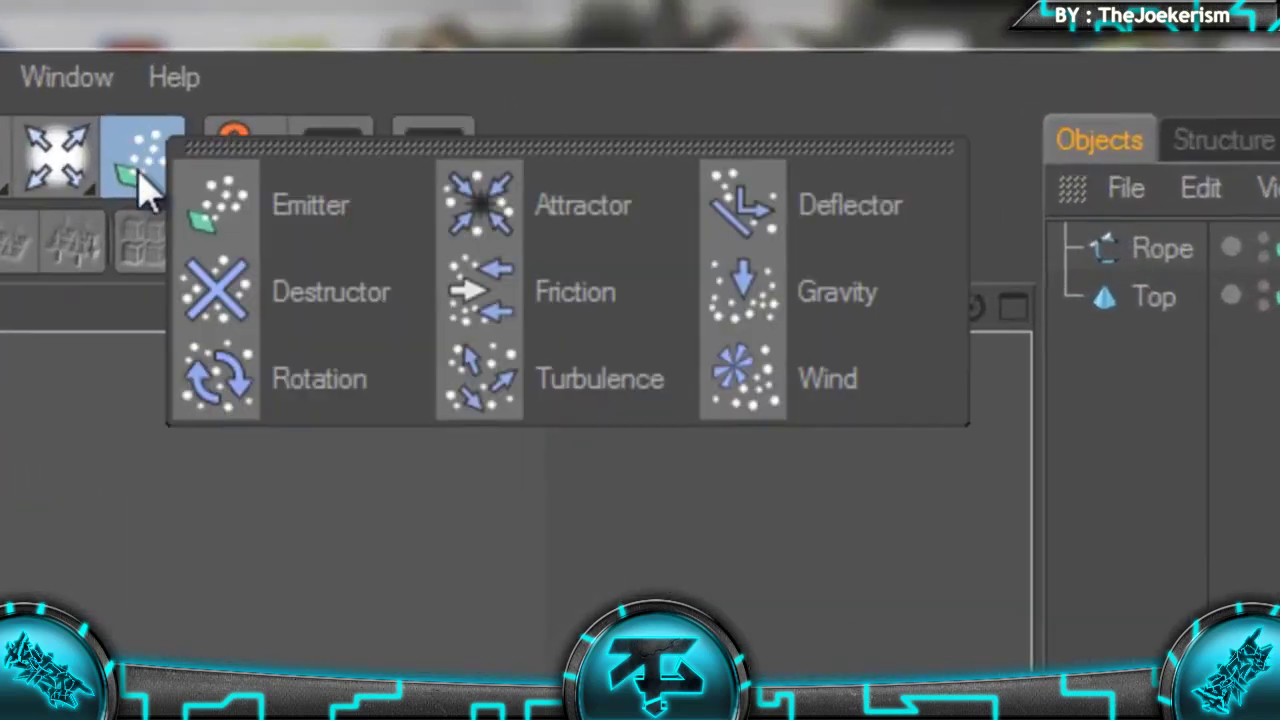
pyautogui.click(830, 382)
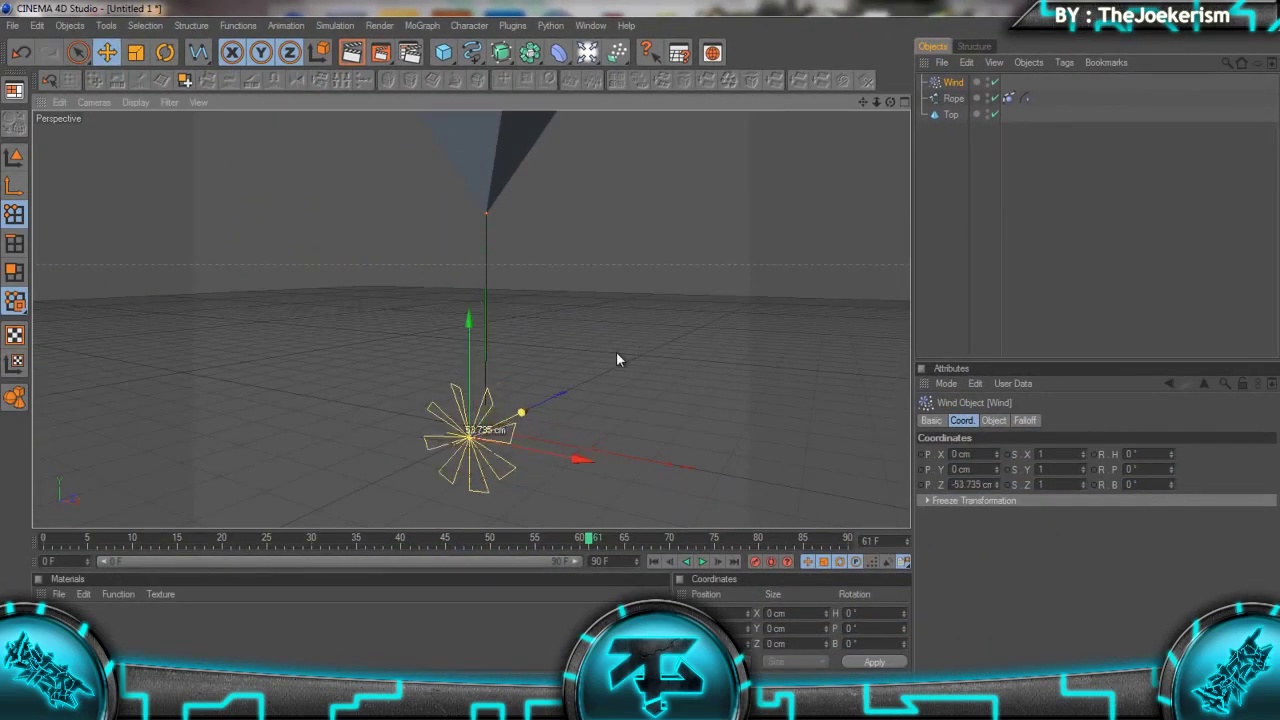
pyautogui.moveTo(616, 359); pyautogui.dragTo(655, 350)
# Set the Wind object's wind speed to 50 cm and its turbulence to 25%
pyautogui.click(994, 420)
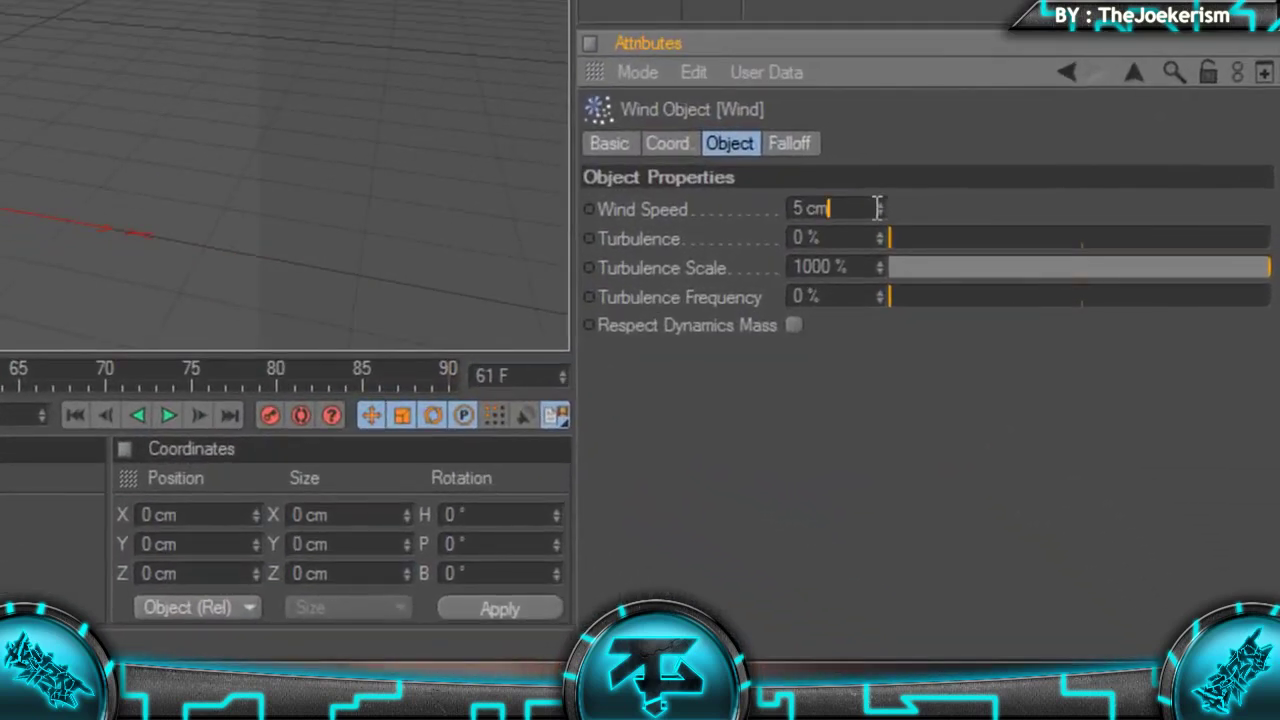
pyautogui.doubleClick(1048, 434)
pyautogui.write('5')
pyautogui.click(774, 10)
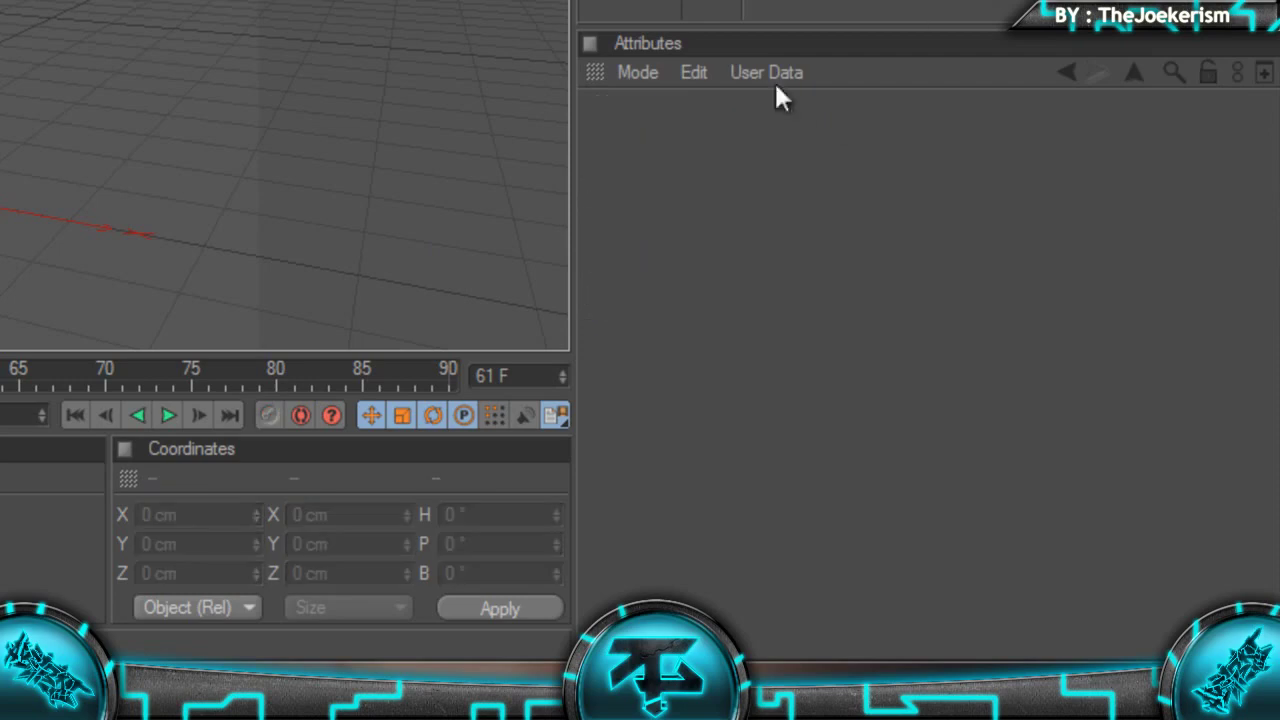
pyautogui.click(640, 3)
pyautogui.moveTo(834, 238); pyautogui.dragTo(376, 168)
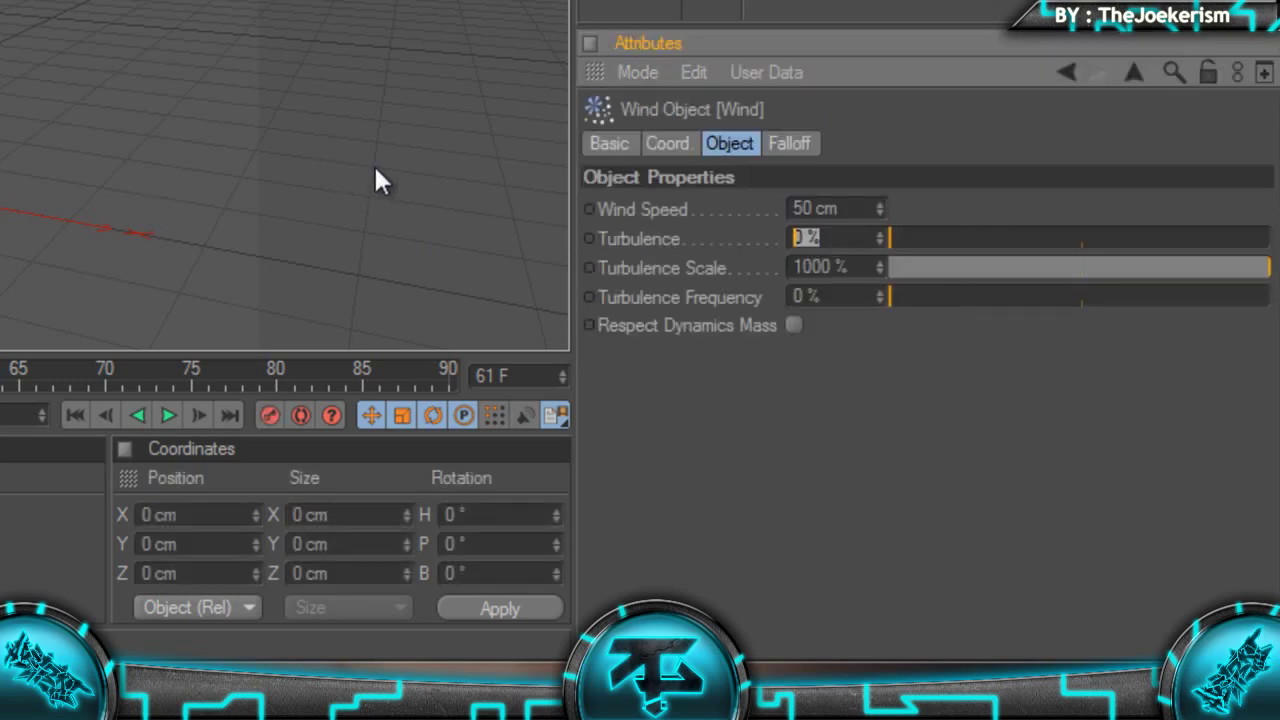
pyautogui.write('25')
pyautogui.press('Return')
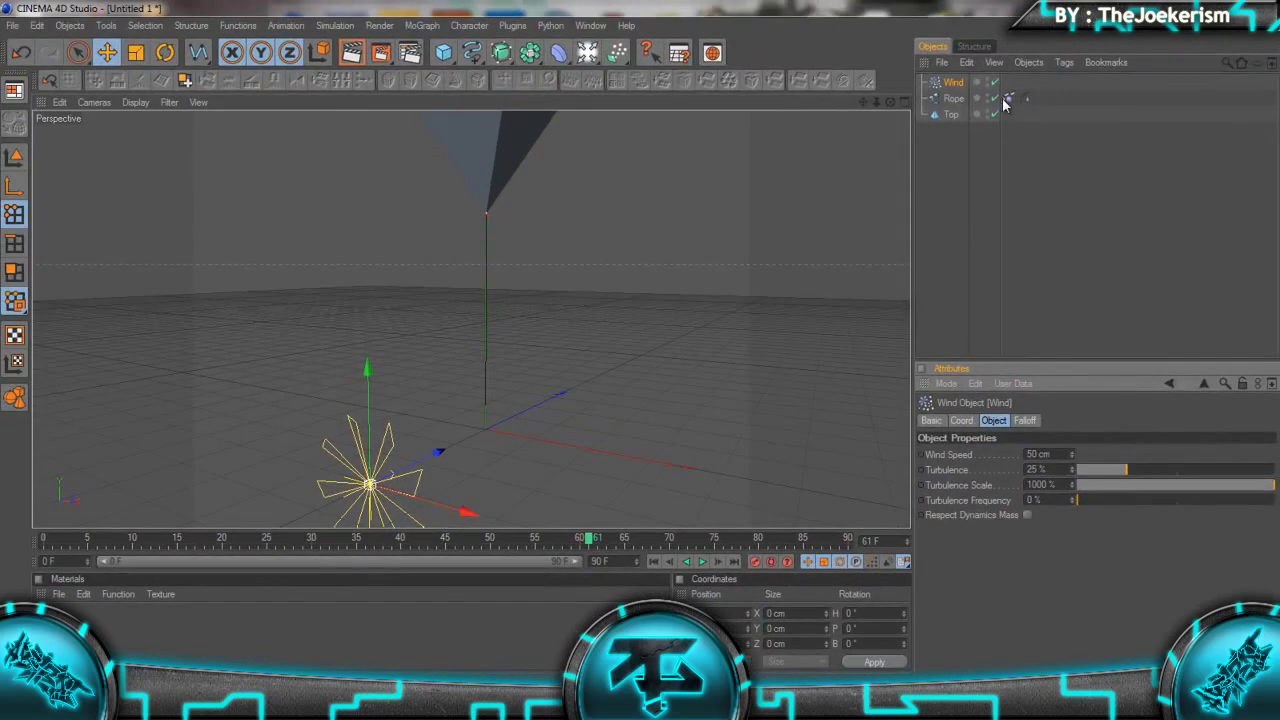
# Include the Wind object in the forces of the Rope's Spline Dynamics tag
pyautogui.click(1008, 97)
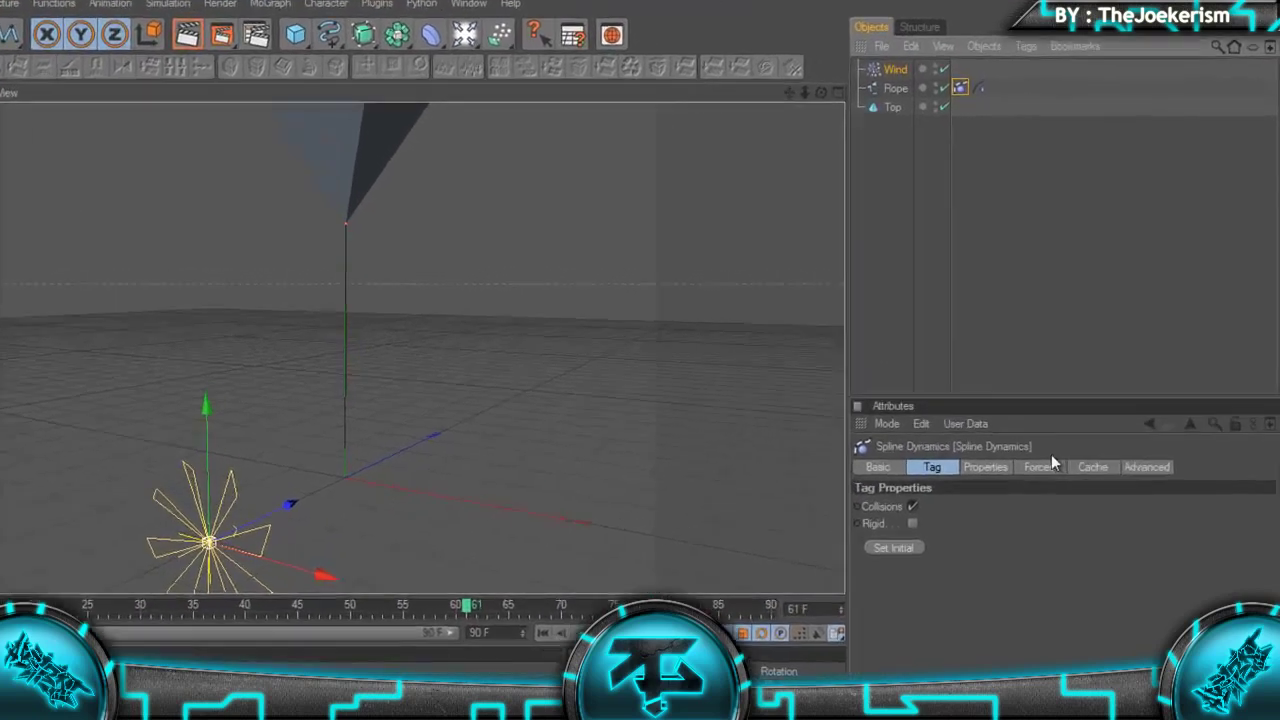
pyautogui.click(1075, 420)
pyautogui.moveTo(952, 84); pyautogui.dragTo(978, 356)
# Play the simulation from frame 0 to examine how the wind moves the rope, and return to frame 0
pyautogui.moveTo(835, 451); pyautogui.dragTo(850, 651)
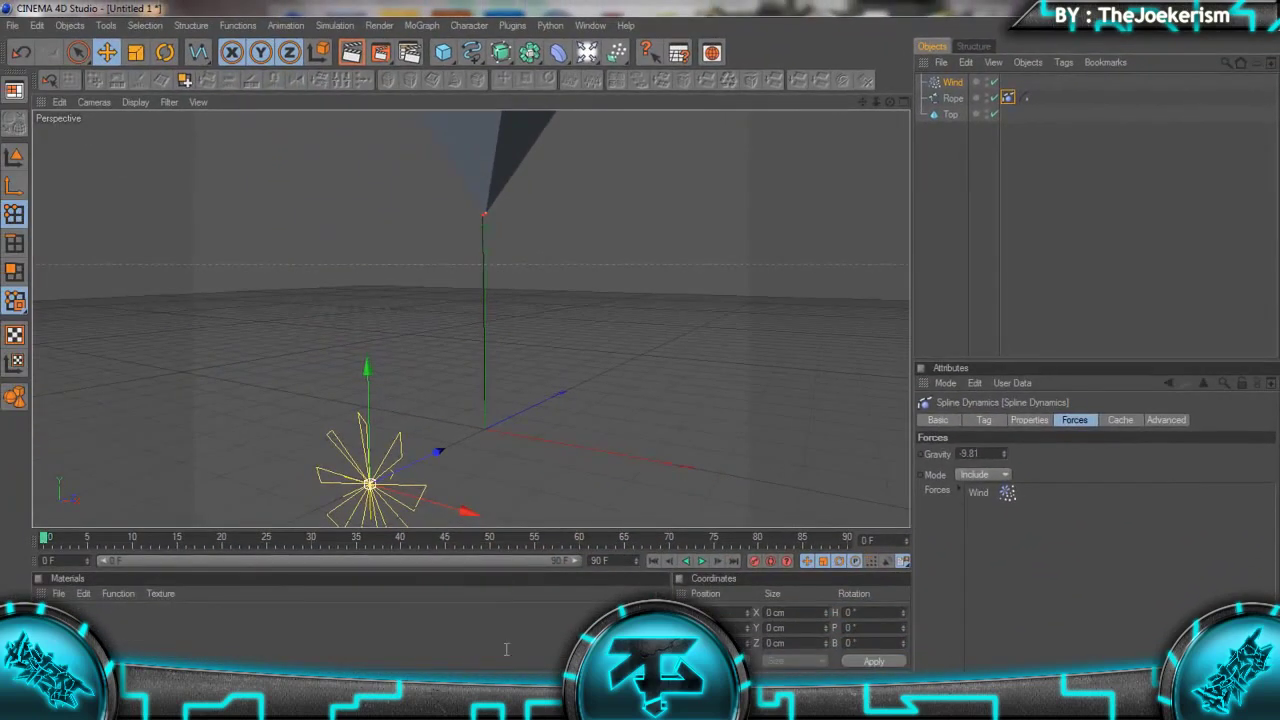
pyautogui.click(703, 561)
pyautogui.click(1110, 220)
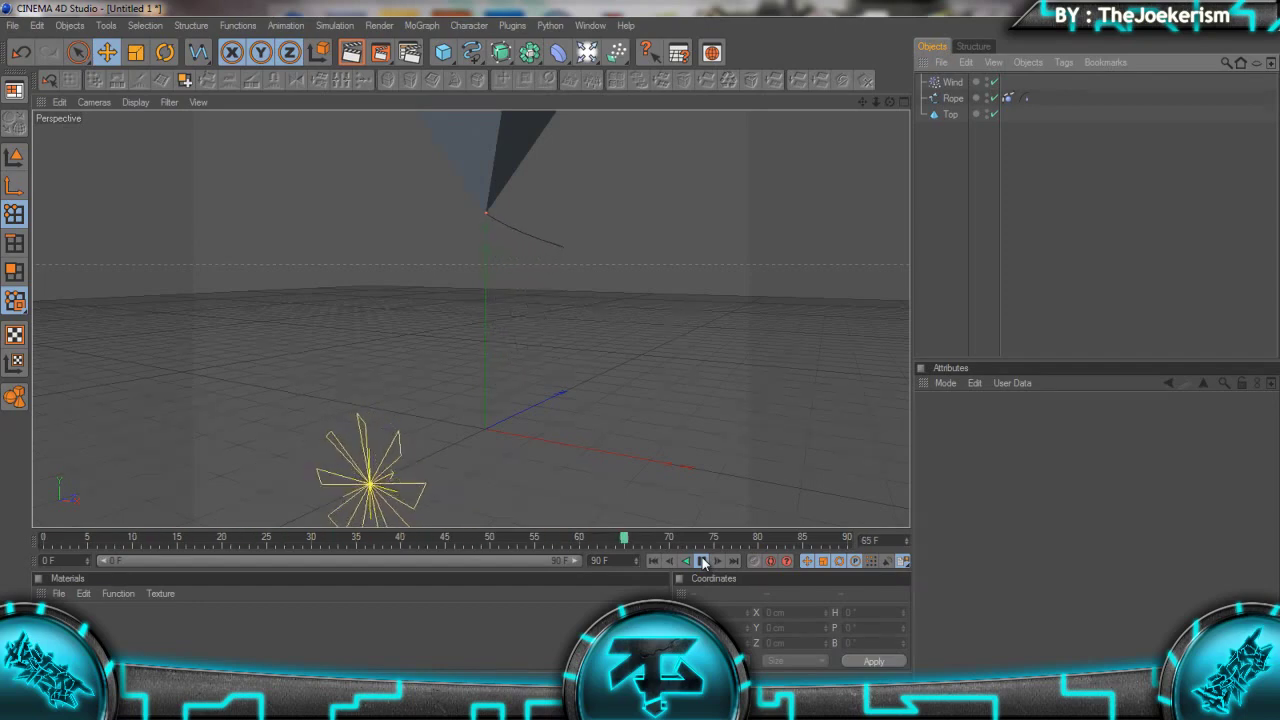
pyautogui.click(702, 562)
pyautogui.moveTo(697, 543); pyautogui.dragTo(42, 560)
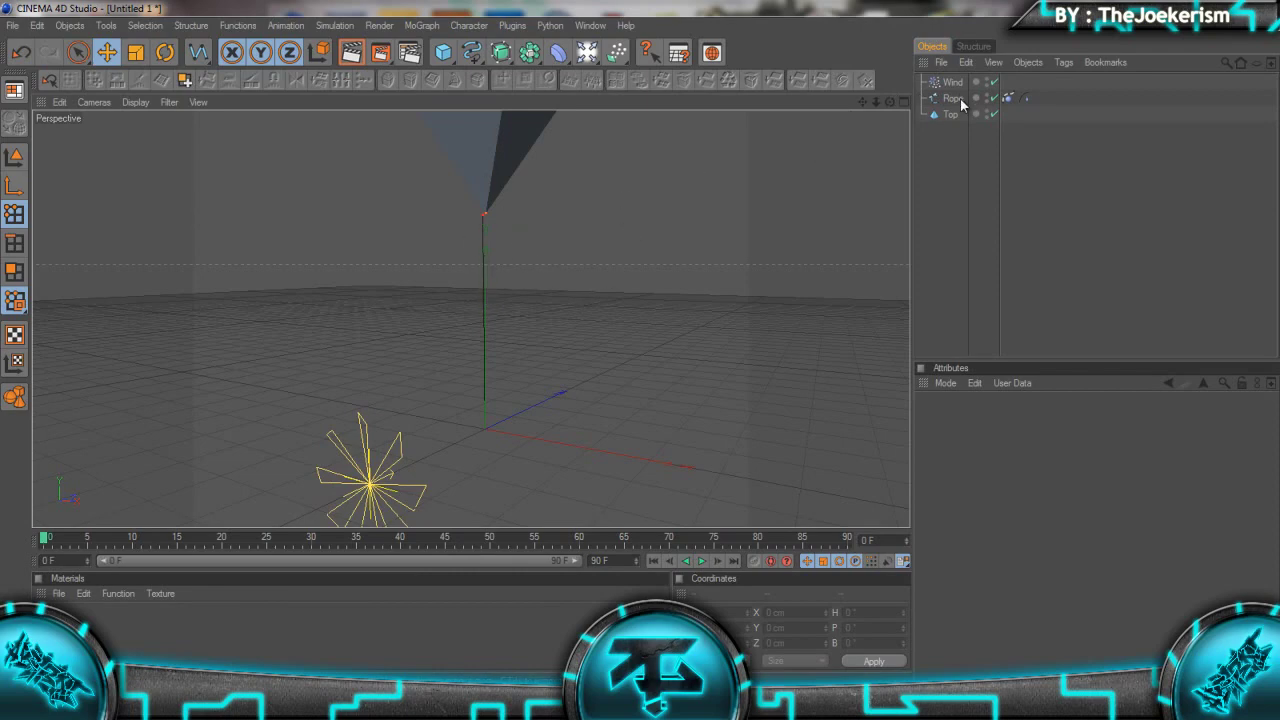
# Render the frame in the Picture Viewer to check whether the bare Rope spline is rendered
pyautogui.click(955, 99)
pyautogui.click(383, 54)
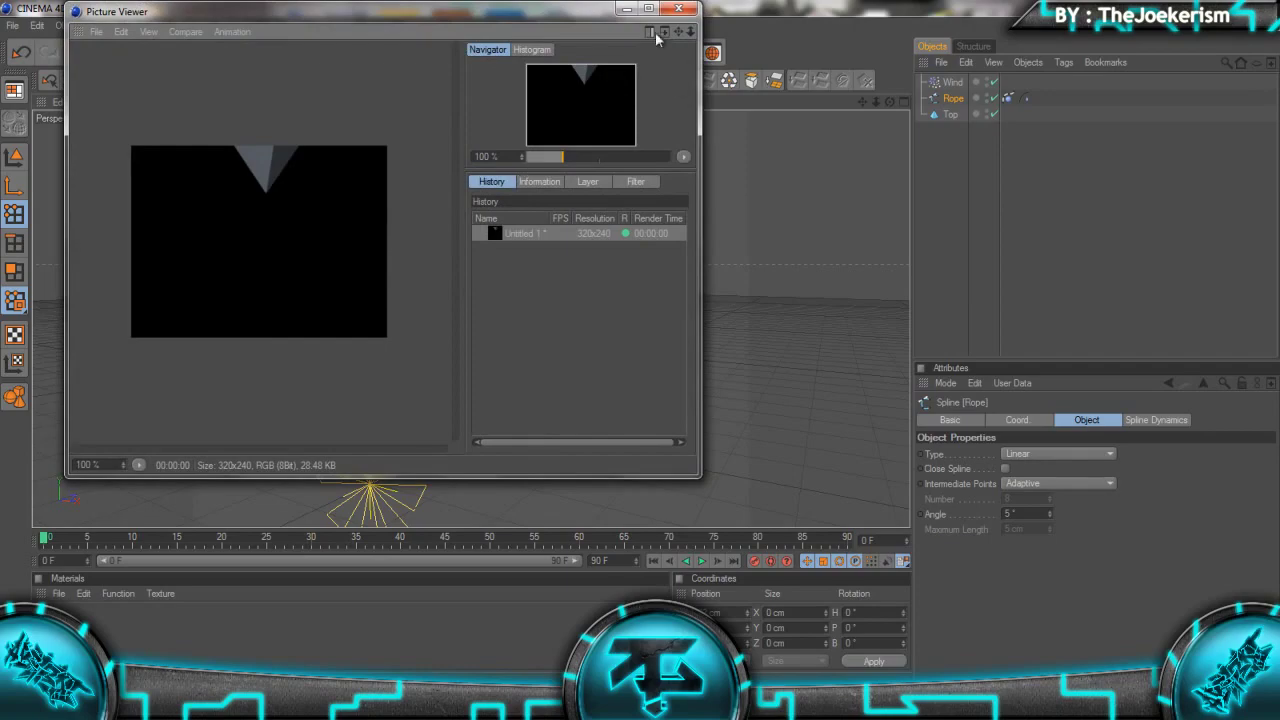
pyautogui.click(679, 9)
# Add a Sweep NURBS object and make the Rope spline its child
pyautogui.moveTo(491, 52); pyautogui.dragTo(565, 90)
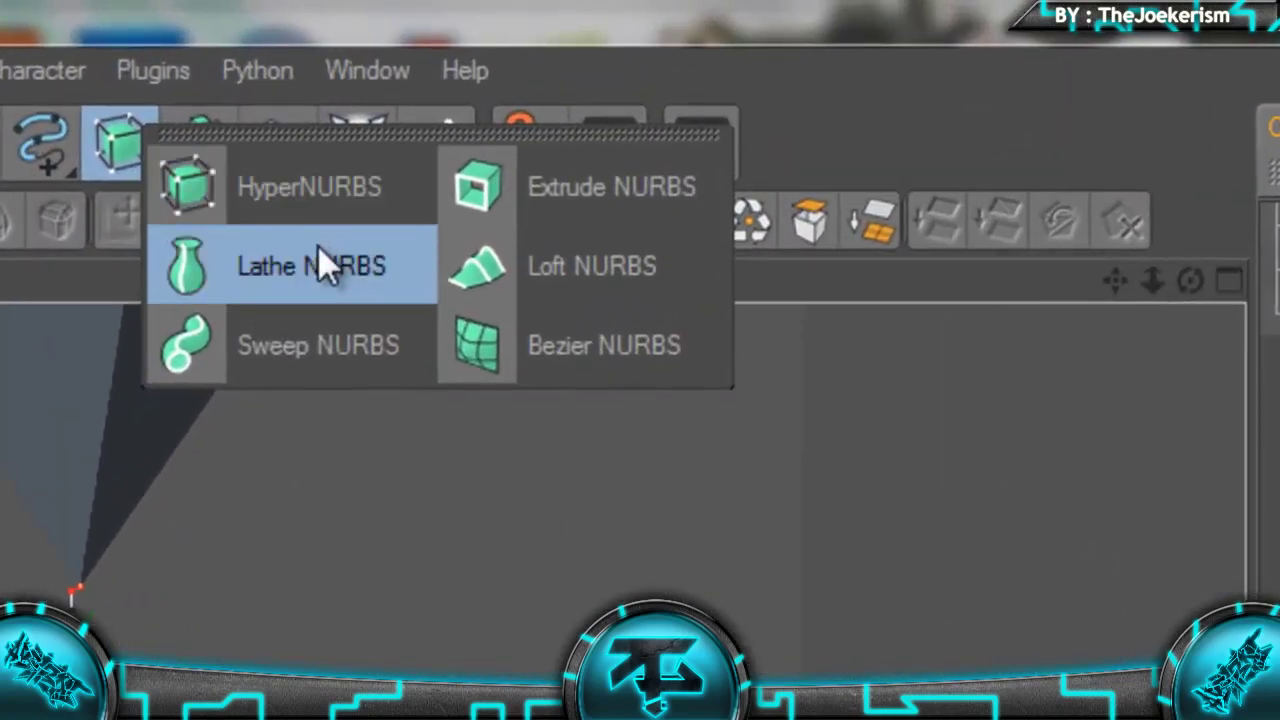
pyautogui.click(302, 351)
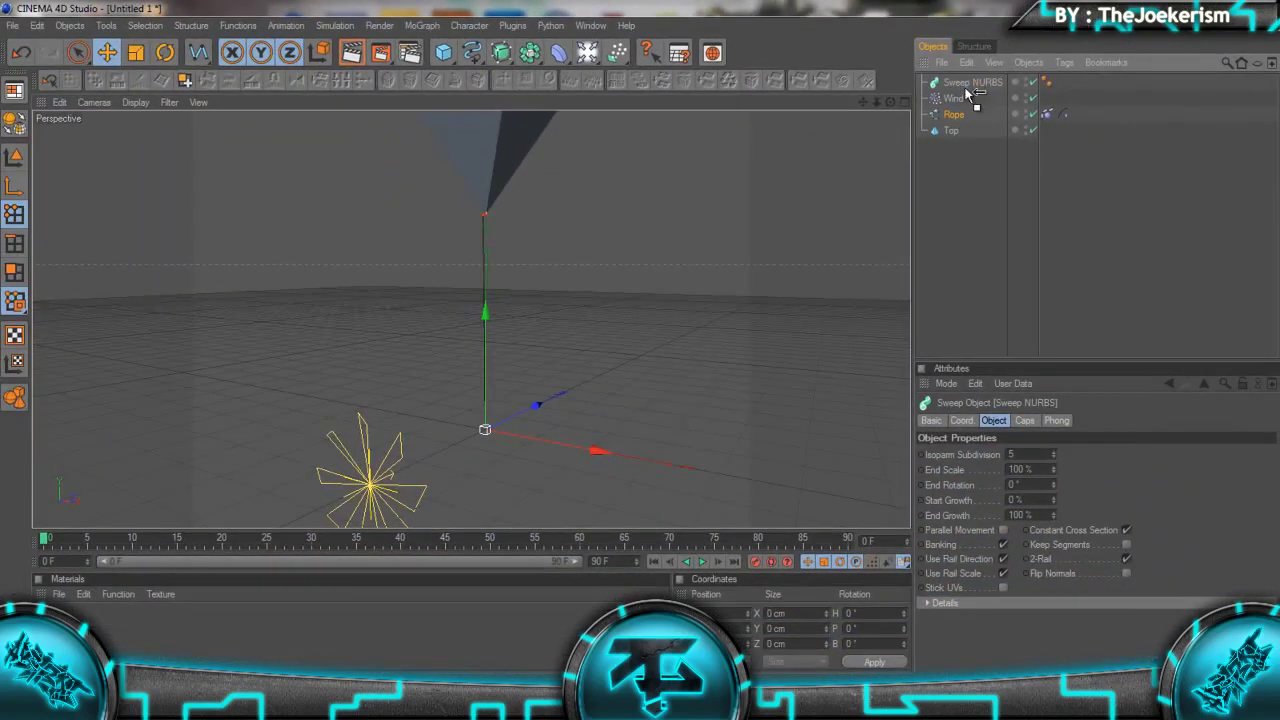
pyautogui.moveTo(966, 83); pyautogui.dragTo(966, 84)
# Add a Circle spline as the Sweep NURBS profile above the Rope and set its radius to 1 cm
pyautogui.moveTo(443, 58); pyautogui.dragTo(577, 140)
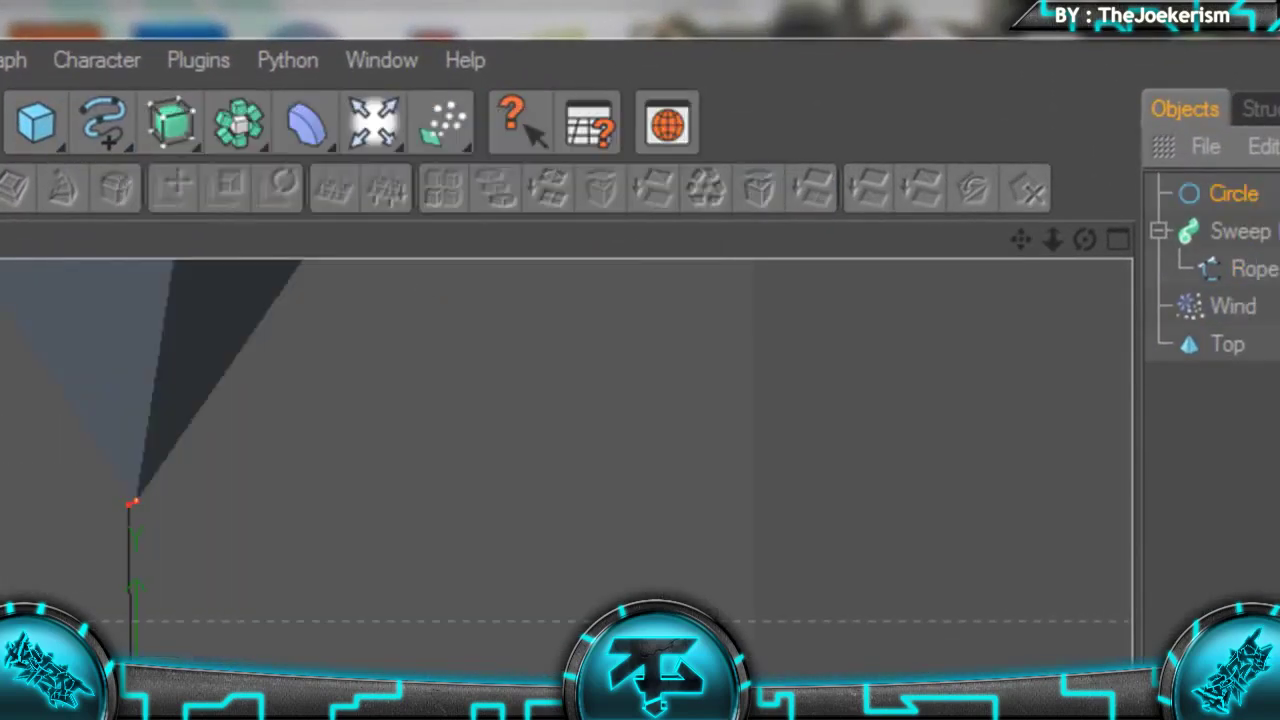
pyautogui.moveTo(1005, 99); pyautogui.dragTo(996, 128)
pyautogui.moveTo(1248, 265); pyautogui.dragTo(1250, 262)
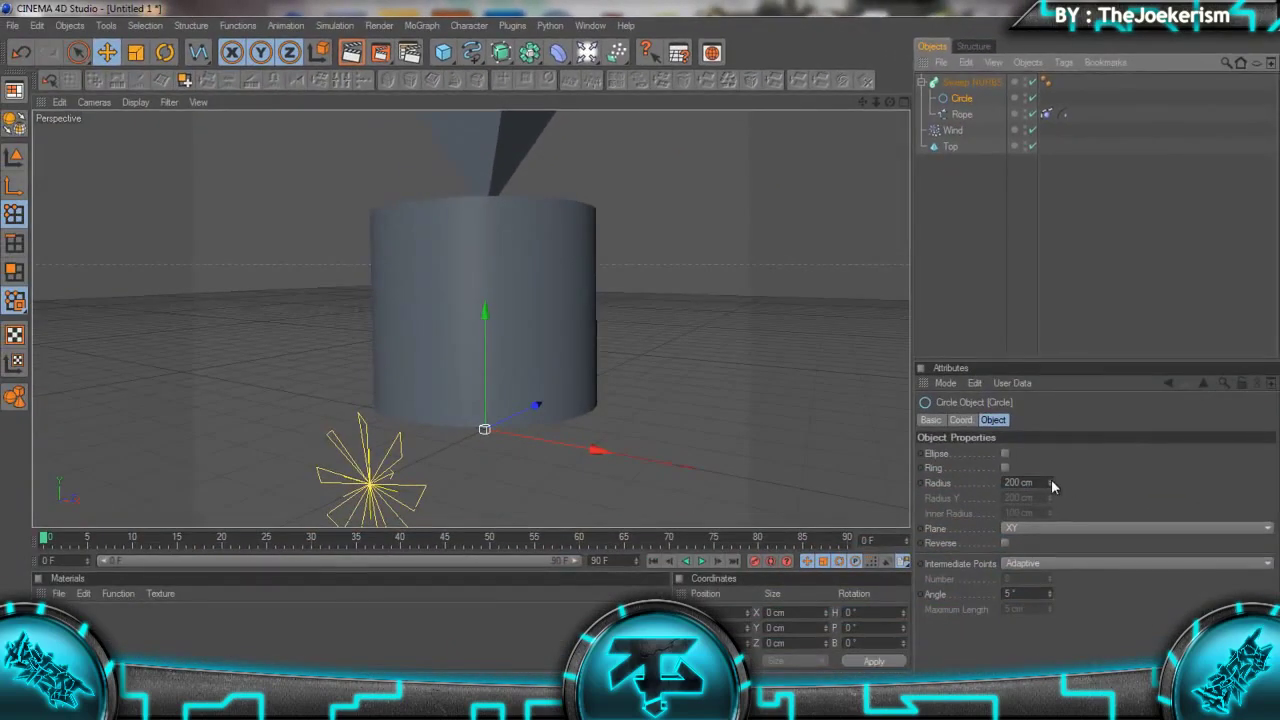
pyautogui.moveTo(1051, 479)
pyautogui.mouseDown()
pyautogui.moveTo(1046, 491)
pyautogui.moveTo(1049, 480)
pyautogui.mouseUp()
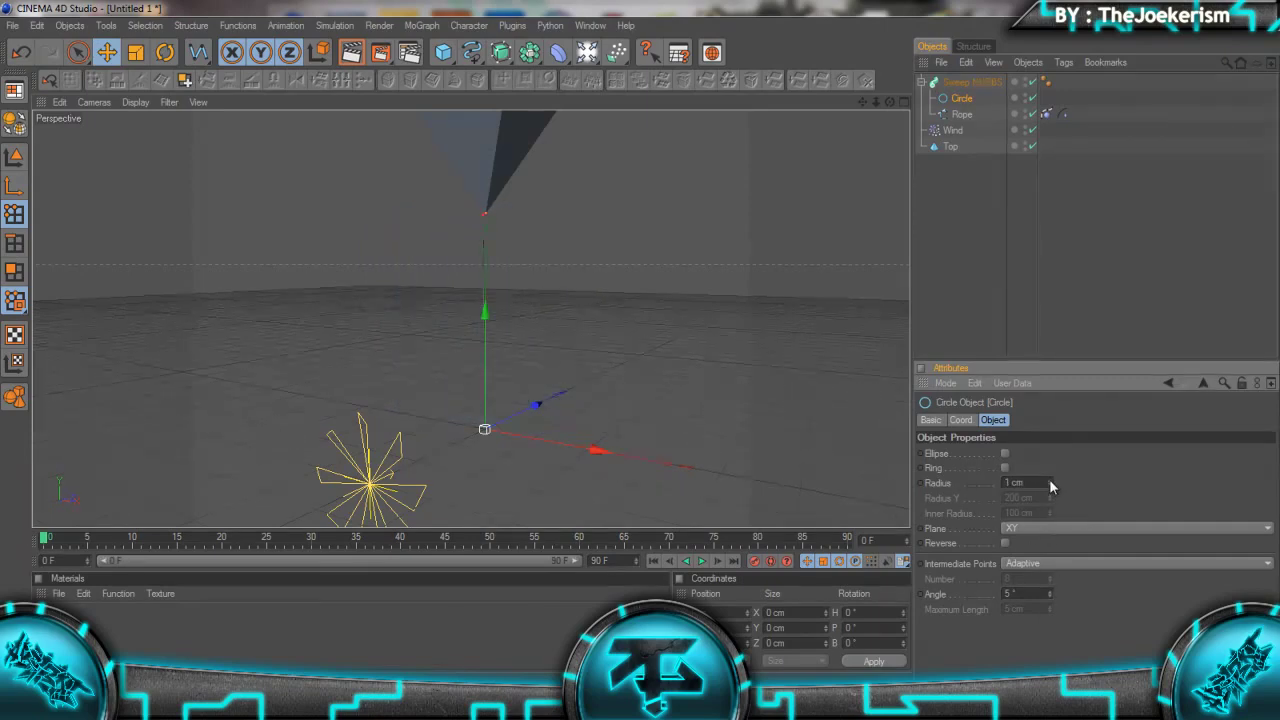
pyautogui.click(1089, 274)
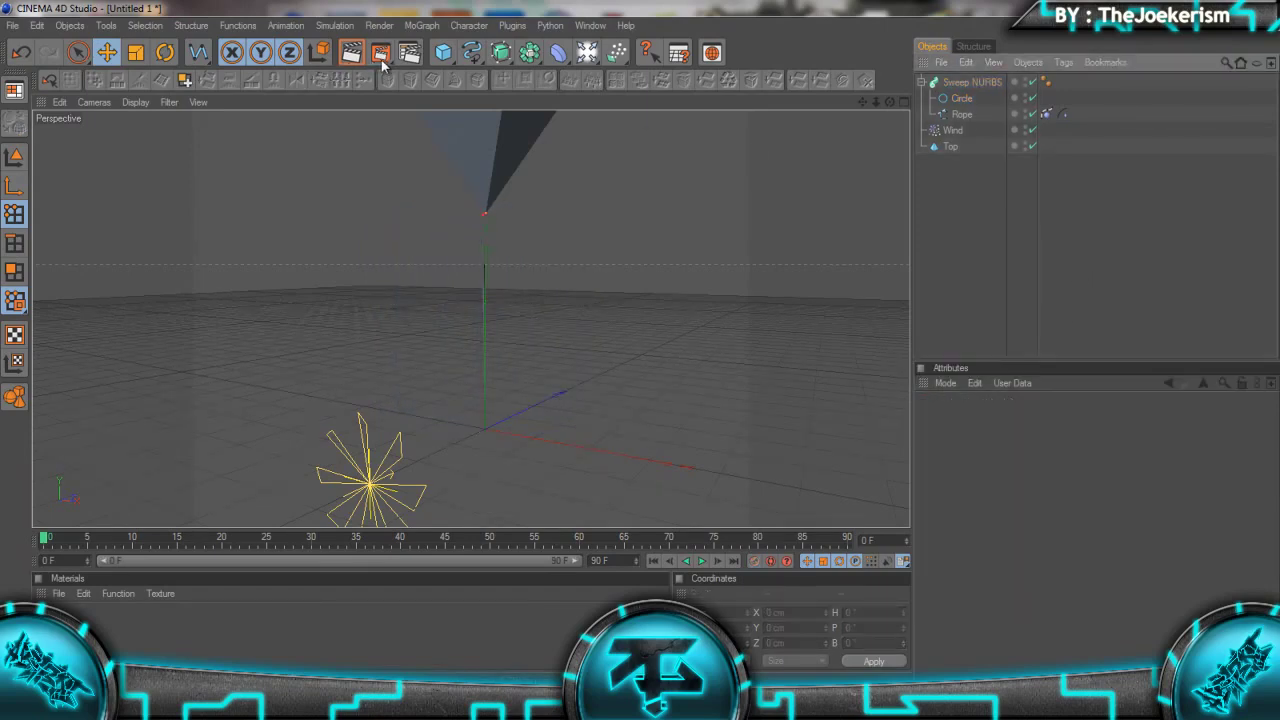
# Render the swept rope in the Picture Viewer and play the simulation to examine its motion in the wind
pyautogui.click(393, 48)
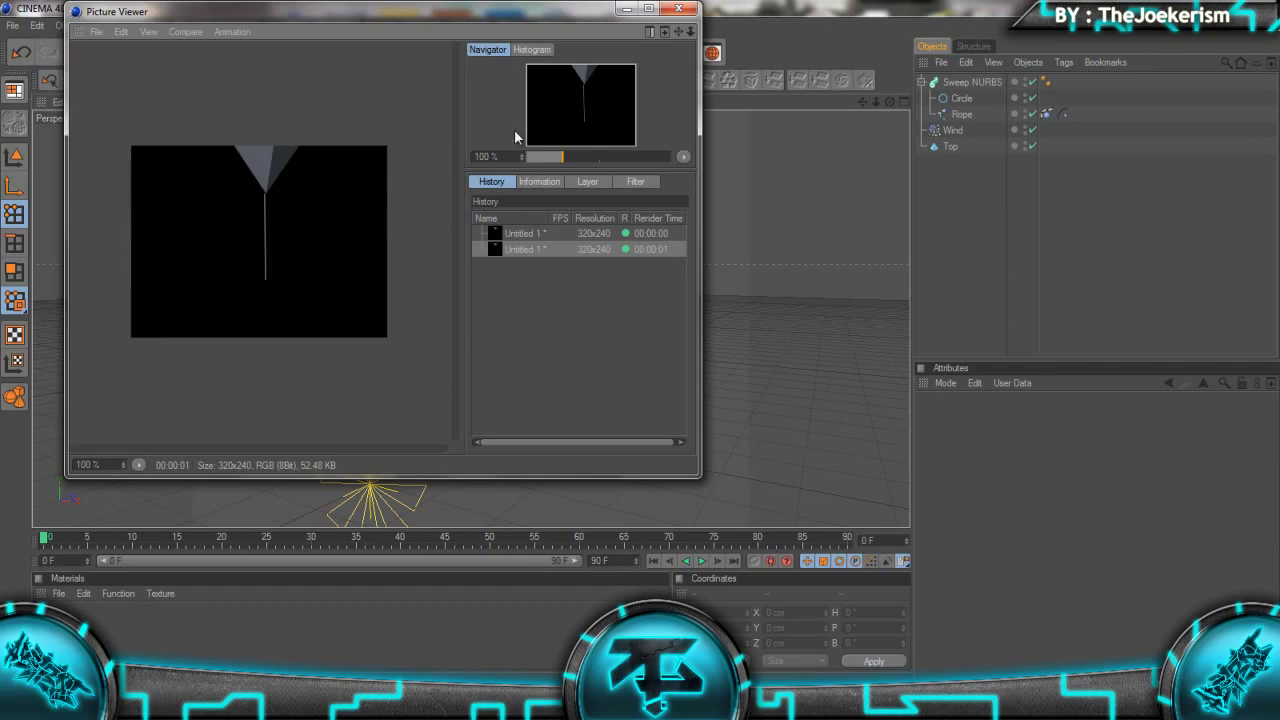
pyautogui.click(679, 9)
pyautogui.click(701, 561)
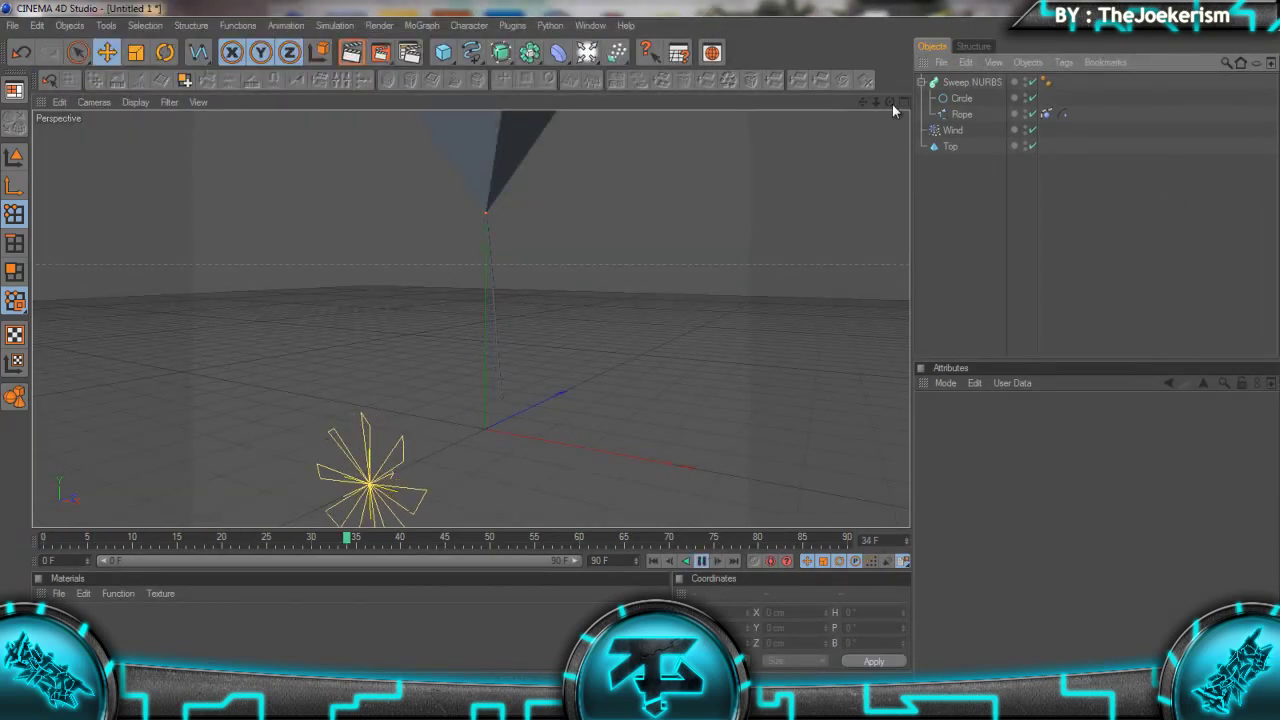
pyautogui.moveTo(890, 103); pyautogui.dragTo(638, 343)
pyautogui.click(701, 560)
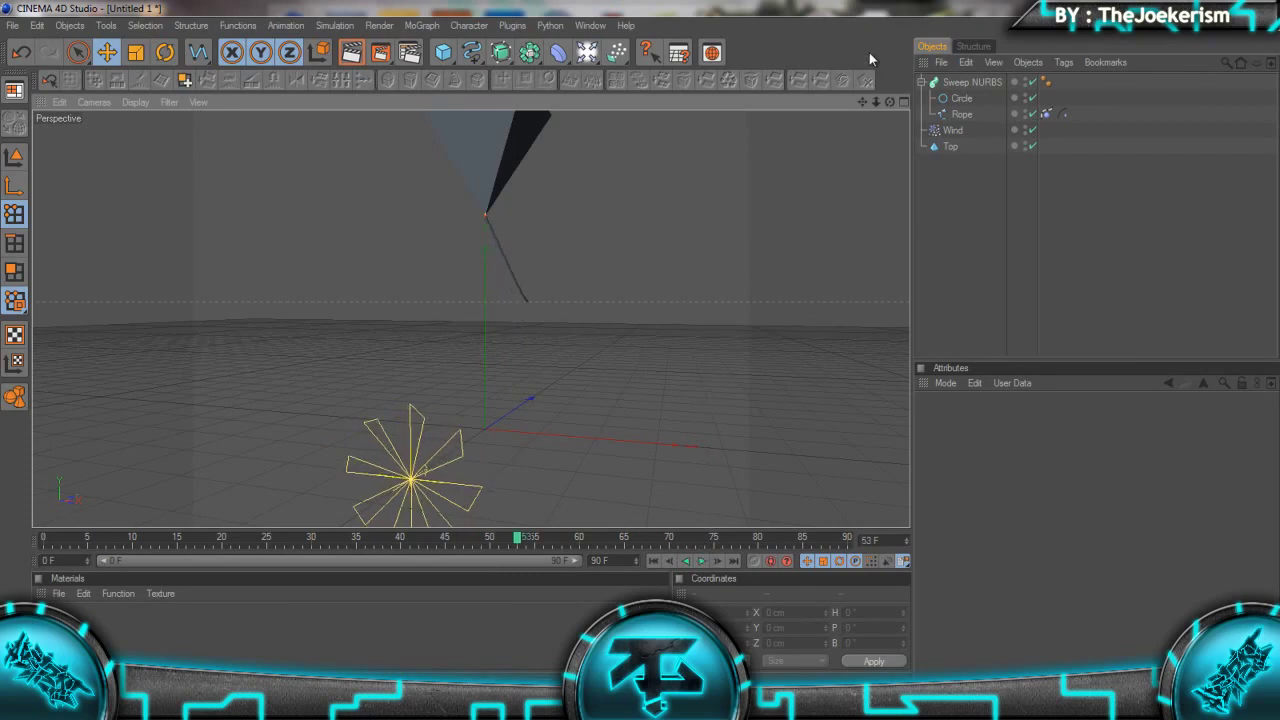
# Load HDRSky.c4d from the GreyscalegorillaLightKitPro1 preset library into the scene
pyautogui.click(713, 52)
pyautogui.click(596, 80)
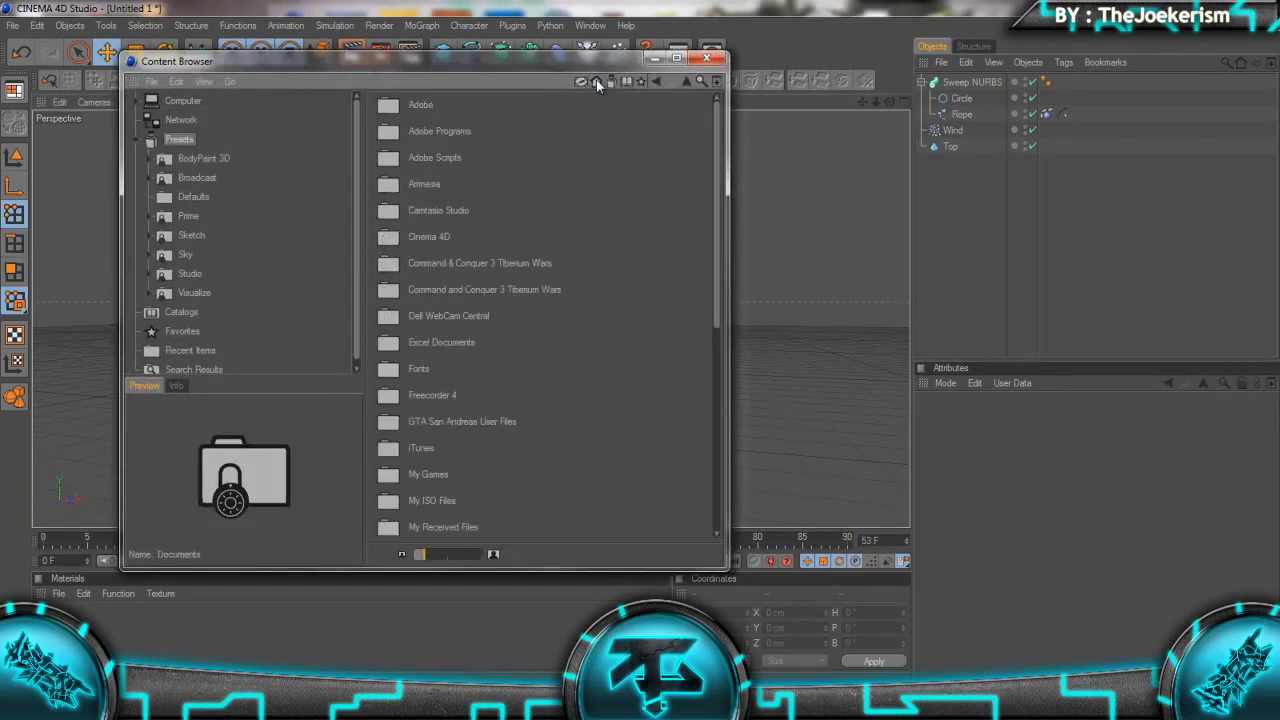
pyautogui.scroll(-3, 437, 214)
pyautogui.doubleClick(446, 227)
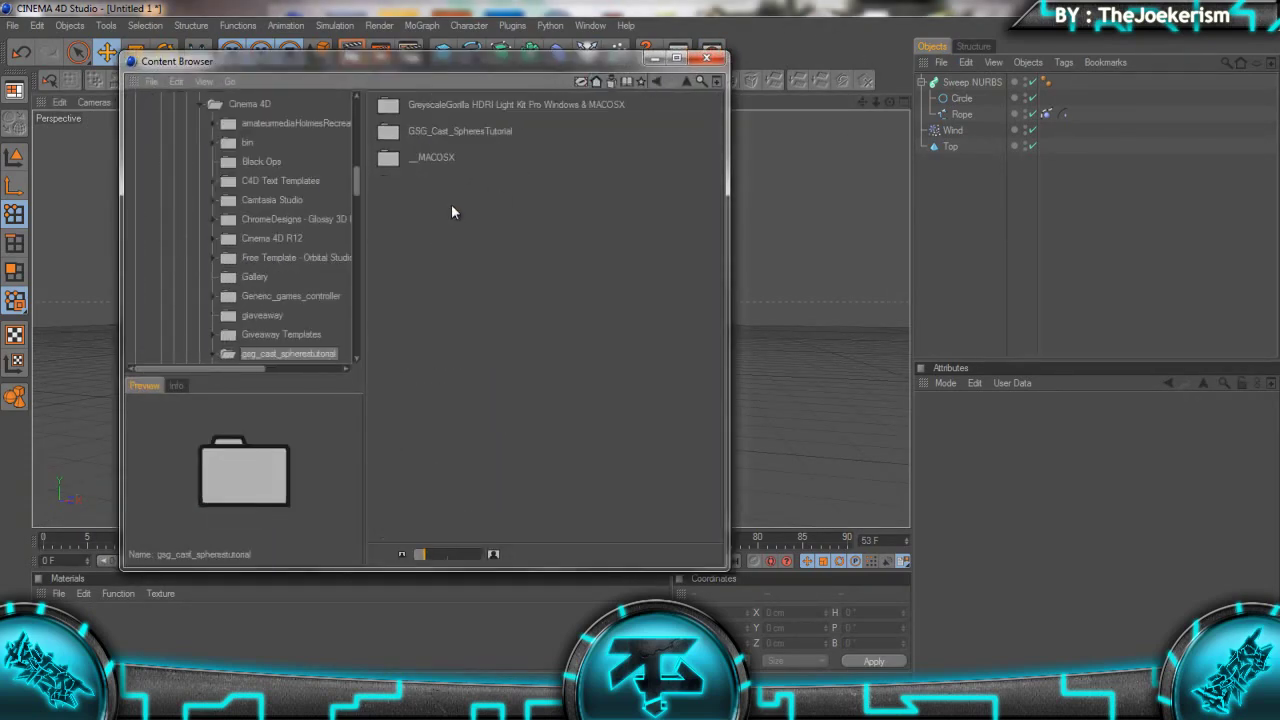
pyautogui.doubleClick(447, 105)
pyautogui.doubleClick(446, 106)
pyautogui.doubleClick(455, 208)
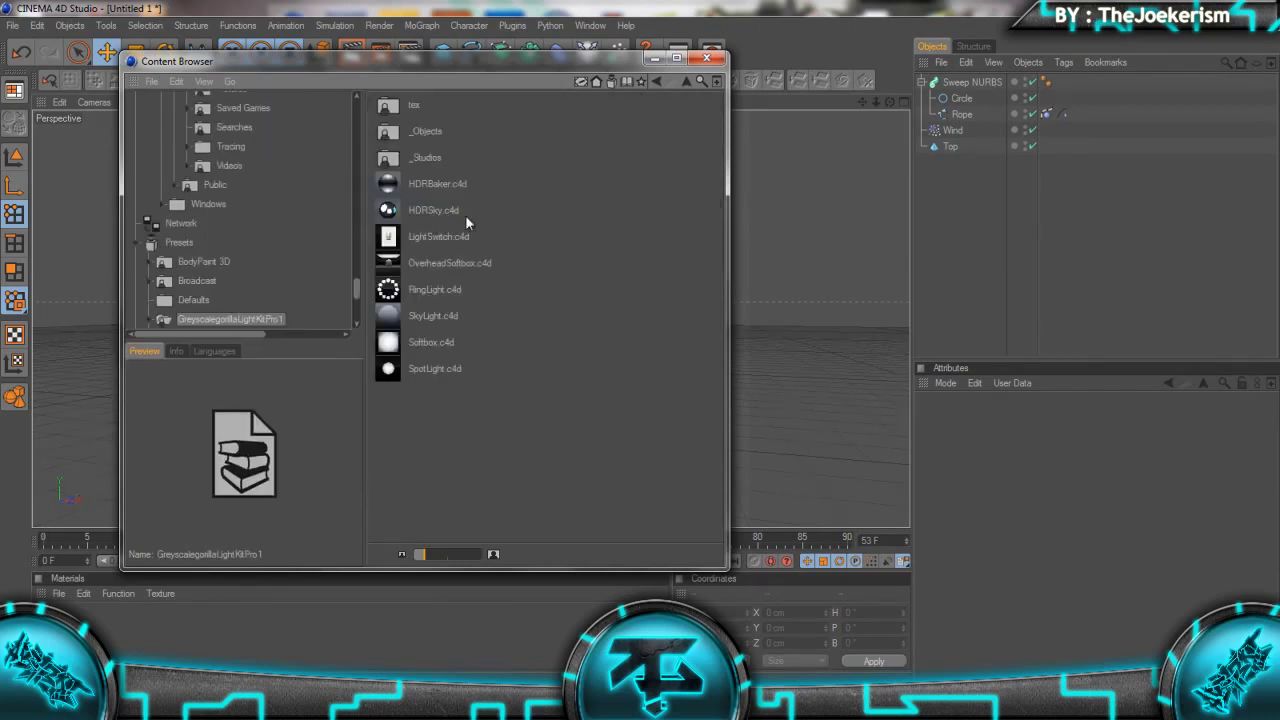
pyautogui.click(432, 188)
pyautogui.doubleClick(433, 210)
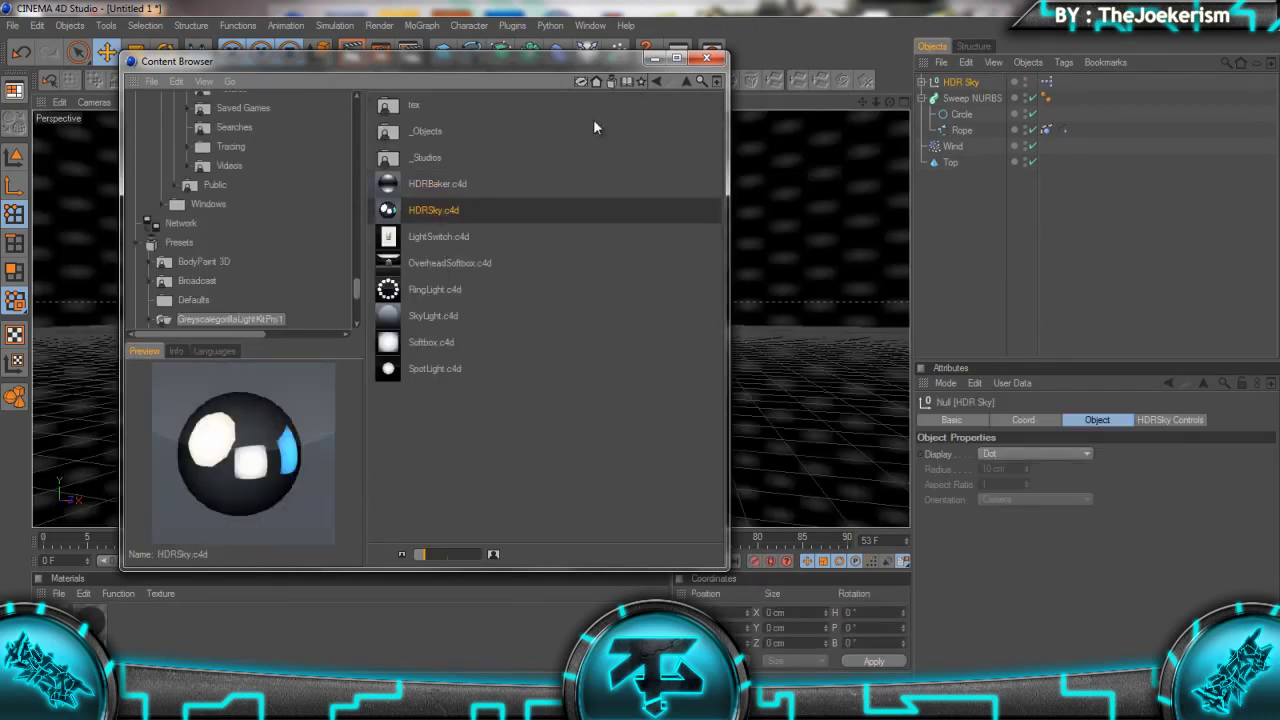
pyautogui.click(706, 58)
# Assign windowStudio.hdr as the HDR Sky's HDR file
pyautogui.click(1152, 420)
pyautogui.click(1262, 466)
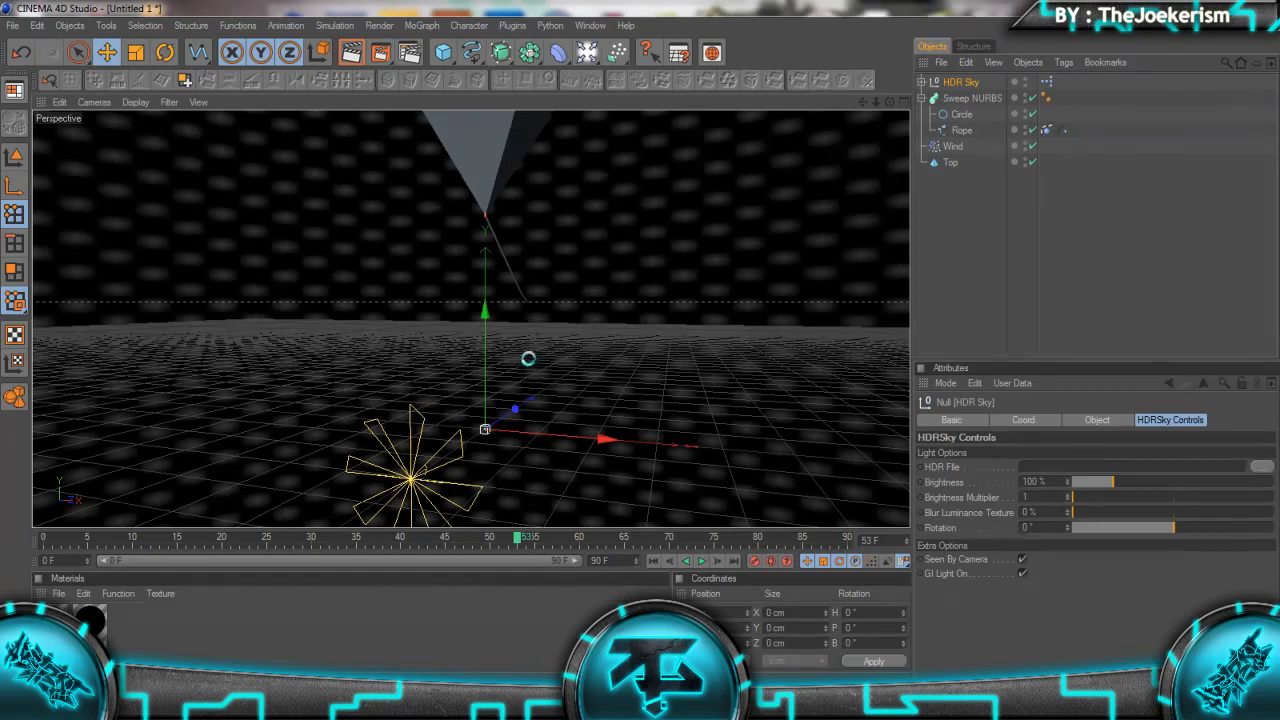
pyautogui.scroll(-8, 225, 290)
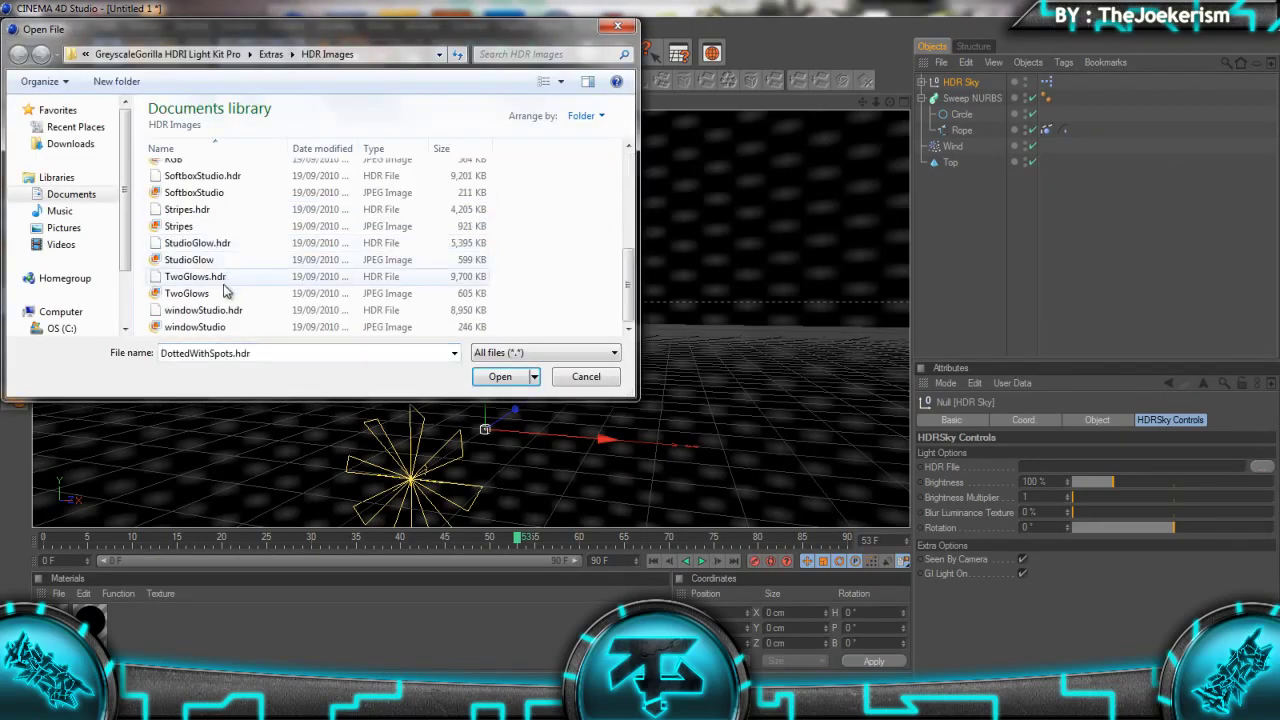
pyautogui.doubleClick(210, 310)
pyautogui.click(1003, 217)
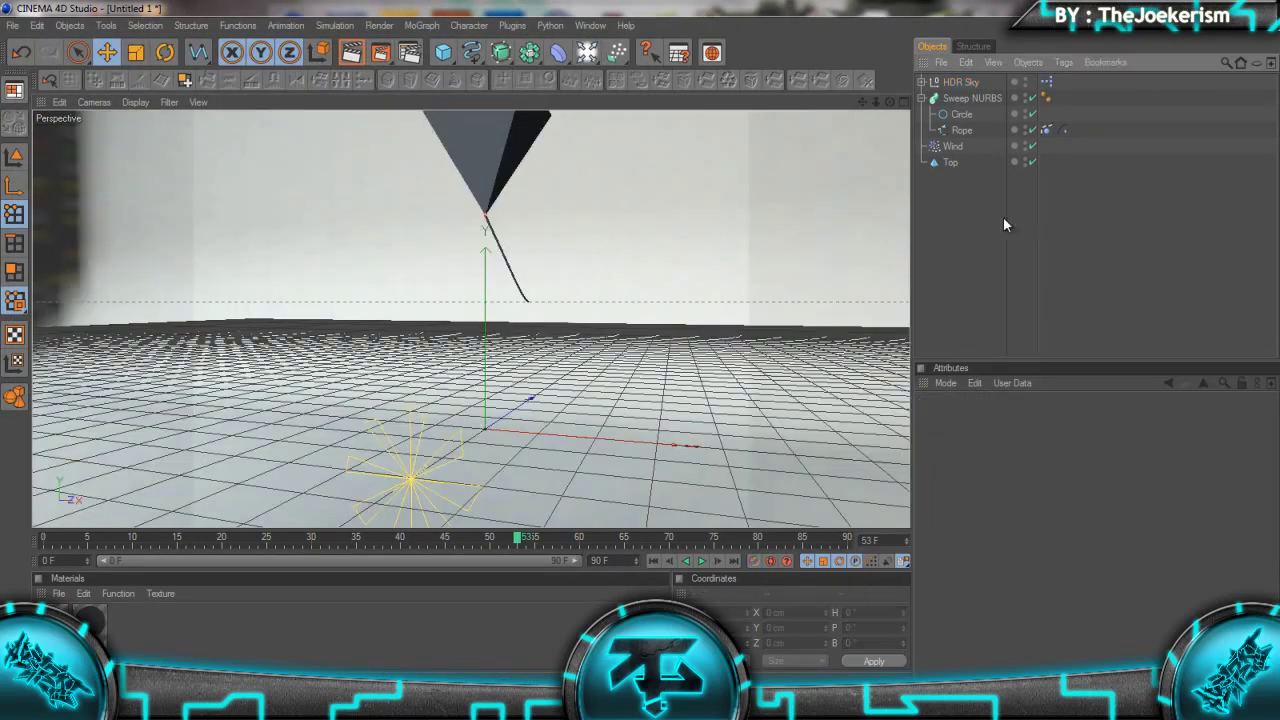
# Orbit to another side of the scene and add the Ambient Occlusion effect to the render settings
pyautogui.moveTo(887, 101); pyautogui.dragTo(649, 344)
pyautogui.click(409, 52)
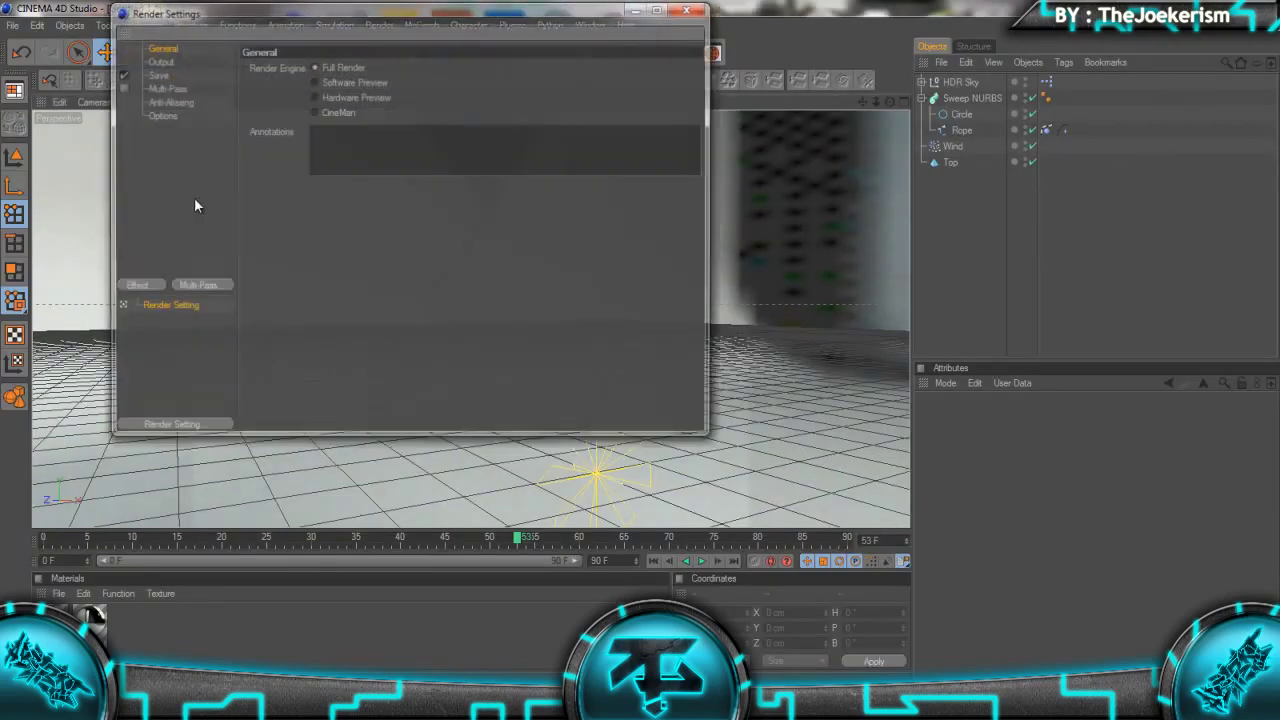
pyautogui.click(138, 285)
pyautogui.click(205, 379)
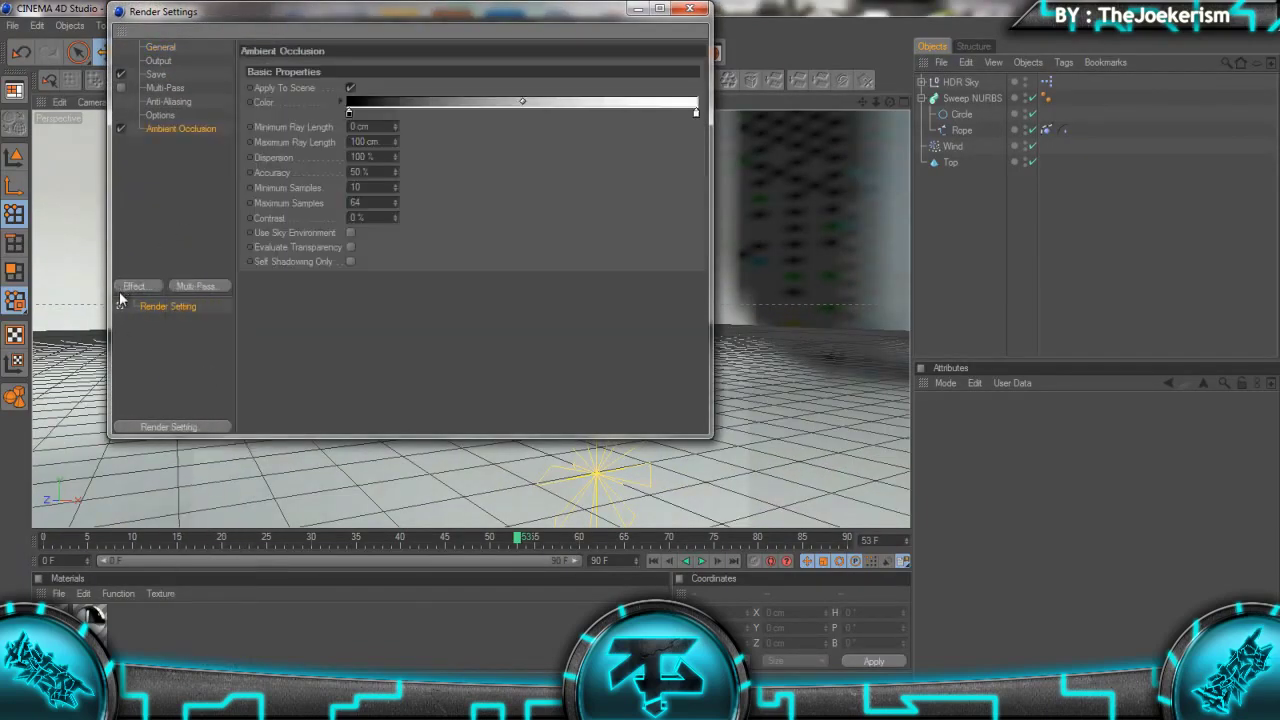
# Add the Global Illumination effect to the render settings and set its irradiance cache Stochastic Samples to Low
pyautogui.click(133, 285)
pyautogui.click(200, 471)
pyautogui.click(369, 70)
pyautogui.click(390, 101)
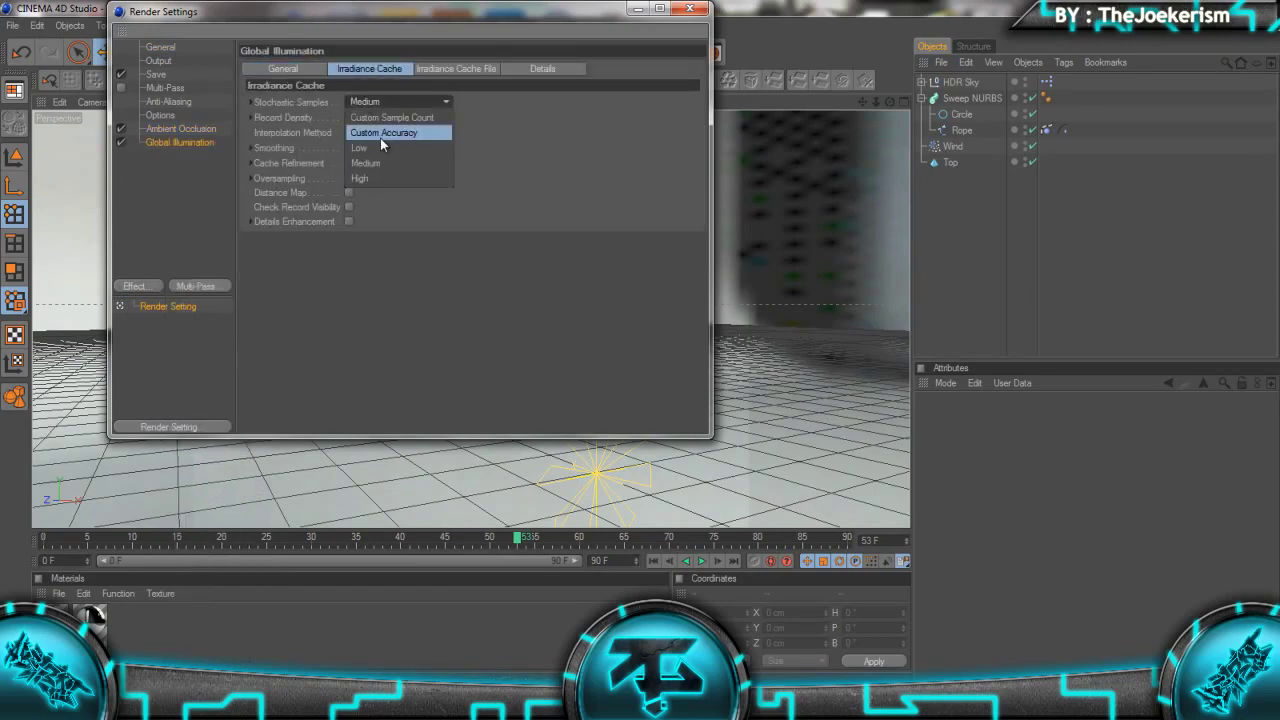
pyautogui.click(375, 148)
# Set the irradiance cache's Record Density to Low, and both Smoothing and Oversampling to Minimal
pyautogui.click(380, 117)
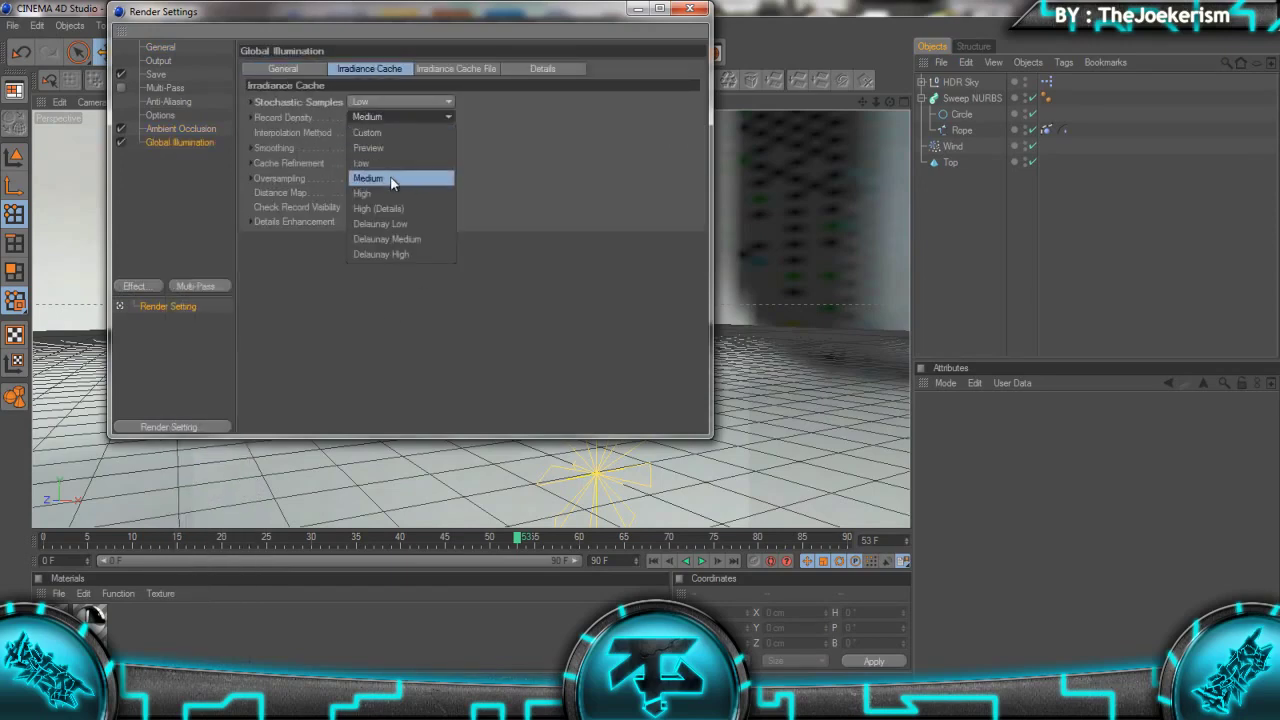
pyautogui.click(392, 180)
pyautogui.click(376, 117)
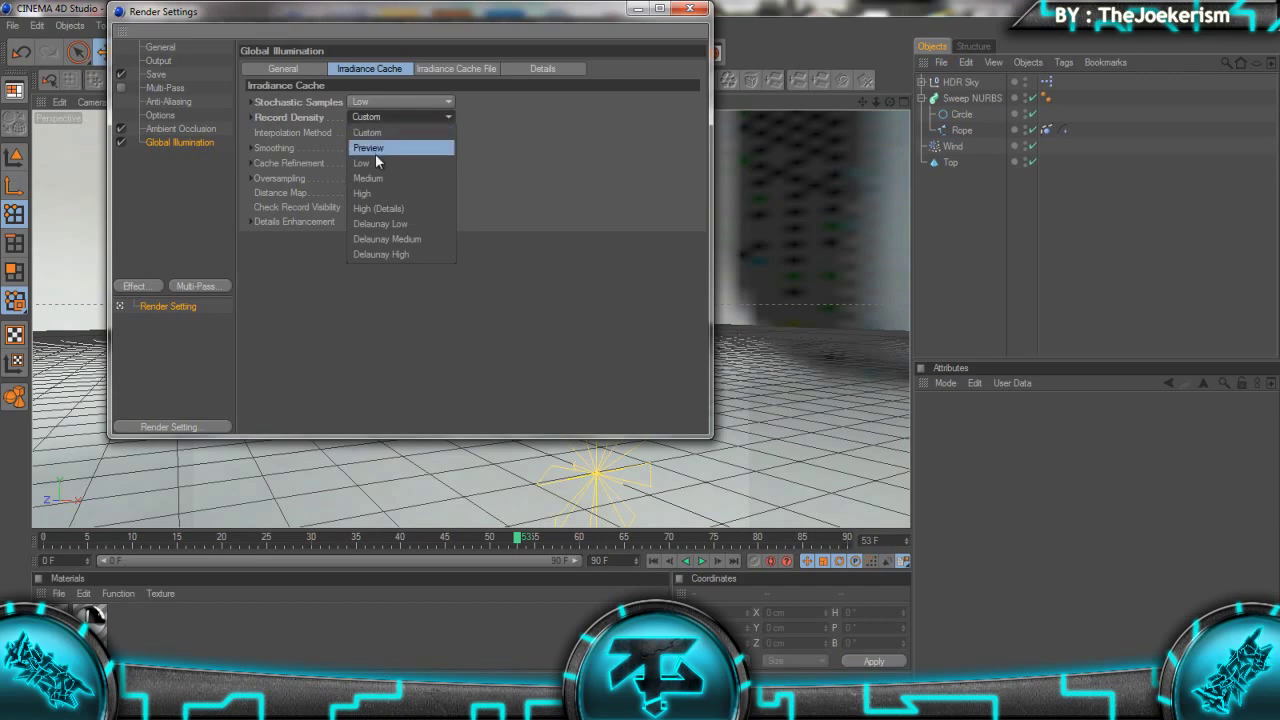
pyautogui.click(377, 153)
pyautogui.click(386, 148)
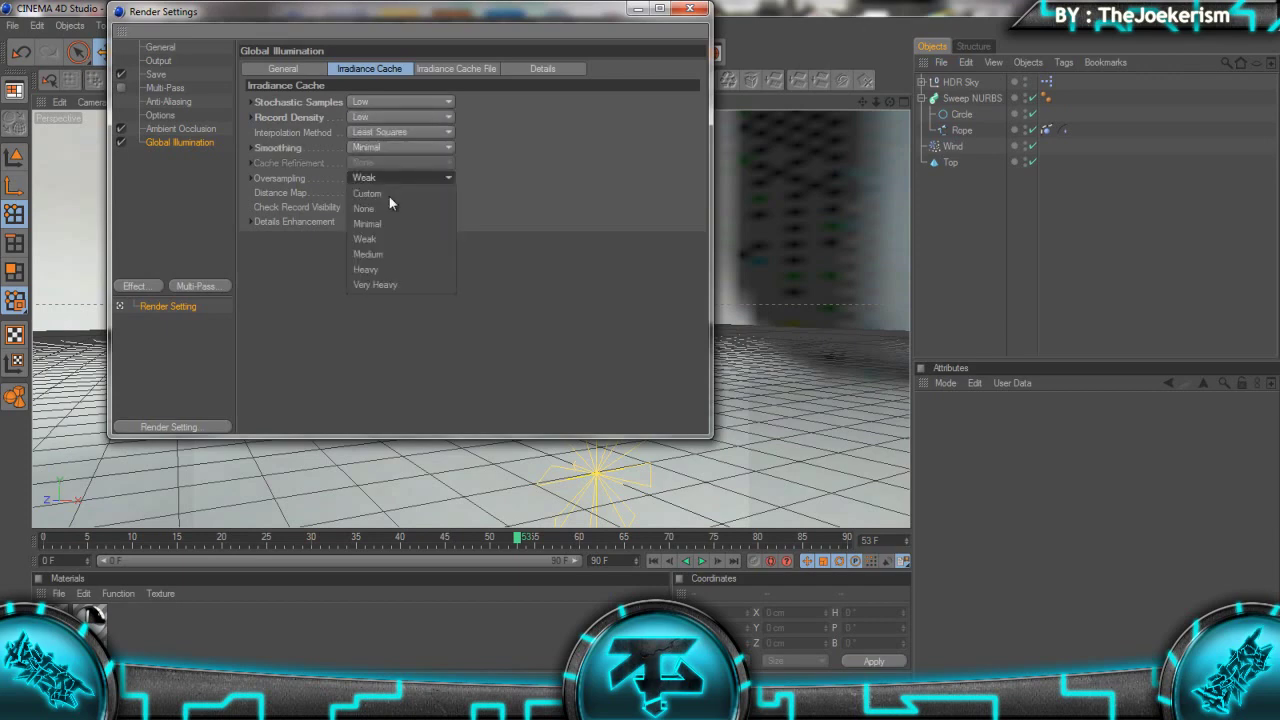
pyautogui.click(385, 222)
pyautogui.click(689, 8)
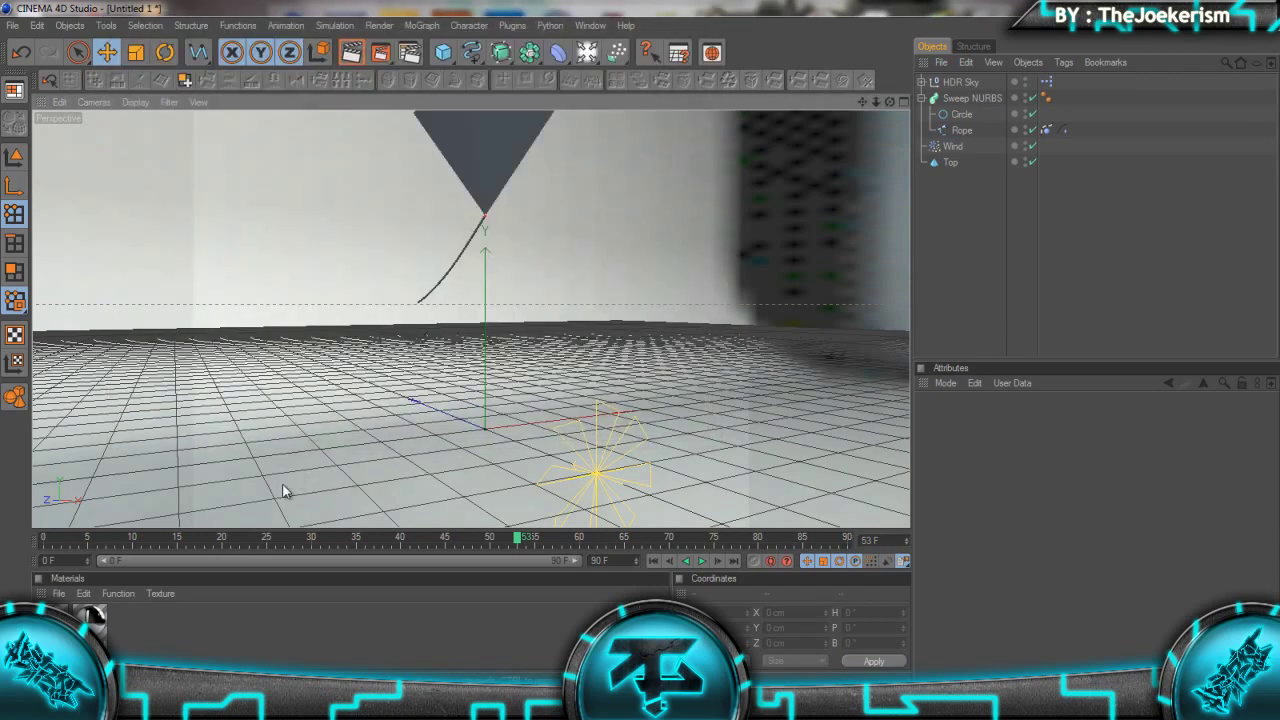
# Play the rope simulation from frame 0 to frame 41 and render that frame in the Picture Viewer
pyautogui.click(43, 539)
pyautogui.click(697, 560)
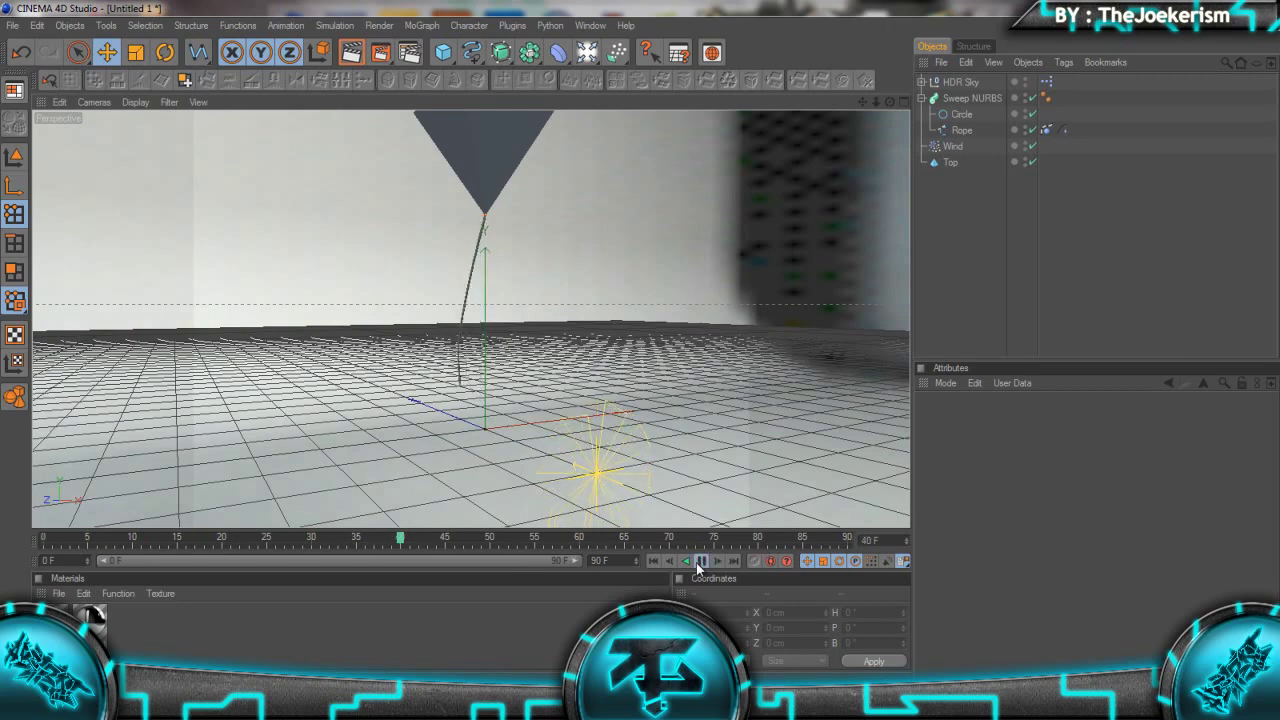
pyautogui.hotkey('shift', 'r')
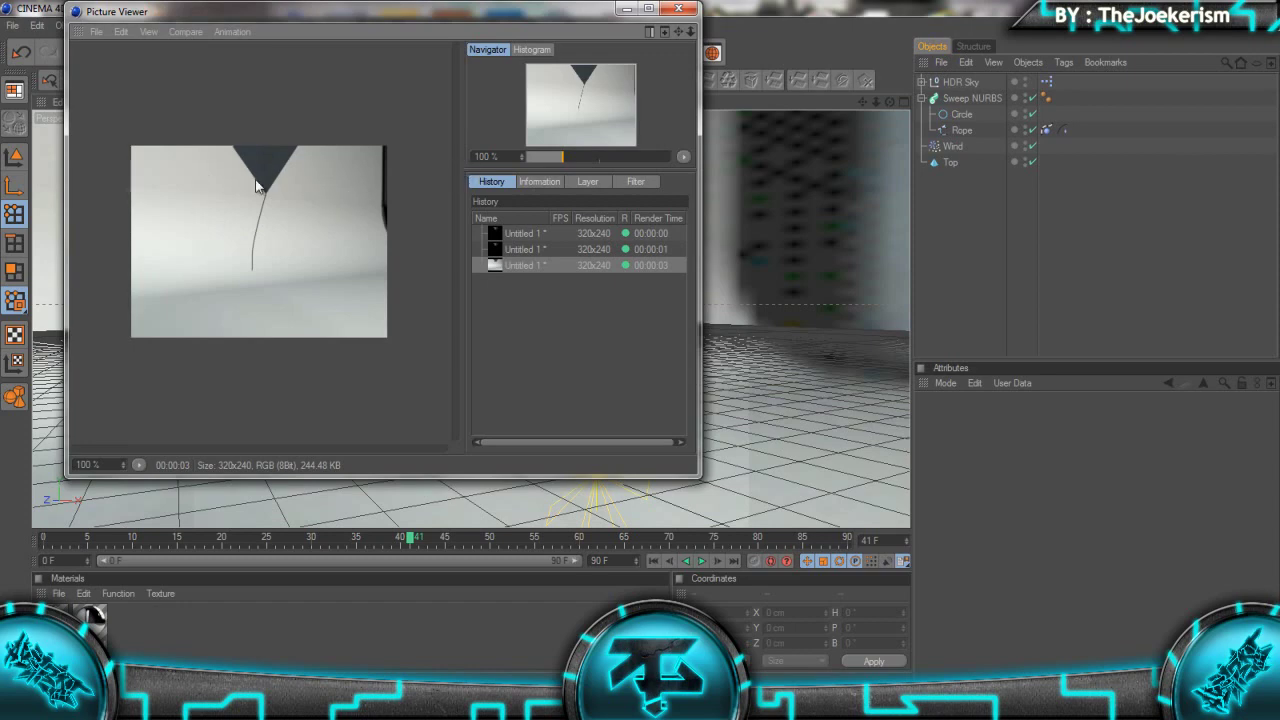
pyautogui.click(686, 9)
# Check the Wind object's properties, deselect it, and return the timeline to frame 0
pyautogui.click(968, 146)
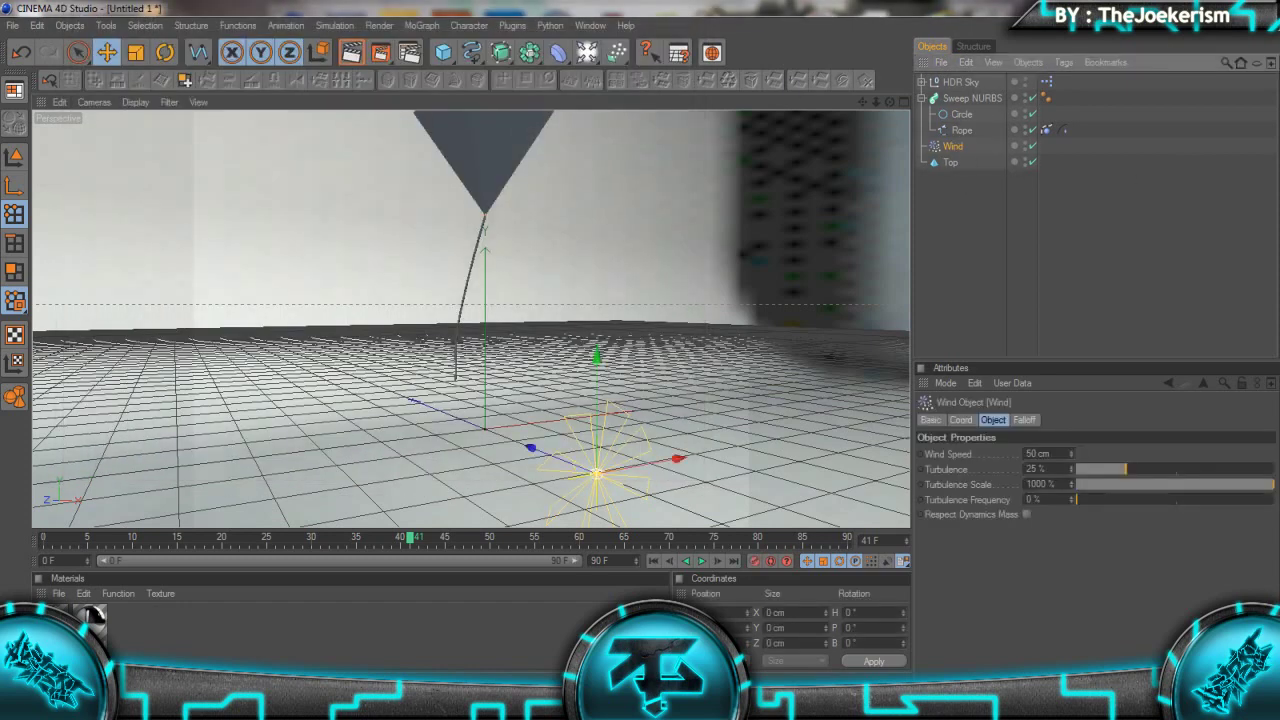
pyautogui.click(1265, 152)
pyautogui.moveTo(412, 541); pyautogui.dragTo(42, 493)
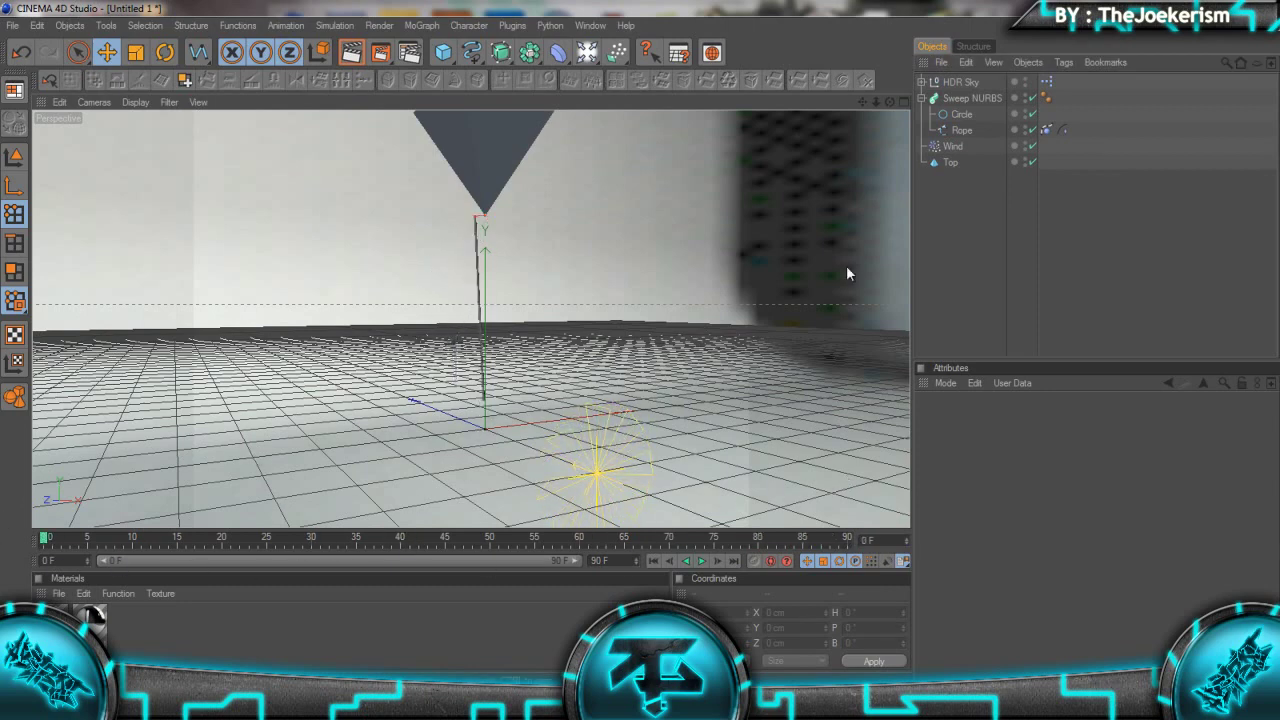
pyautogui.press('F9')
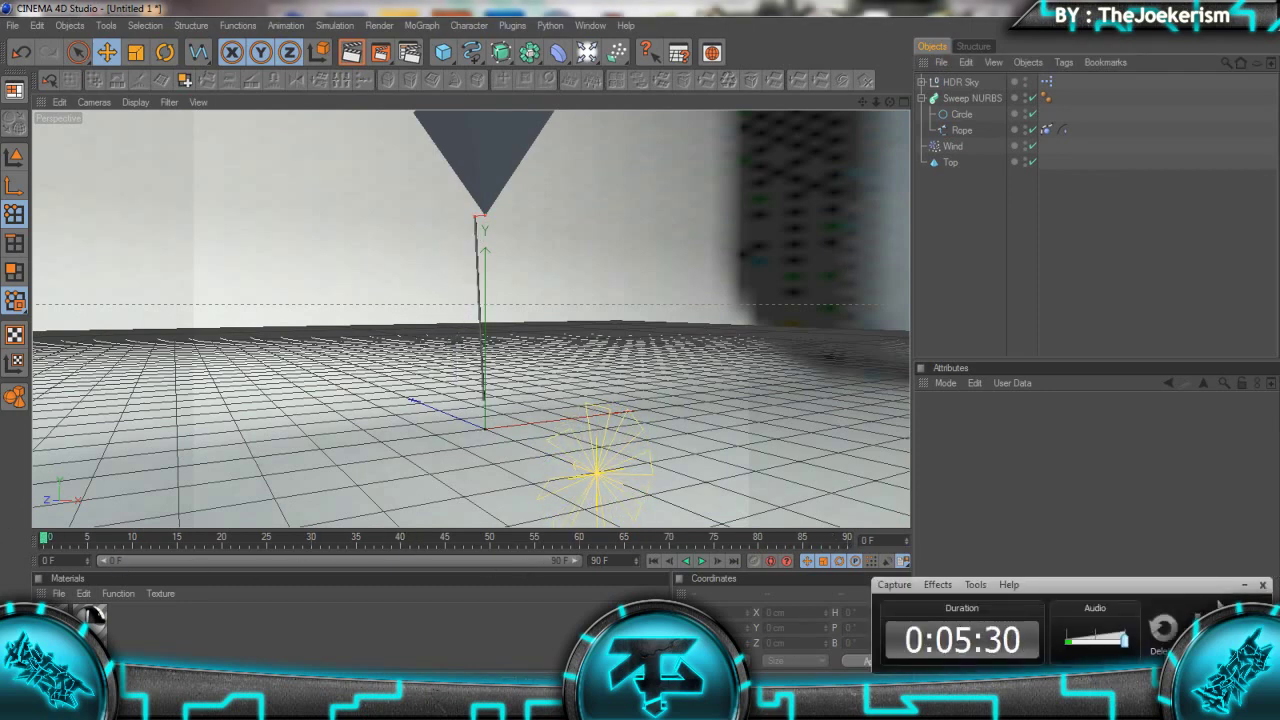